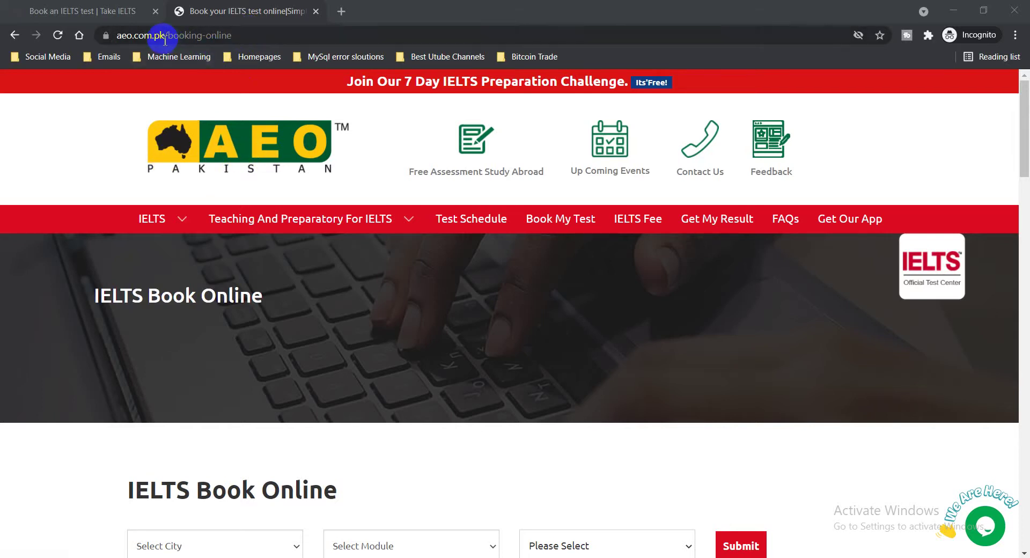
pyautogui.click(271, 37)
pyautogui.press('Return')
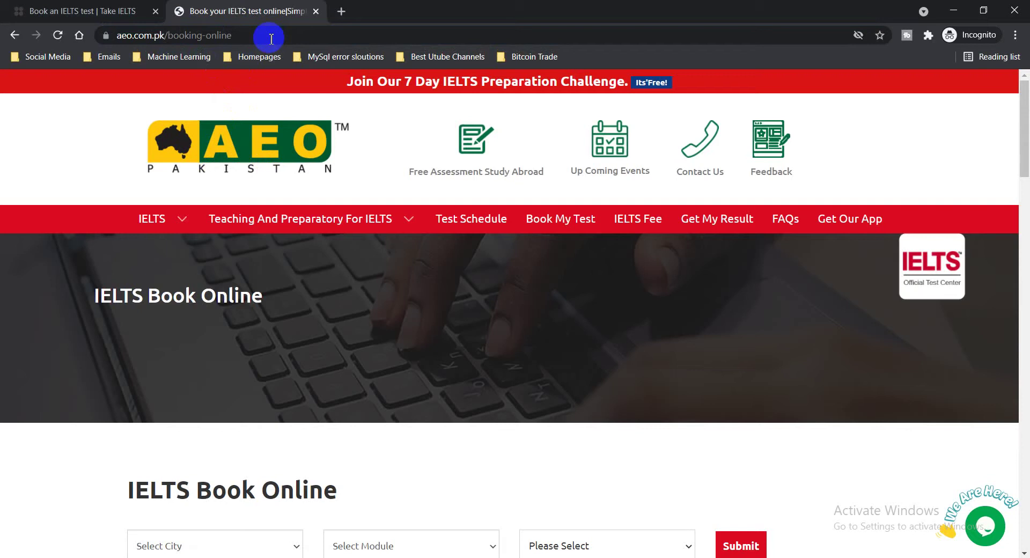
# Step: On the British Council's IELTS booking page, choose Pakistan as the country and accept all cookies on the Pakistan site
pyautogui.click(89, 7)
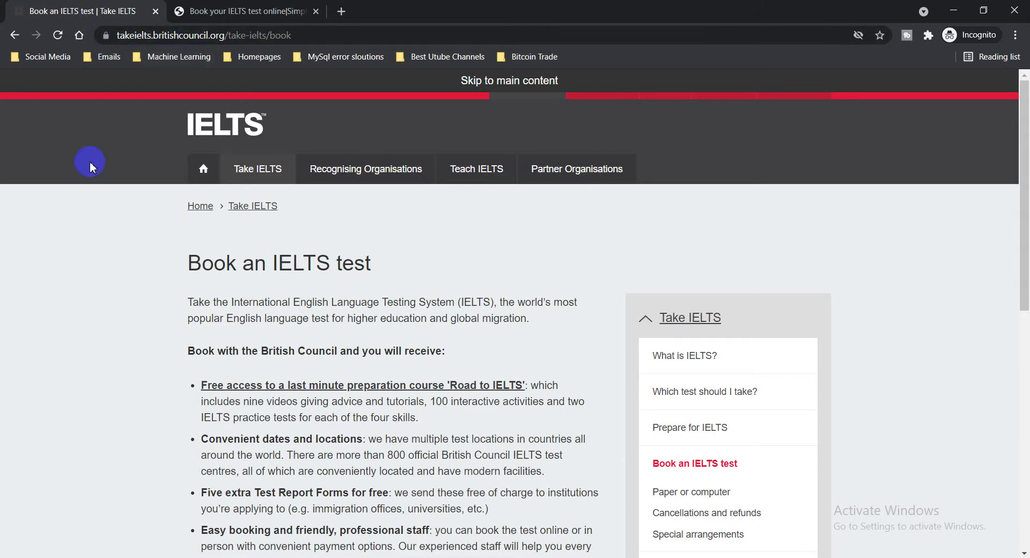
pyautogui.scroll(-4, 75, 182)
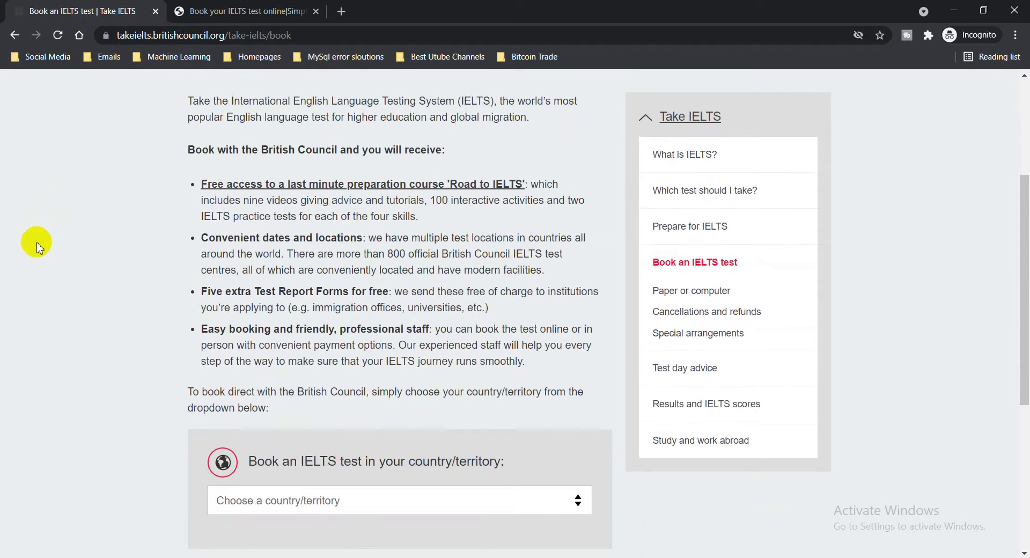
pyautogui.scroll(-4, 36, 245)
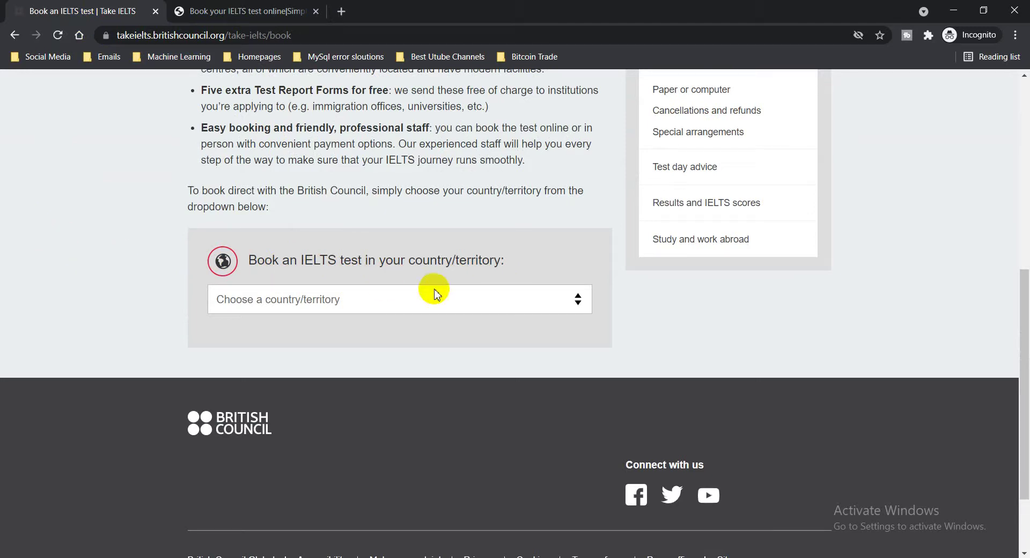
pyautogui.click(512, 298)
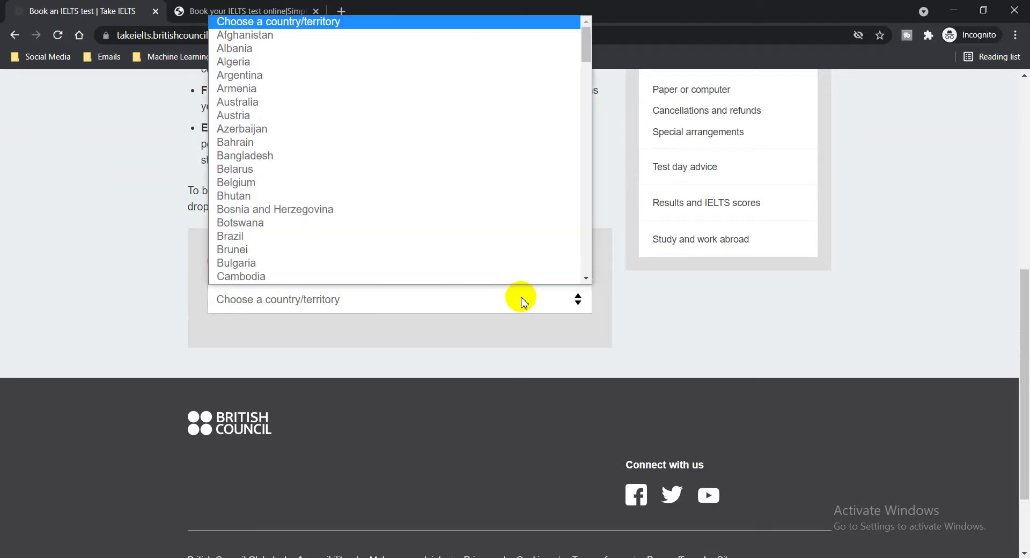
pyautogui.write('p')
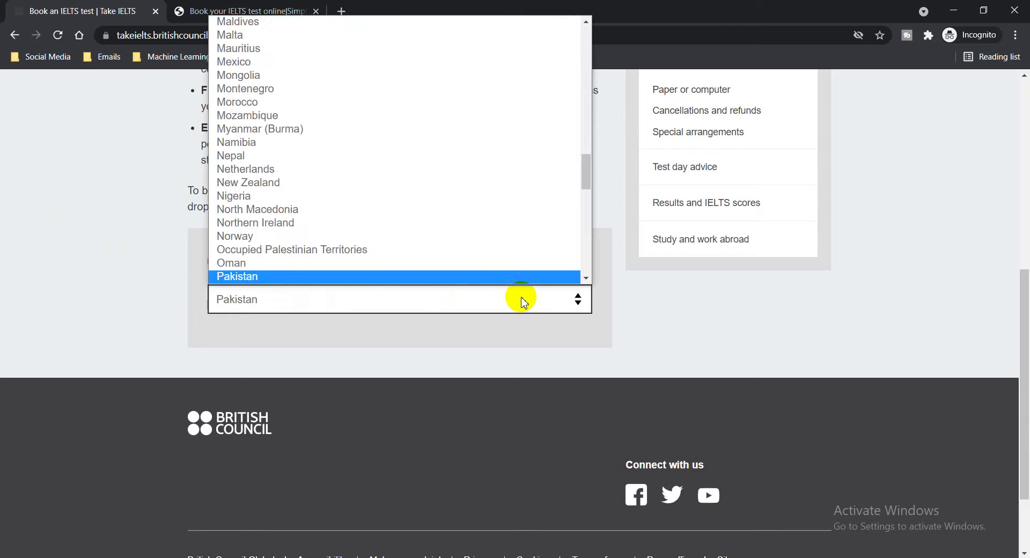
pyautogui.press('Return')
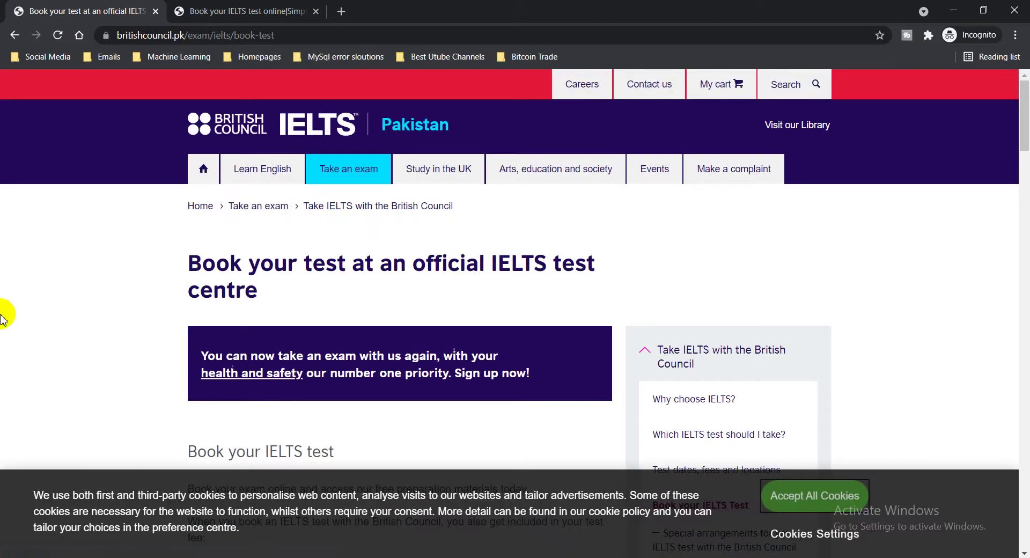
pyautogui.scroll(-1, 2, 315)
pyautogui.click(827, 494)
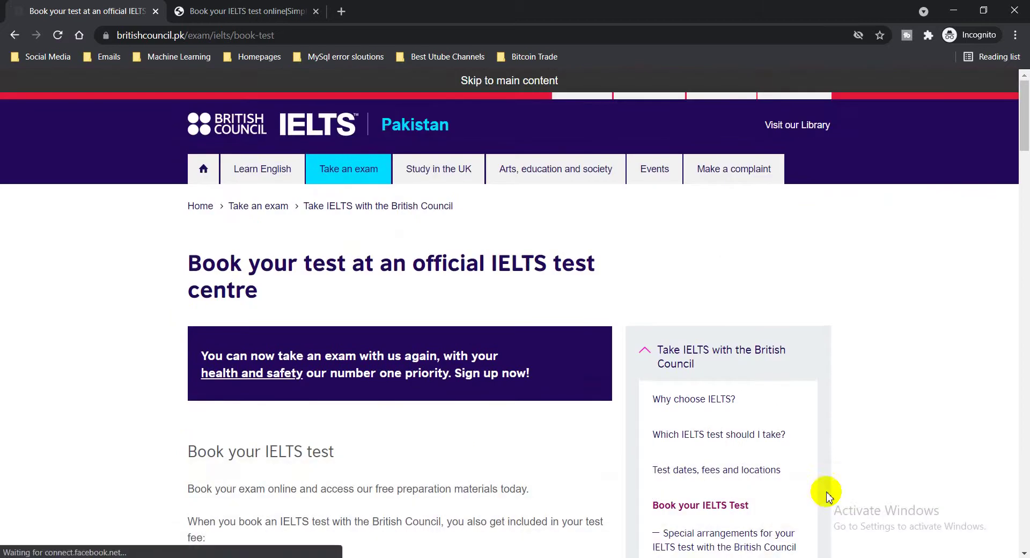
# Step: Examine the on-paper IELTS Academic and General Training rows of the booking table, comparing their locations, sales tax rates and fees
pyautogui.scroll(-4, 2, 387)
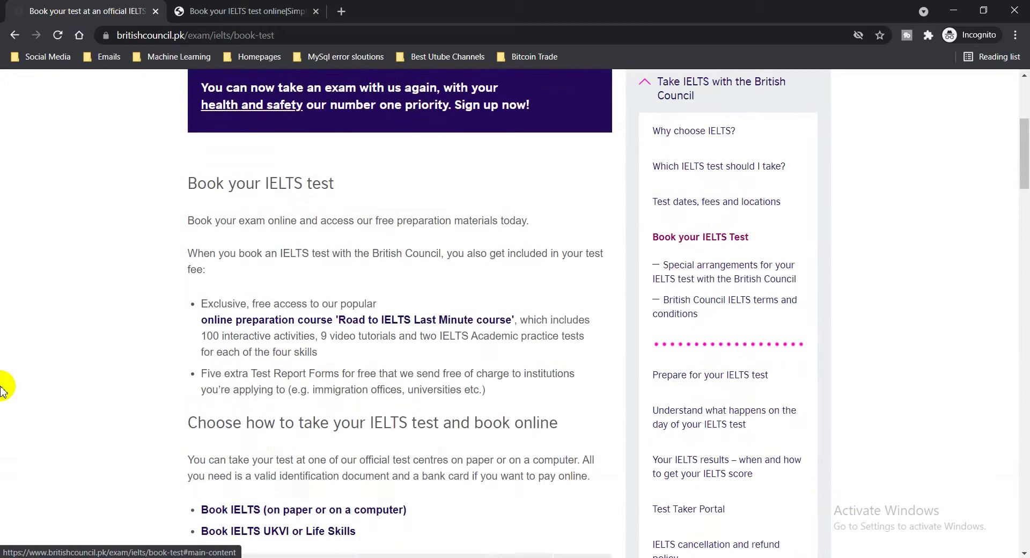
pyautogui.scroll(-5, 2, 387)
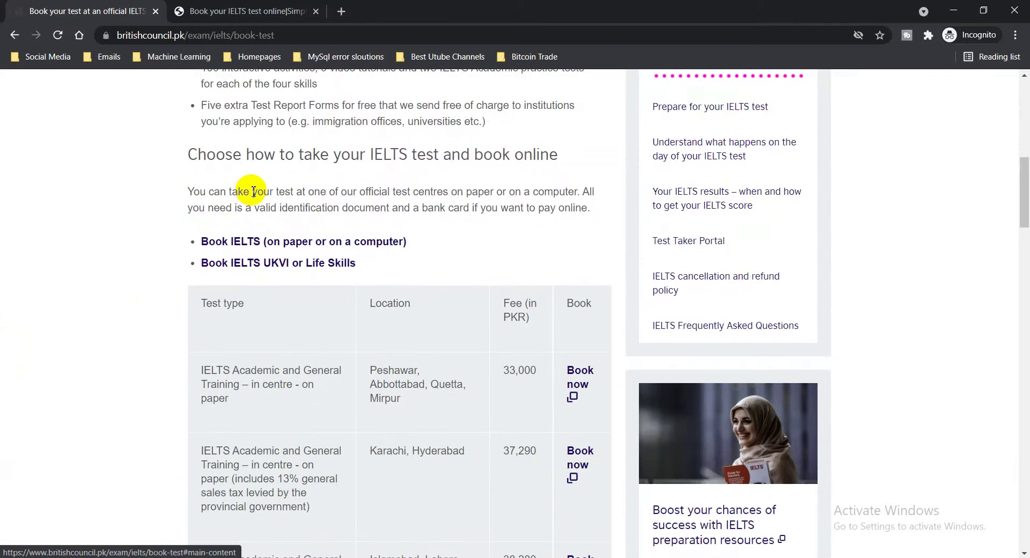
pyautogui.scroll(-3, 253, 191)
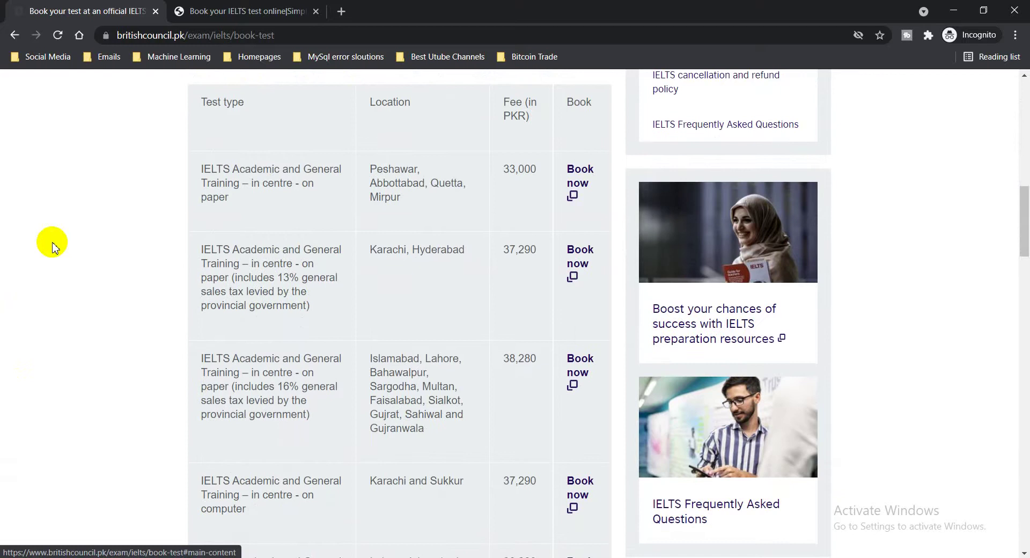
pyautogui.scroll(-2, 52, 247)
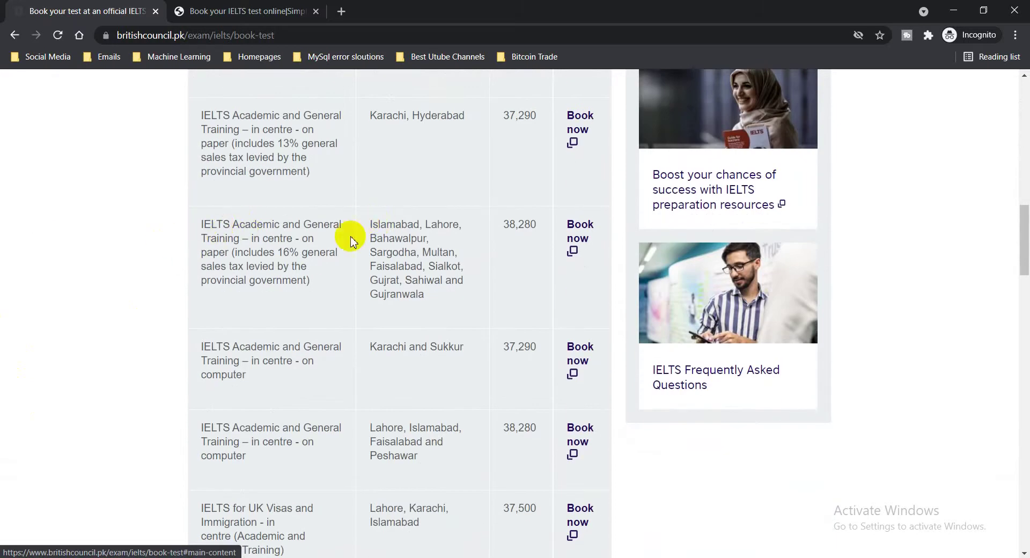
pyautogui.moveTo(370, 224); pyautogui.dragTo(421, 223)
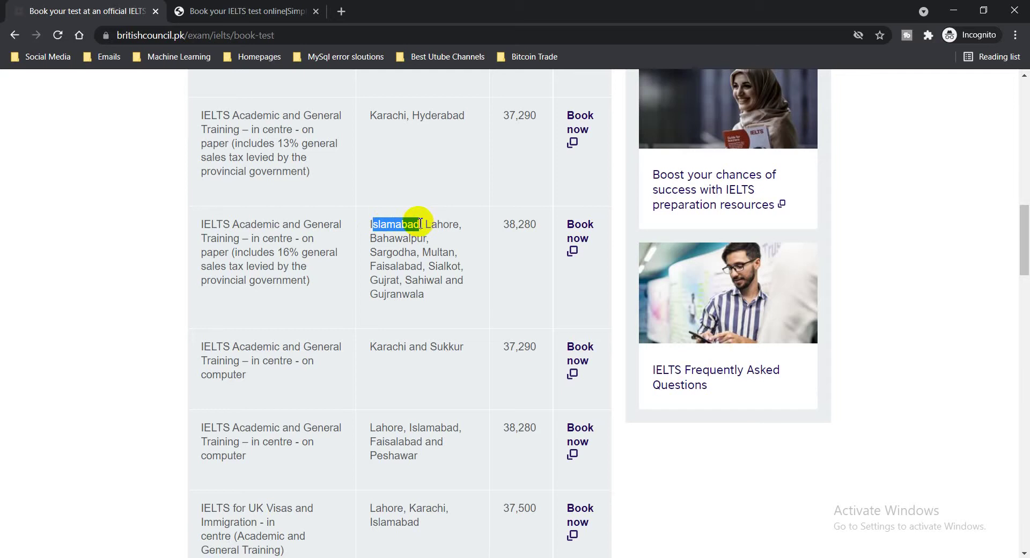
pyautogui.moveTo(207, 232); pyautogui.dragTo(246, 243)
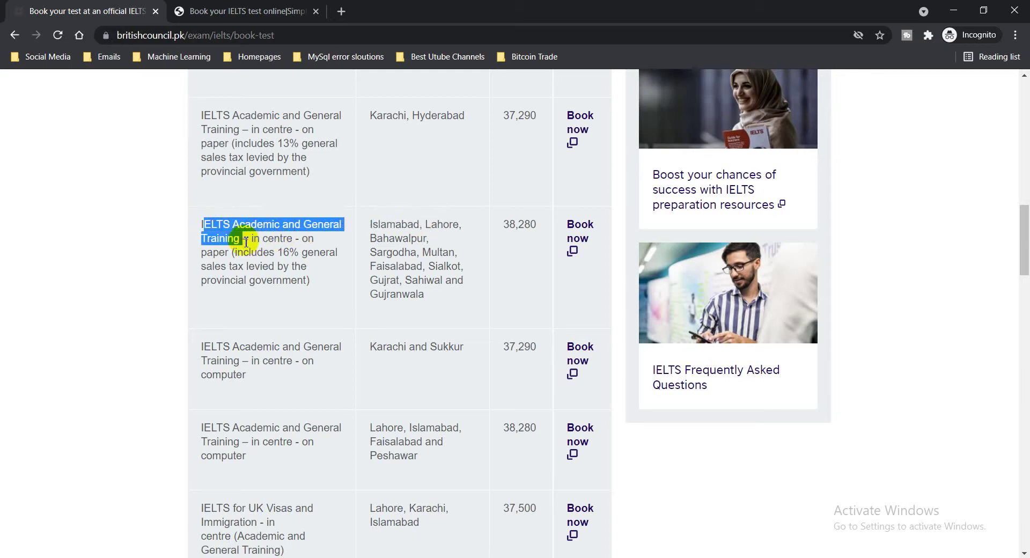
pyautogui.moveTo(537, 225); pyautogui.dragTo(500, 227)
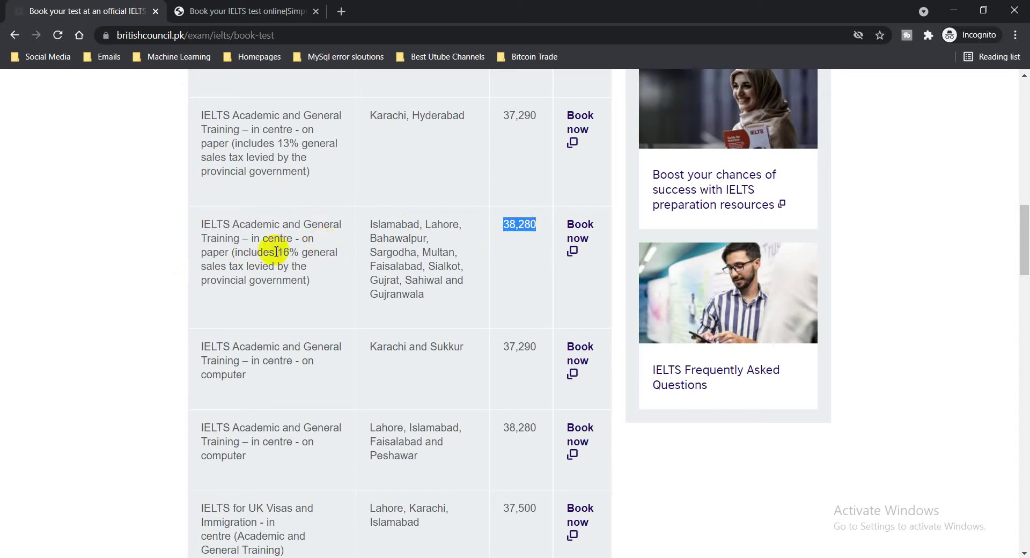
pyautogui.moveTo(276, 252); pyautogui.dragTo(307, 251)
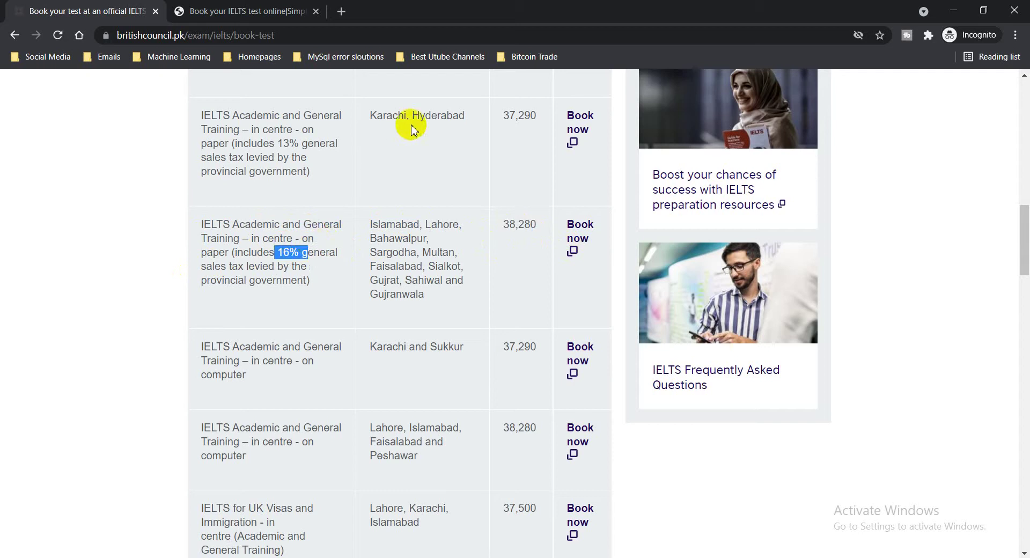
pyautogui.moveTo(274, 144); pyautogui.dragTo(301, 144)
pyautogui.scroll(3, 256, 235)
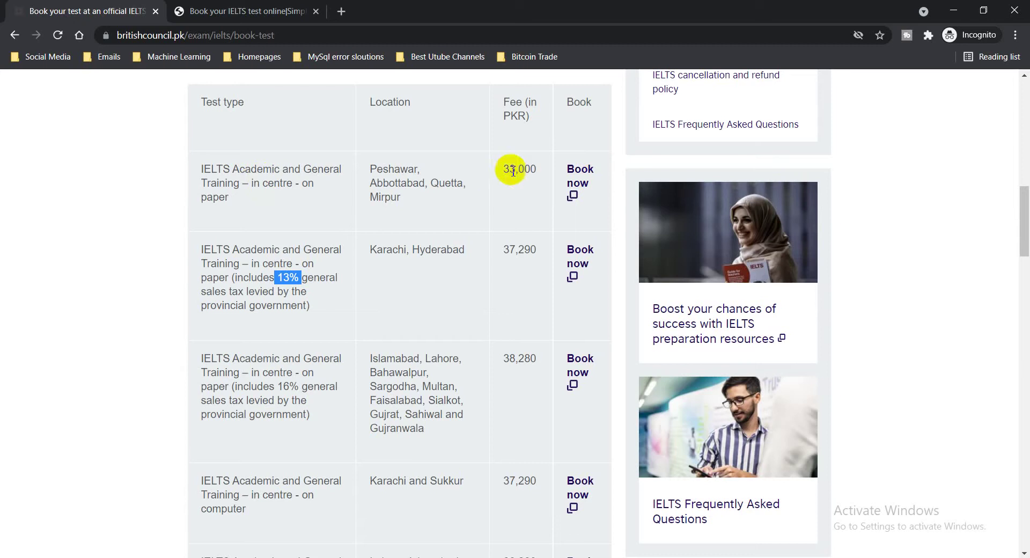
pyautogui.moveTo(502, 170); pyautogui.dragTo(538, 171)
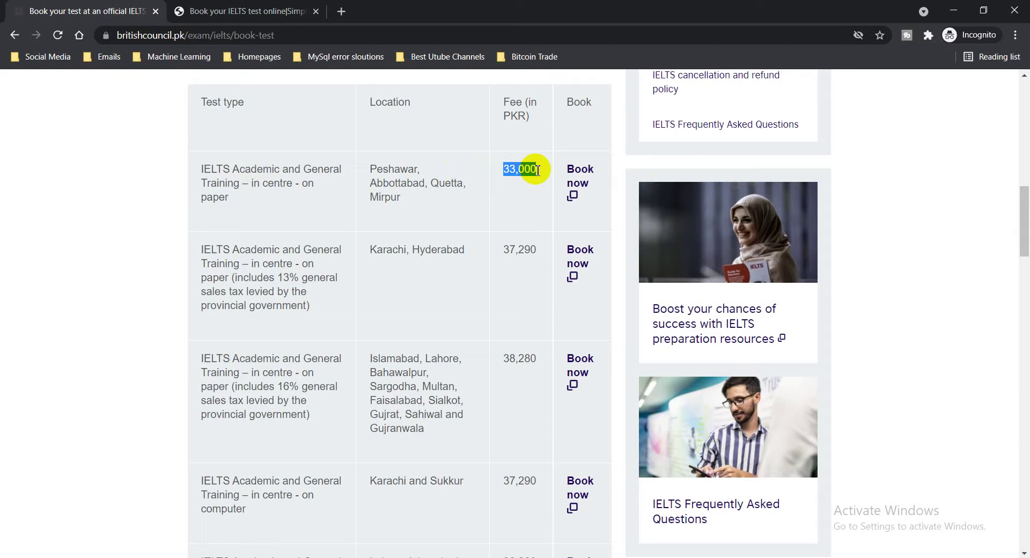
# Step: Compare the on-computer, UK Visas and Life Skills rows of the booking table with the on-paper options
pyautogui.scroll(-1, 537, 169)
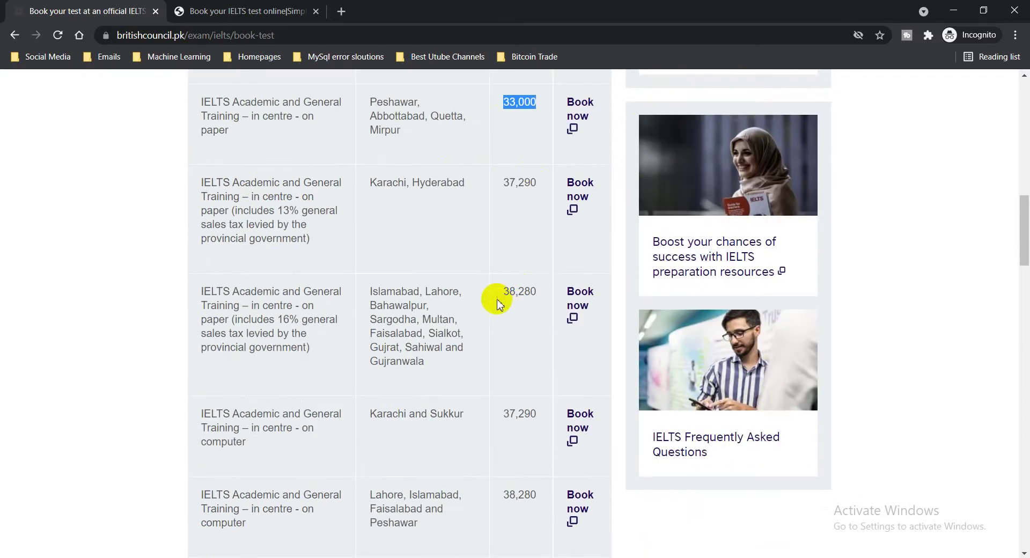
pyautogui.scroll(-3, 485, 325)
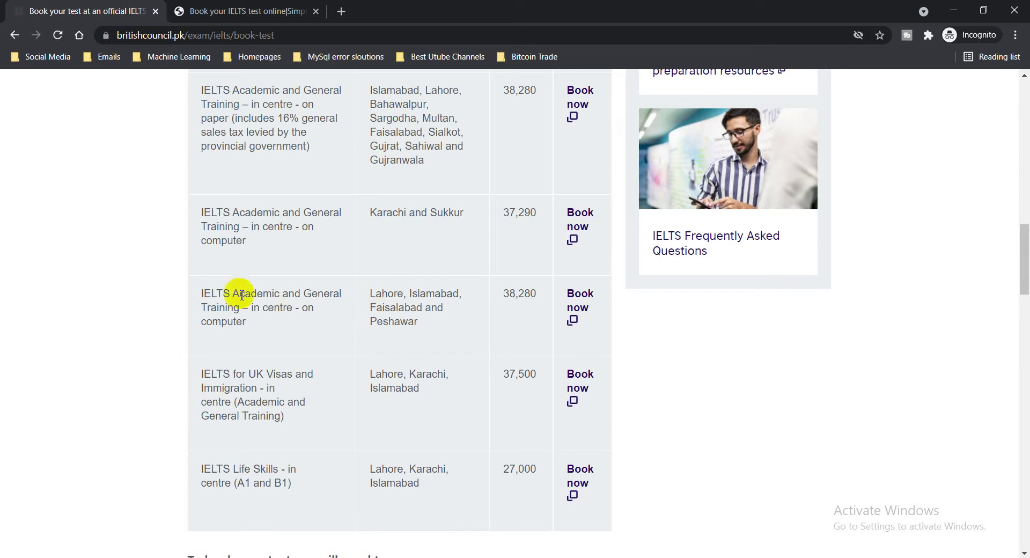
pyautogui.moveTo(210, 293); pyautogui.dragTo(244, 309)
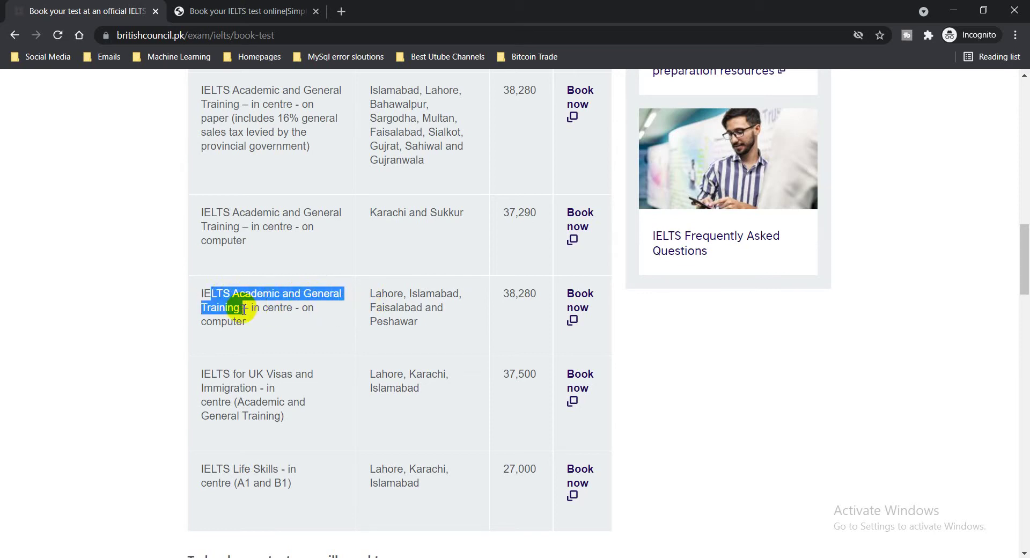
pyautogui.scroll(1, 432, 313)
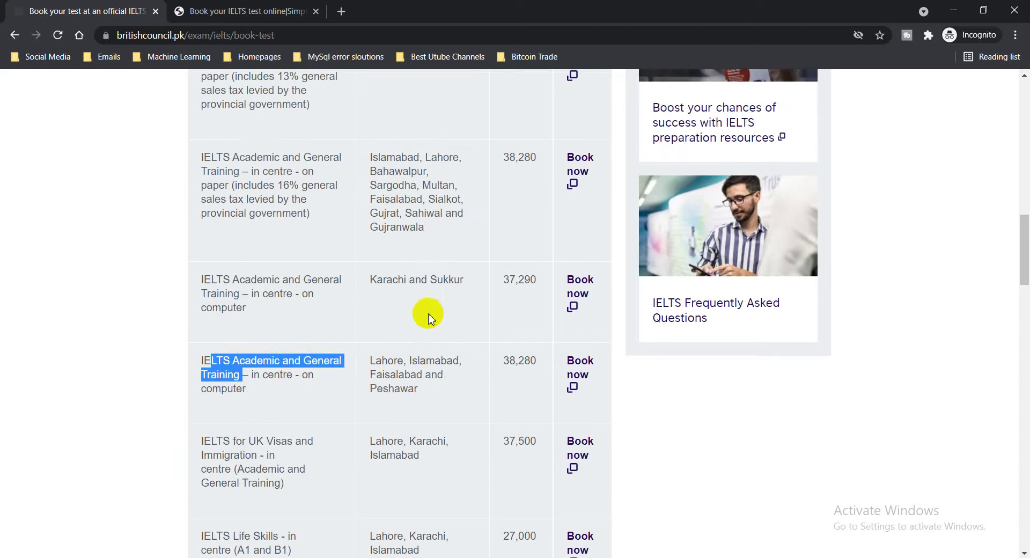
pyautogui.scroll(1, 332, 247)
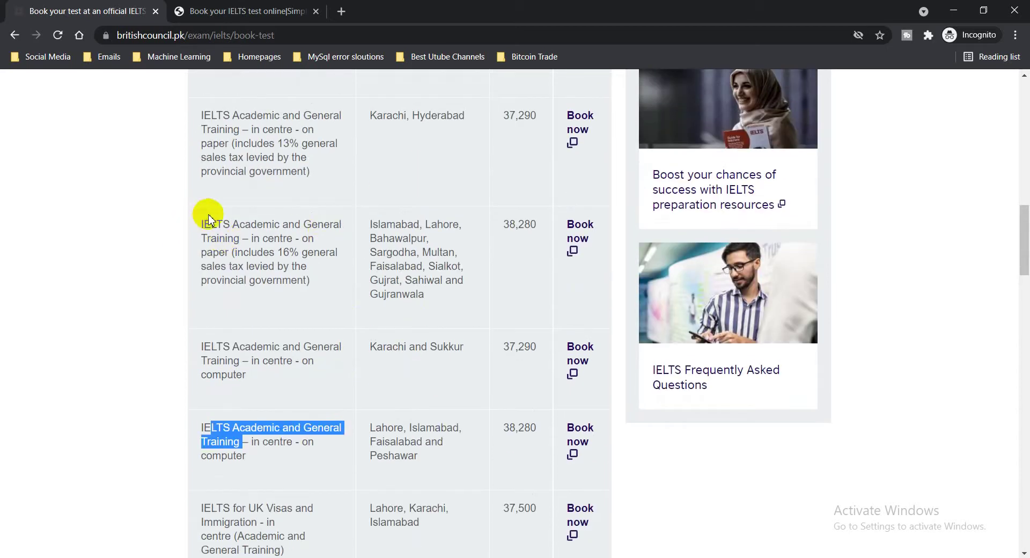
pyautogui.moveTo(204, 223); pyautogui.dragTo(268, 225)
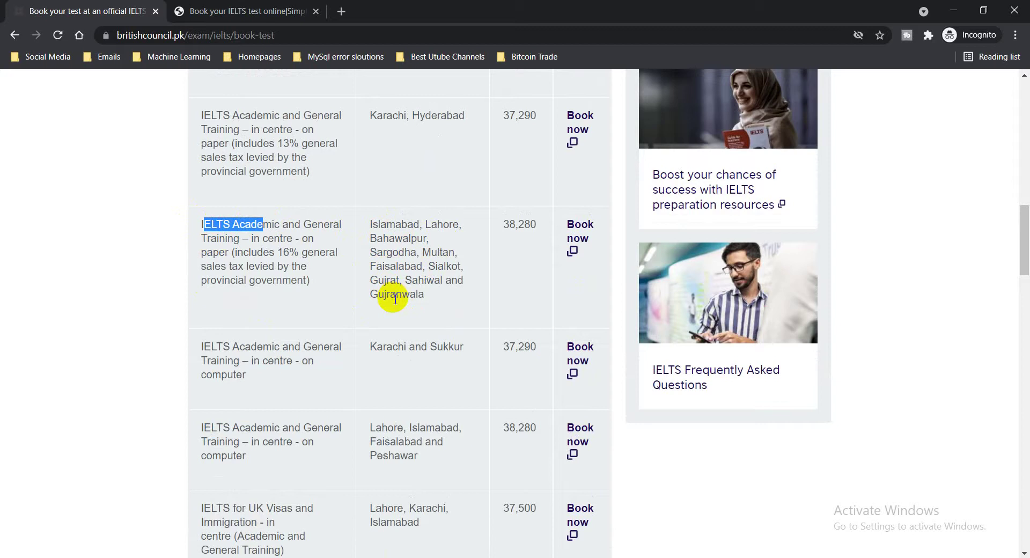
pyautogui.scroll(-1, 246, 266)
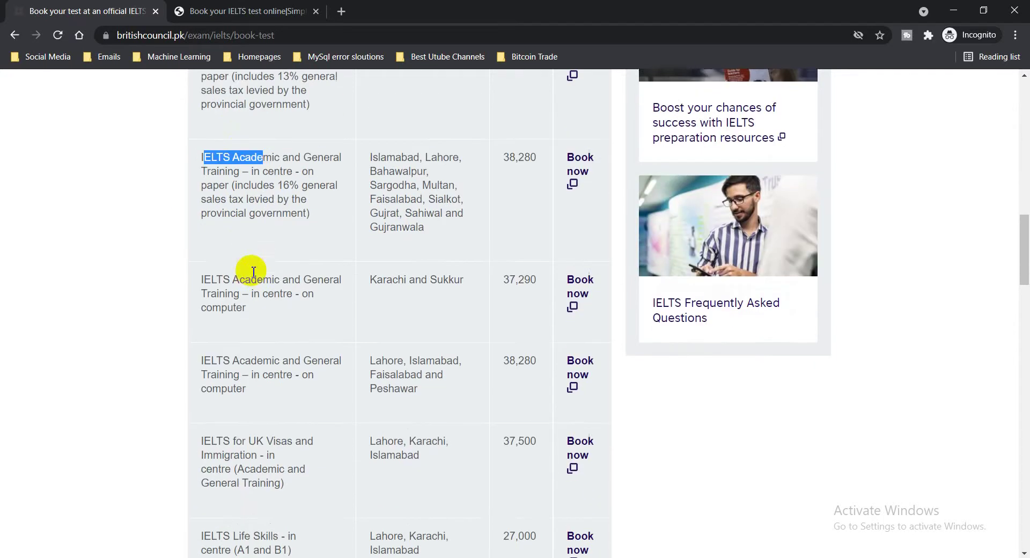
pyautogui.scroll(-2, 247, 268)
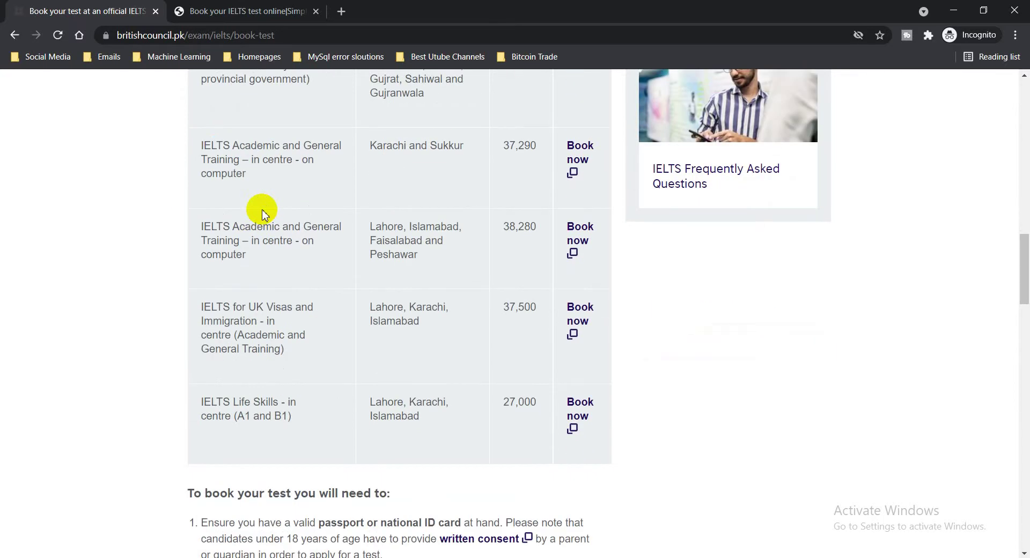
pyautogui.scroll(4, 261, 213)
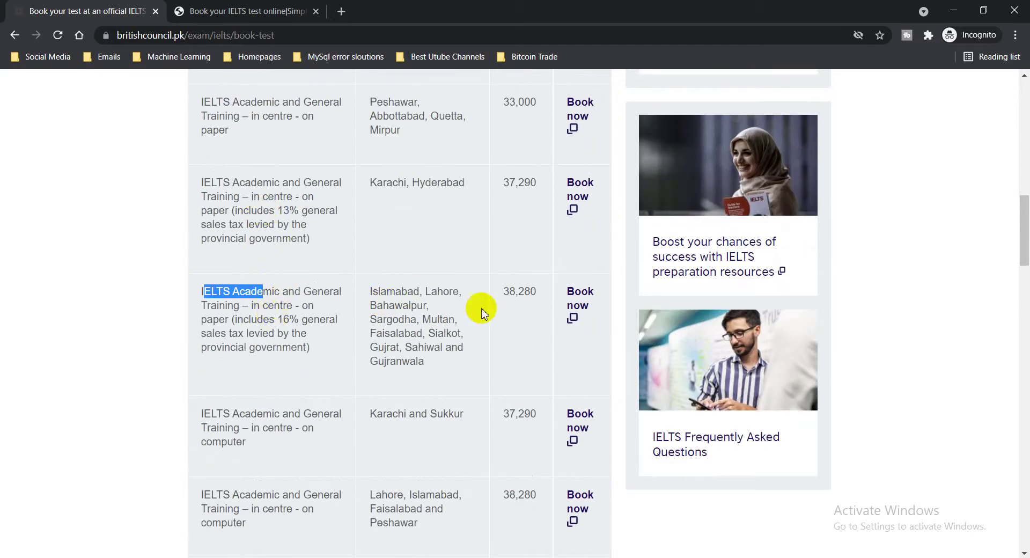
# Step: Open registration from the on-paper Academic and General Training row that includes Islamabad and Lahore, and choose IELTS Academic as the test
pyautogui.click(595, 313)
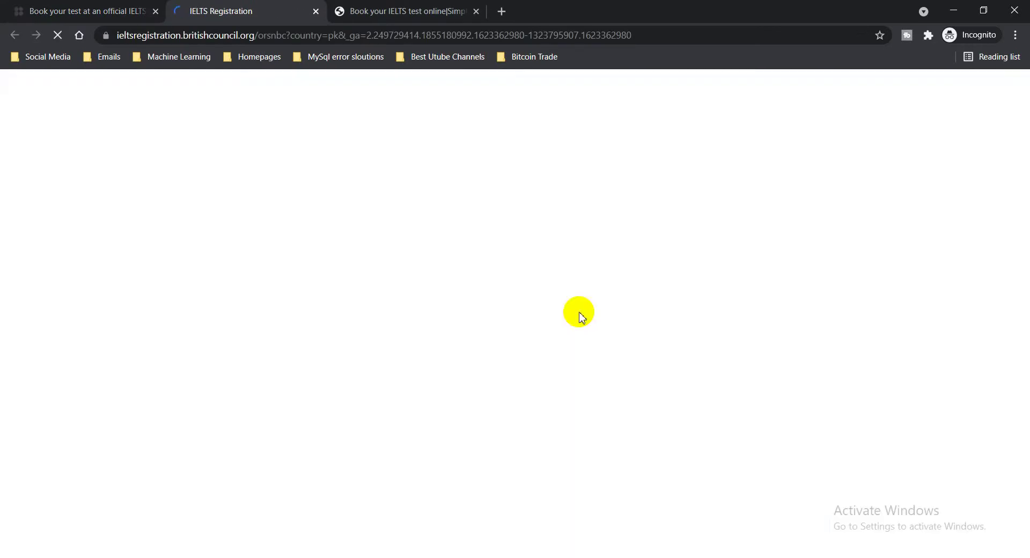
pyautogui.scroll(-4, 252, 338)
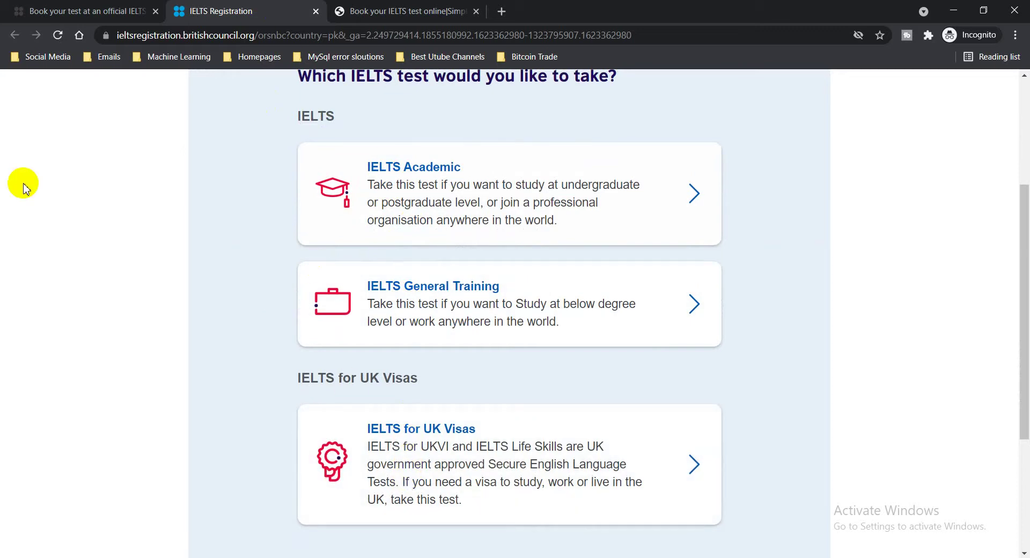
pyautogui.click(70, 10)
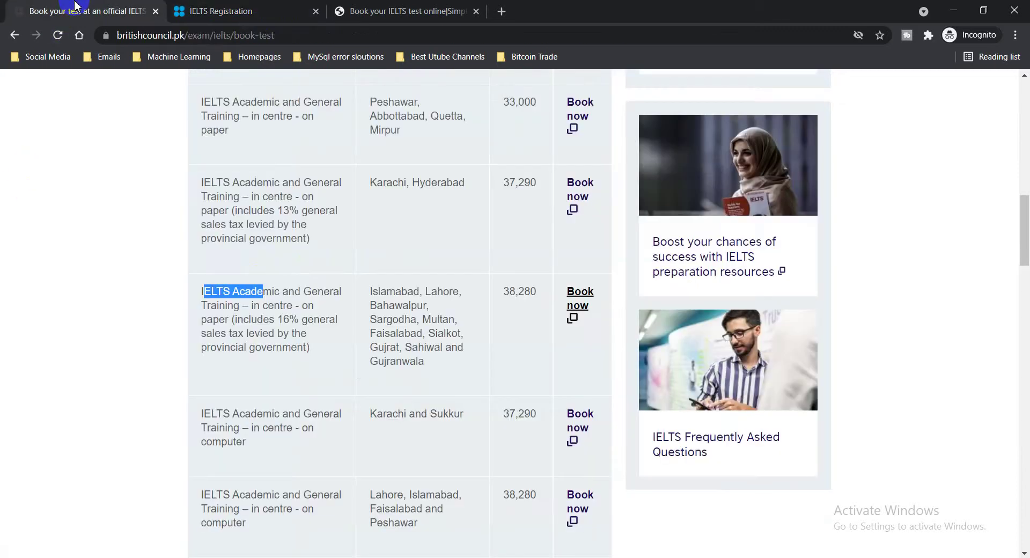
pyautogui.click(229, 290)
pyautogui.moveTo(203, 292); pyautogui.dragTo(323, 292)
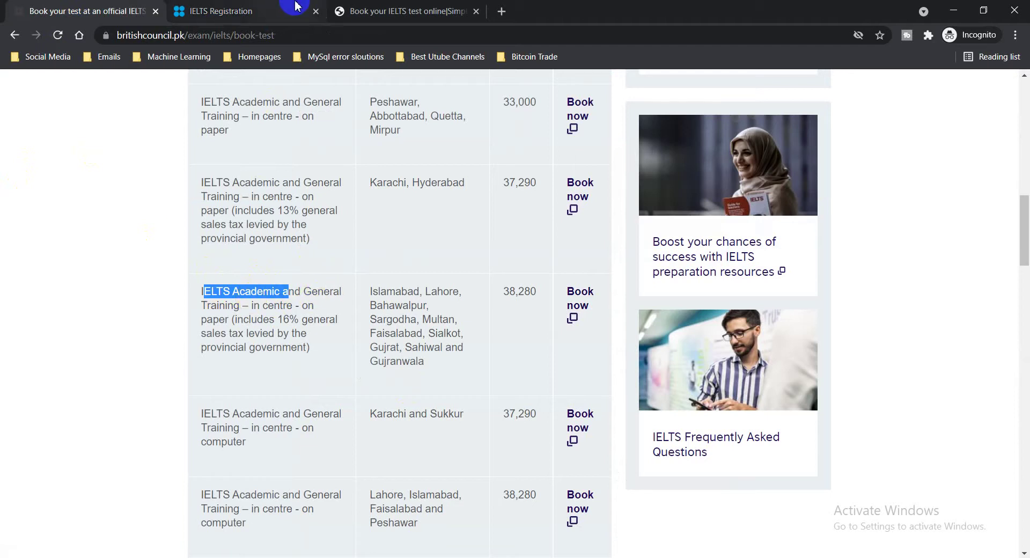
pyautogui.click(261, 7)
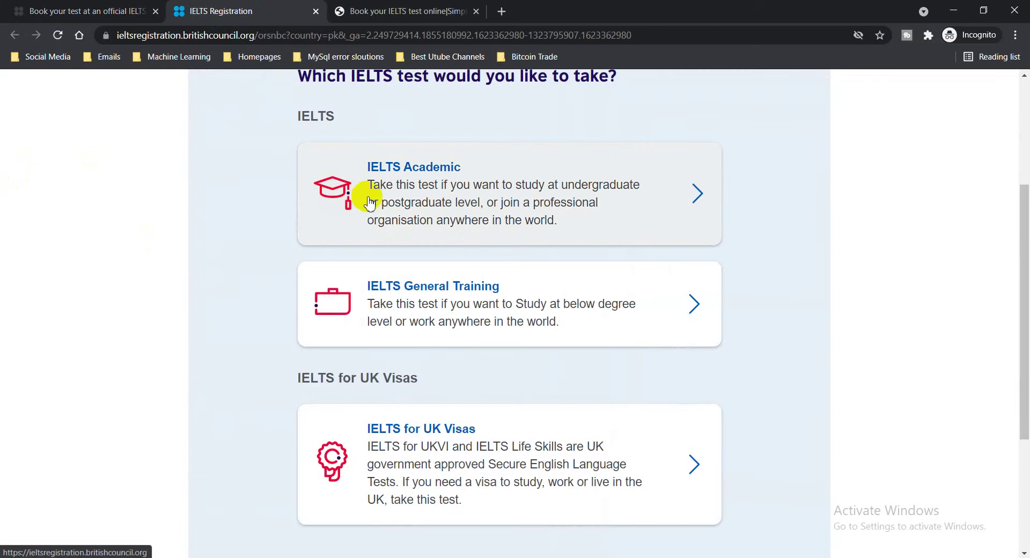
pyautogui.click(514, 194)
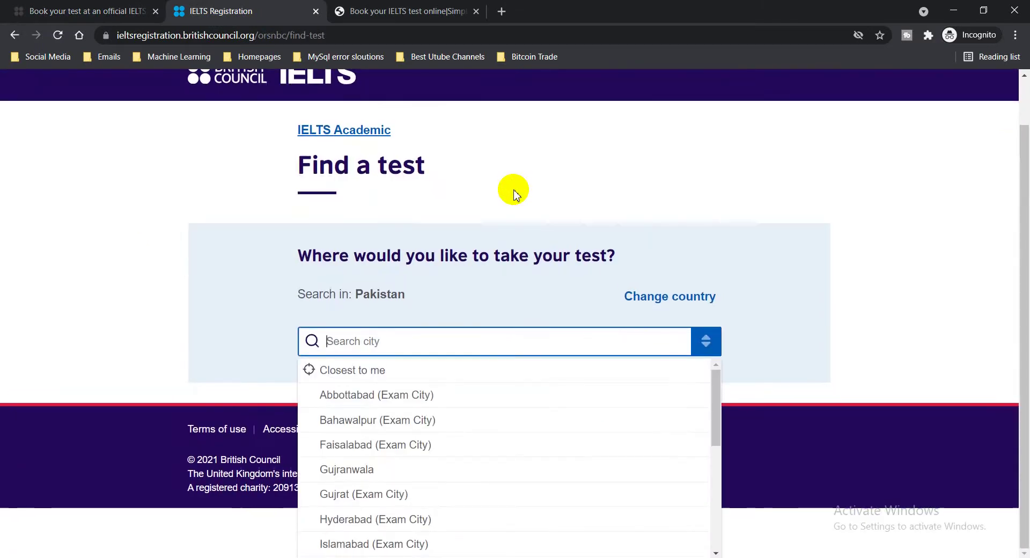
# Step: Select Islamabad (Exam City) as the test location and indicate accessibility needs for the test date
pyautogui.click(389, 546)
pyautogui.scroll(-4, 744, 210)
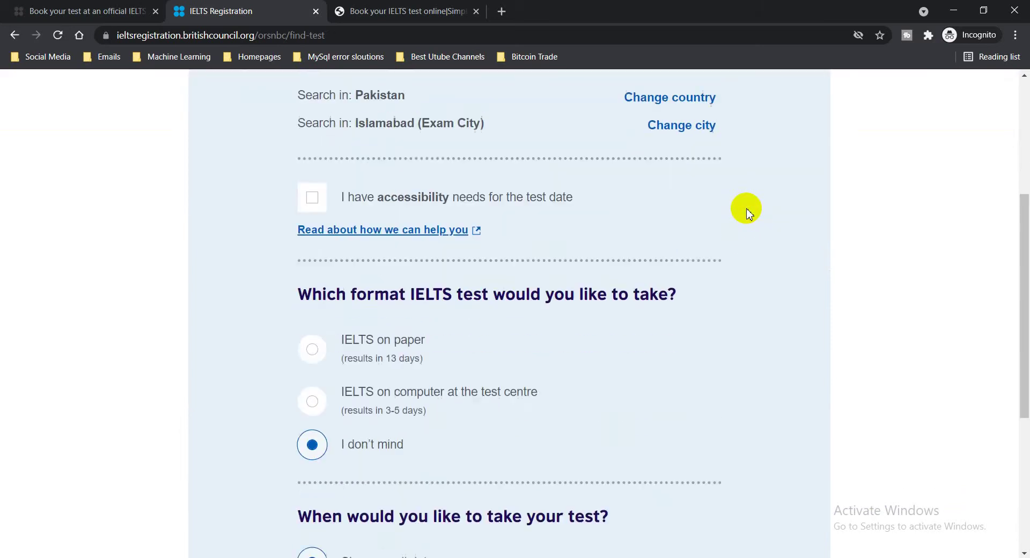
pyautogui.click(313, 200)
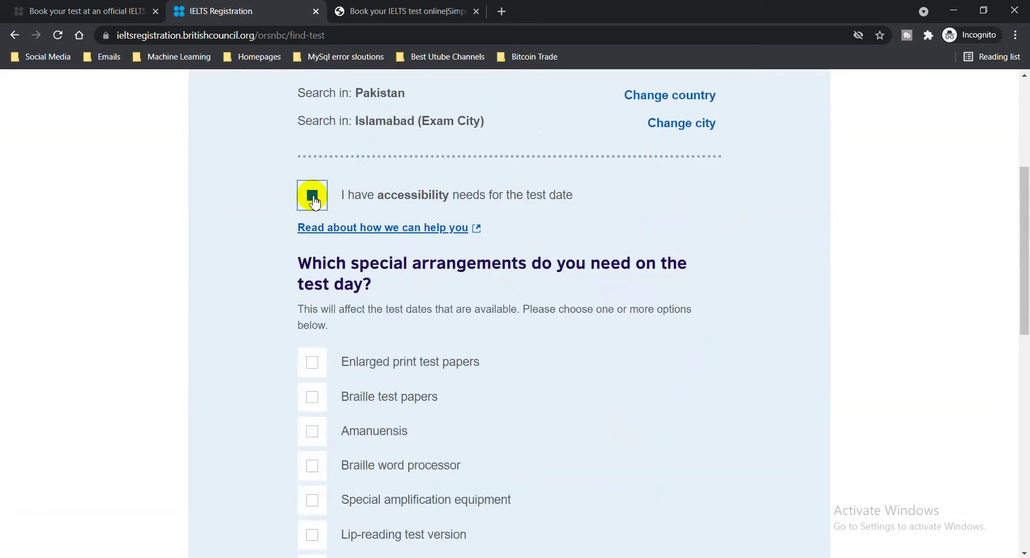
# Step: Review the special arrangements offered for the test day and clear the accessibility needs option
pyautogui.scroll(1, 313, 200)
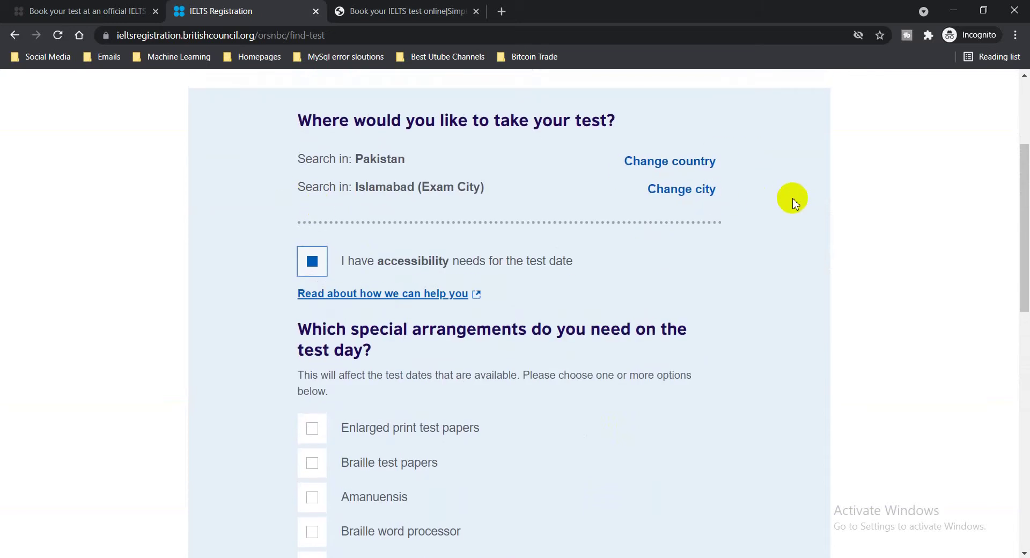
pyautogui.scroll(-1, 793, 201)
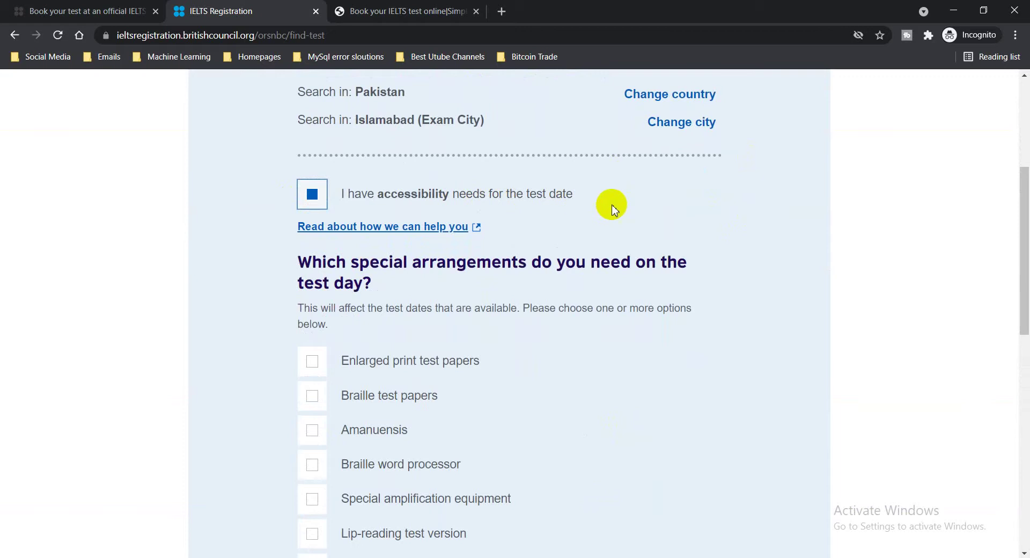
pyautogui.scroll(-3, 611, 207)
pyautogui.scroll(2, 611, 207)
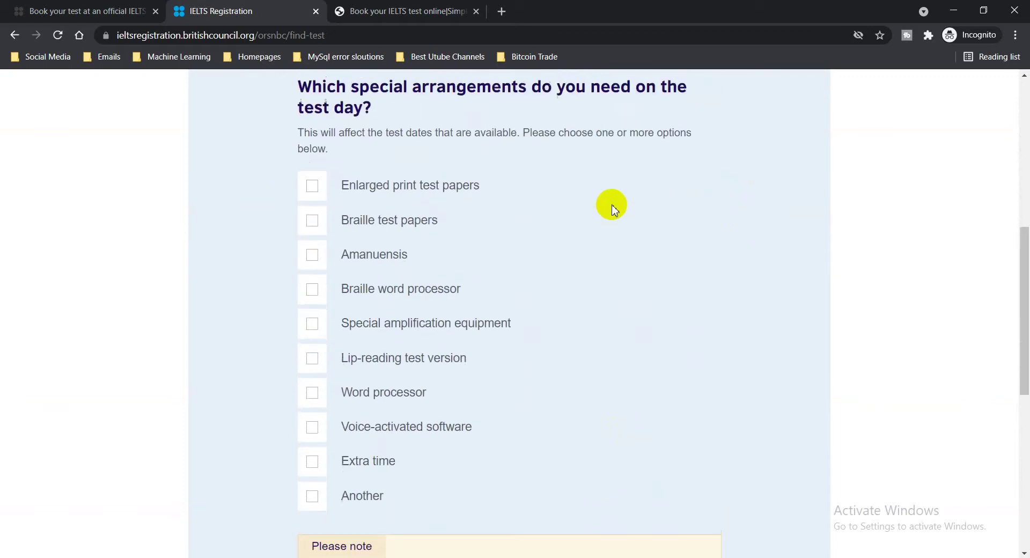
pyautogui.click(311, 132)
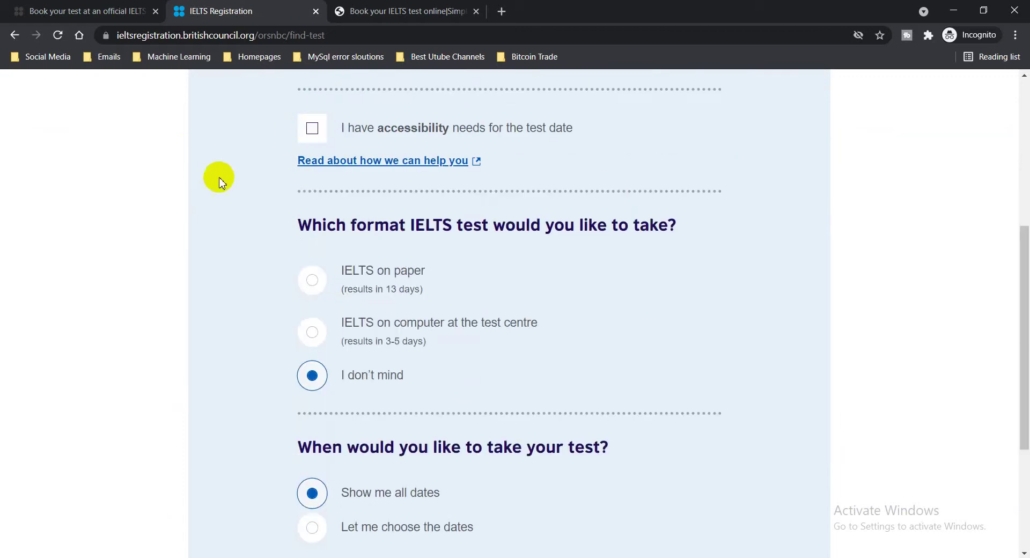
# Step: Choose IELTS on paper as the test format and search for tests on all dates
pyautogui.scroll(-2, 214, 187)
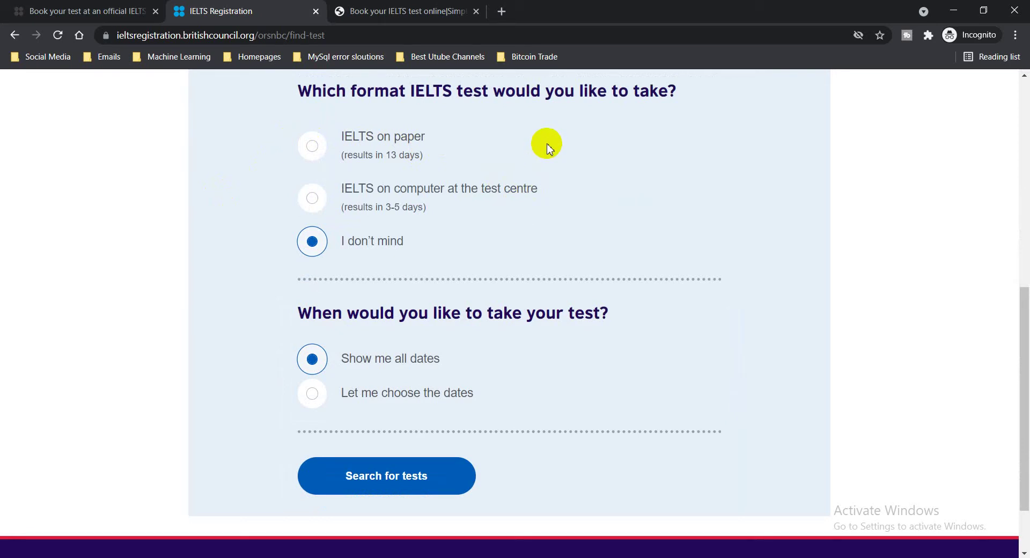
pyautogui.click(312, 155)
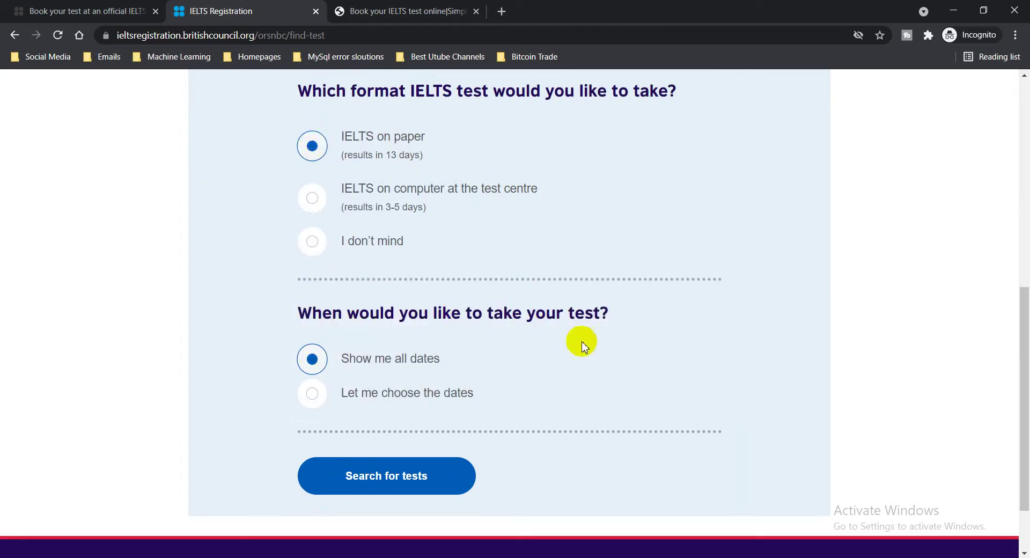
pyautogui.click(398, 484)
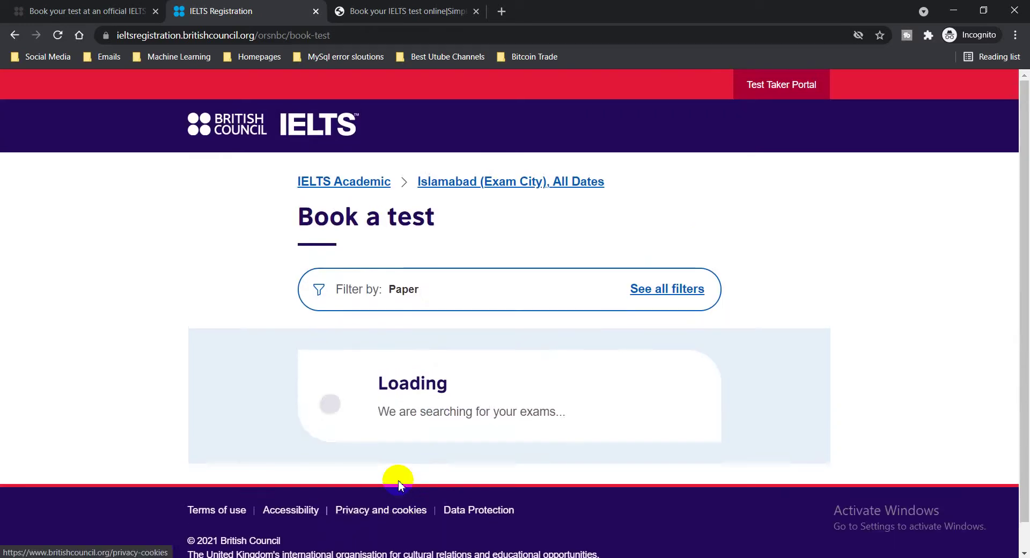
# Step: Examine the dates, speaking slots and fees of the Paradise Complex AM, PC Rawalpindi and Fortress PB IELTS sessions
pyautogui.scroll(-5, 88, 239)
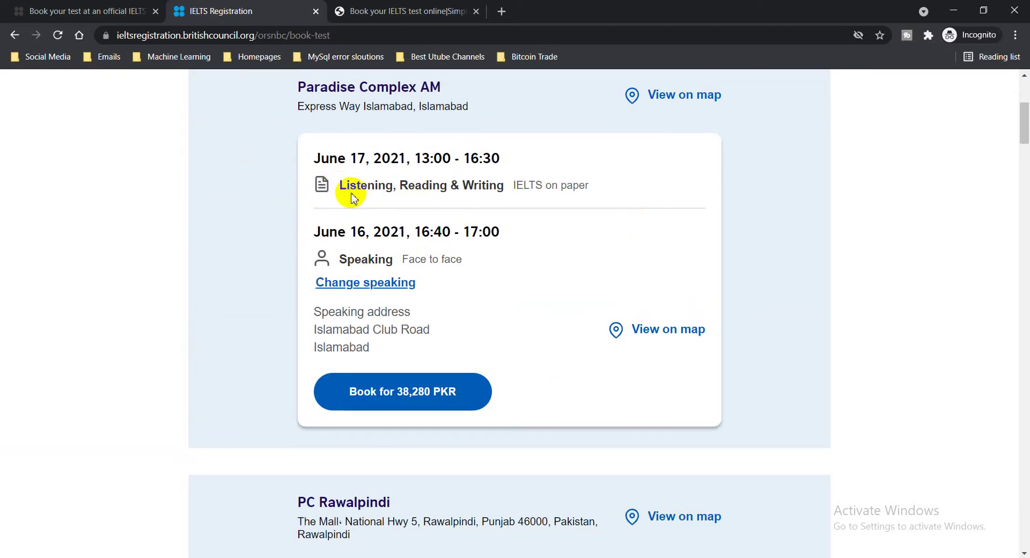
pyautogui.moveTo(359, 188); pyautogui.dragTo(504, 193)
pyautogui.scroll(-4, 226, 242)
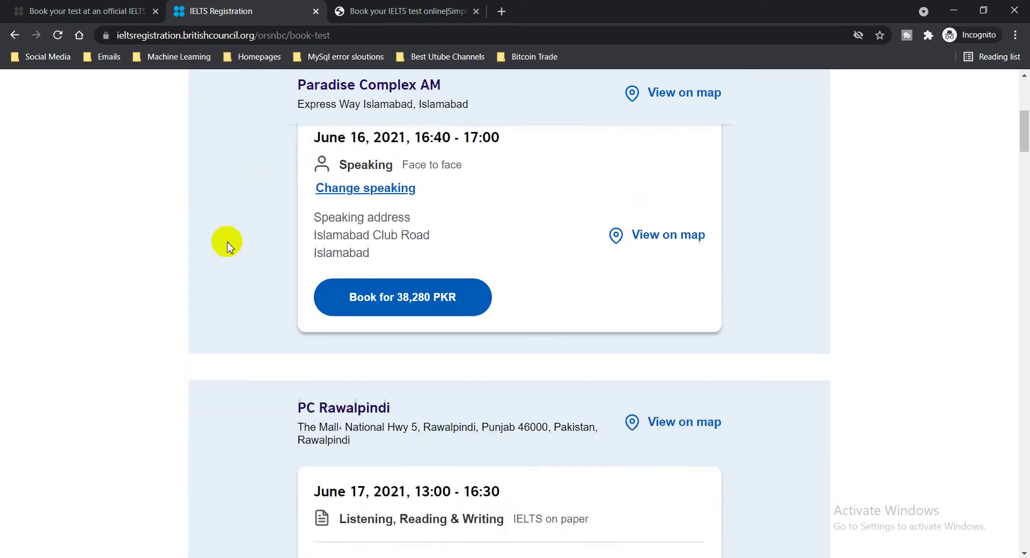
pyautogui.scroll(5, 227, 247)
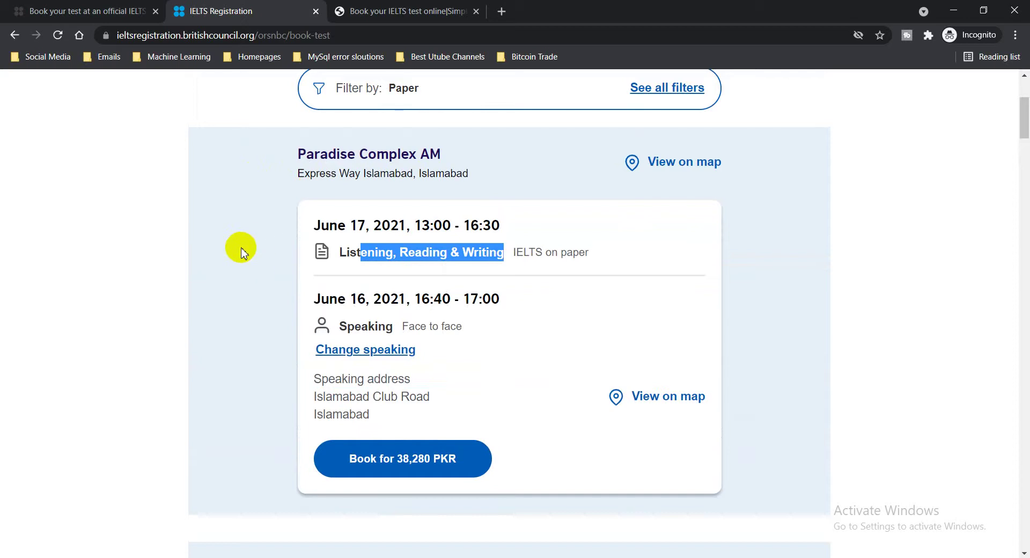
pyautogui.click(244, 351)
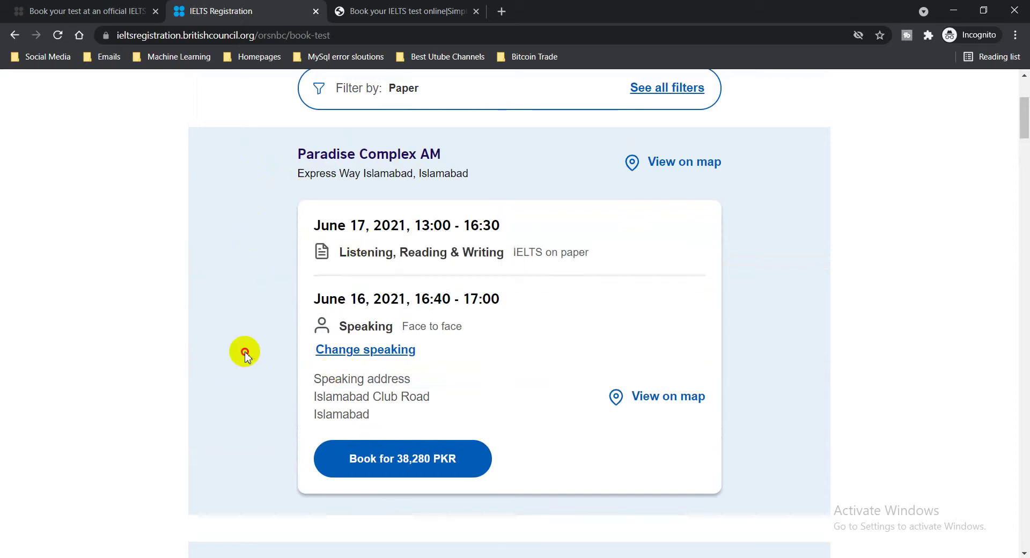
pyautogui.scroll(-2, 247, 343)
pyautogui.scroll(-5, 244, 341)
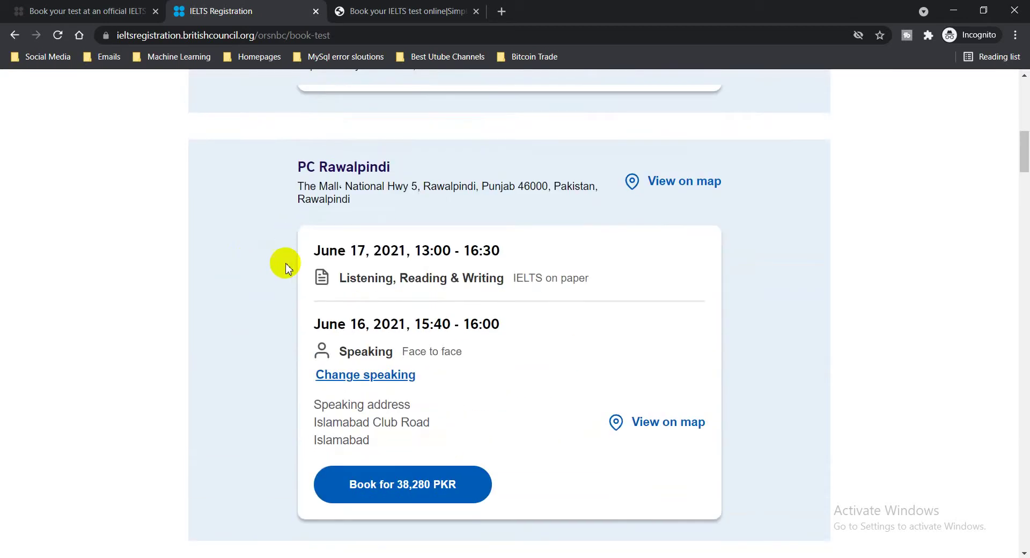
pyautogui.scroll(-2, 262, 343)
pyautogui.scroll(-5, 263, 344)
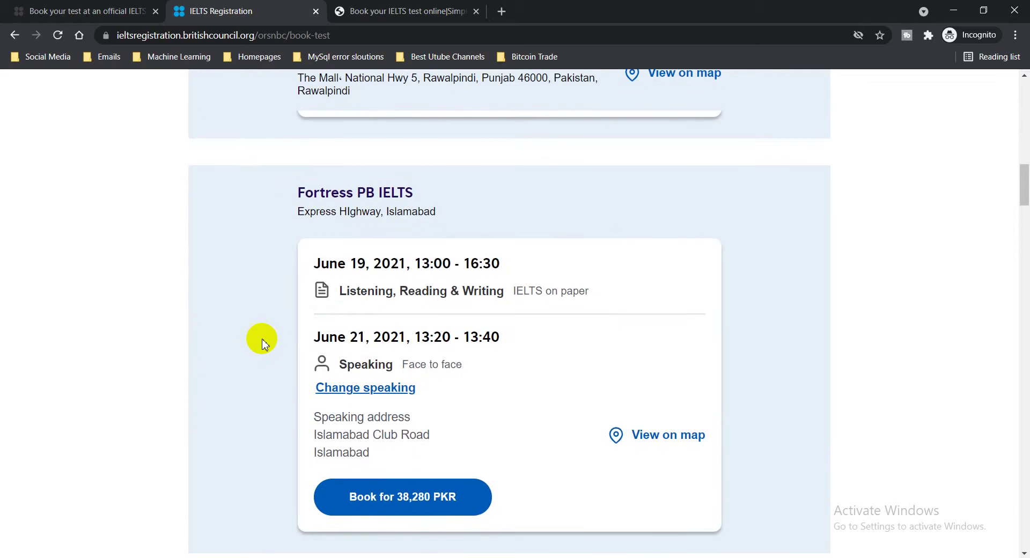
pyautogui.scroll(-2, 262, 344)
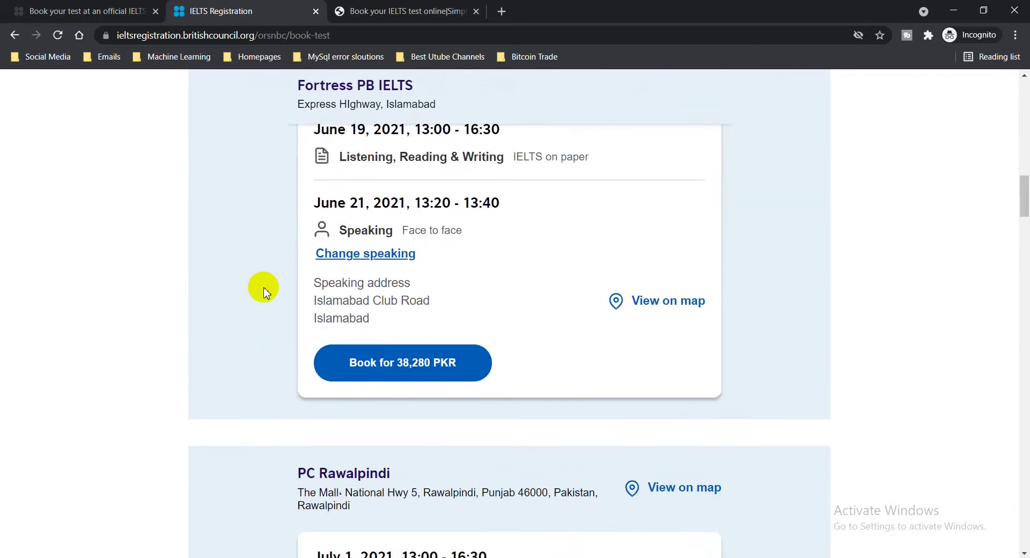
pyautogui.scroll(-7, 264, 293)
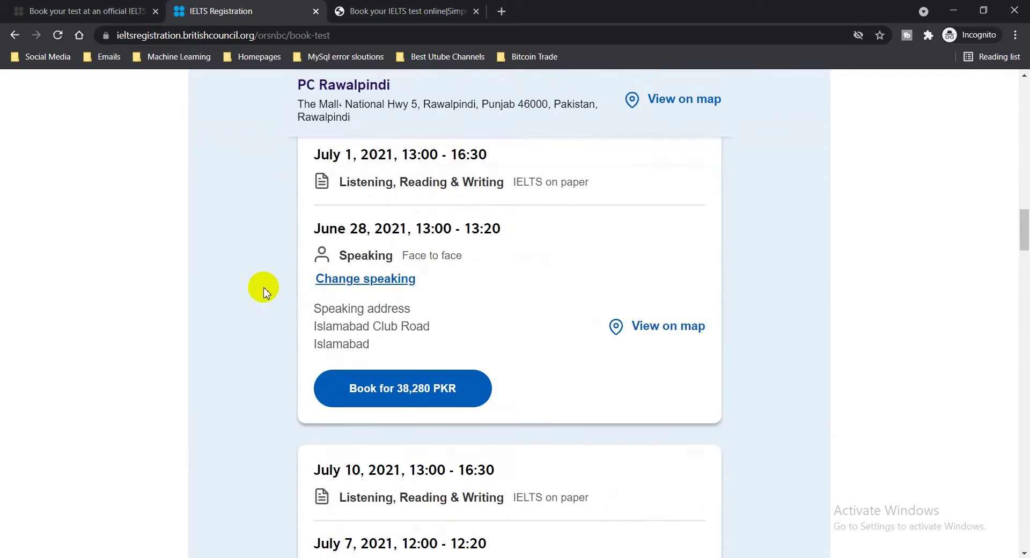
# Step: Compare the remaining sessions and book the July 10, 2021 paper test at PC Rawalpindi
pyautogui.scroll(5, 264, 291)
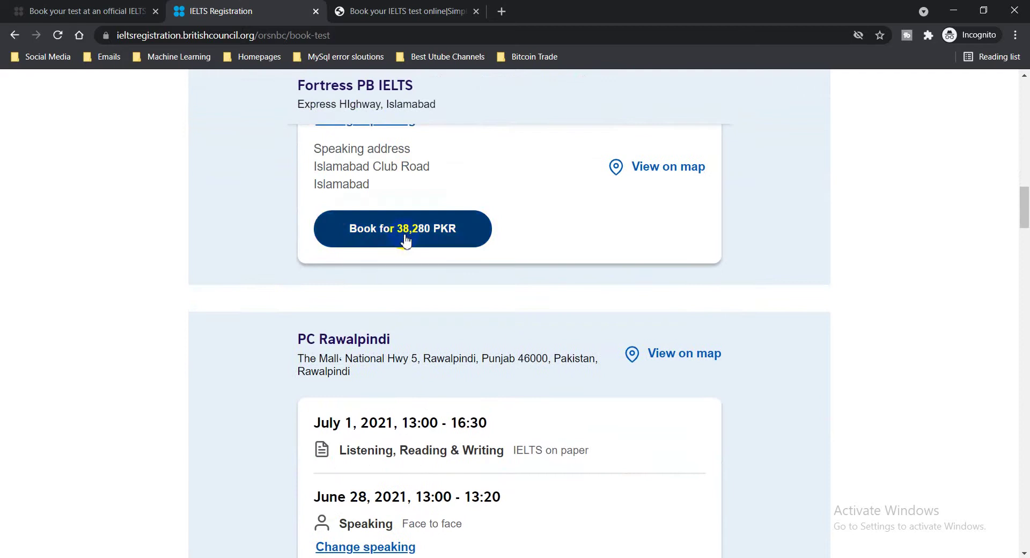
pyautogui.scroll(-5, 364, 273)
pyautogui.scroll(-7, 364, 273)
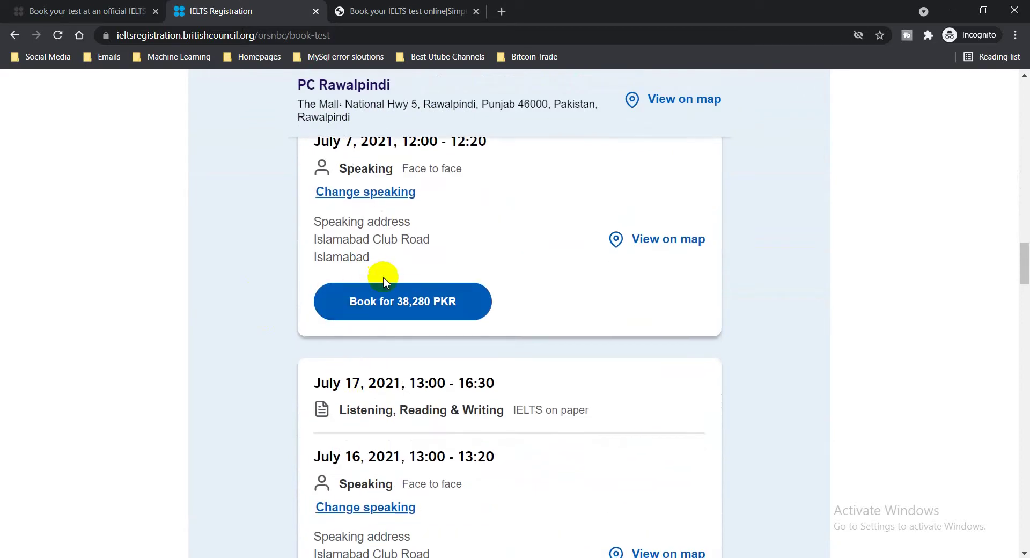
pyautogui.scroll(3, 386, 297)
pyautogui.click(425, 455)
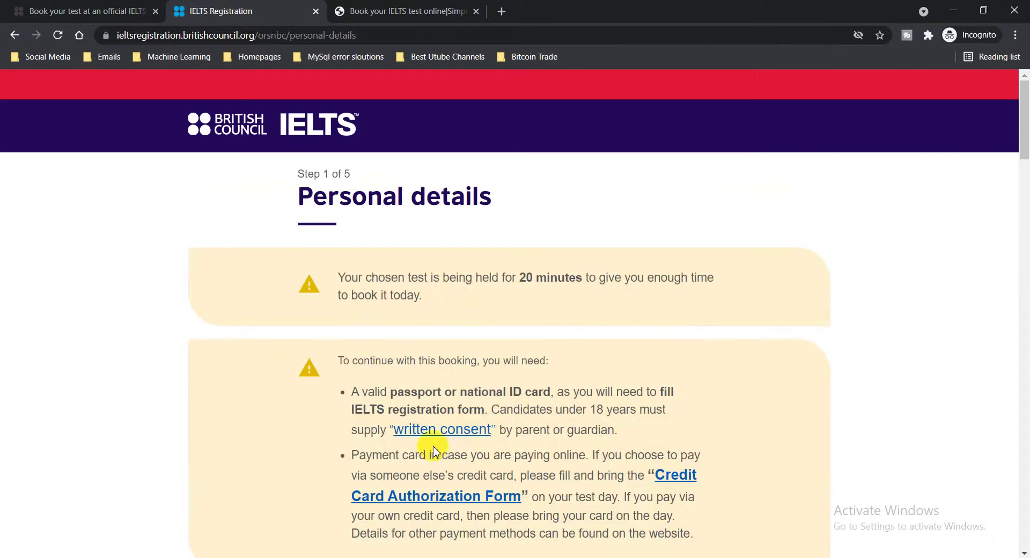
# Step: Read the notice on the Personal details page about how long the chosen test is being held
pyautogui.scroll(-5, 460, 288)
pyautogui.scroll(5, 219, 342)
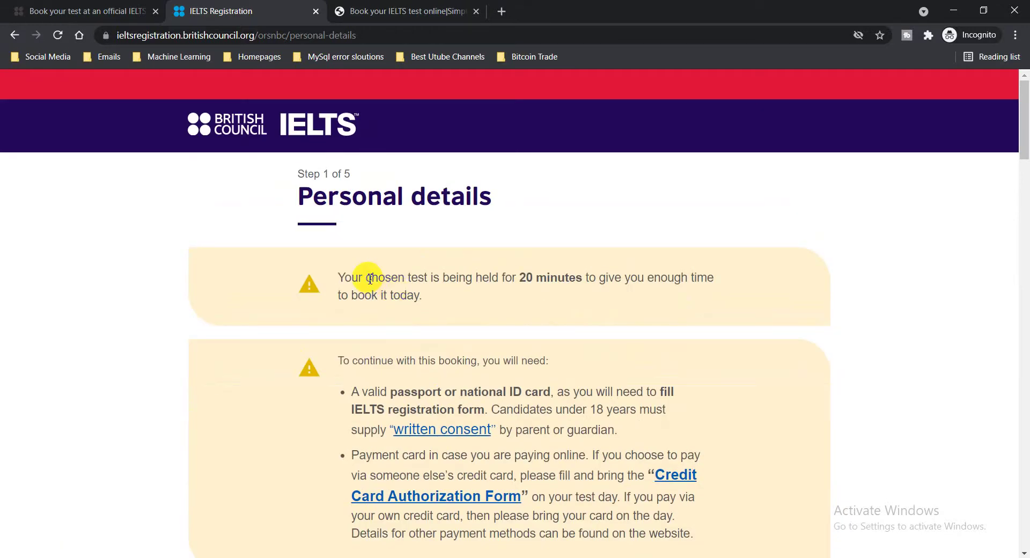
pyautogui.moveTo(366, 278); pyautogui.dragTo(471, 280)
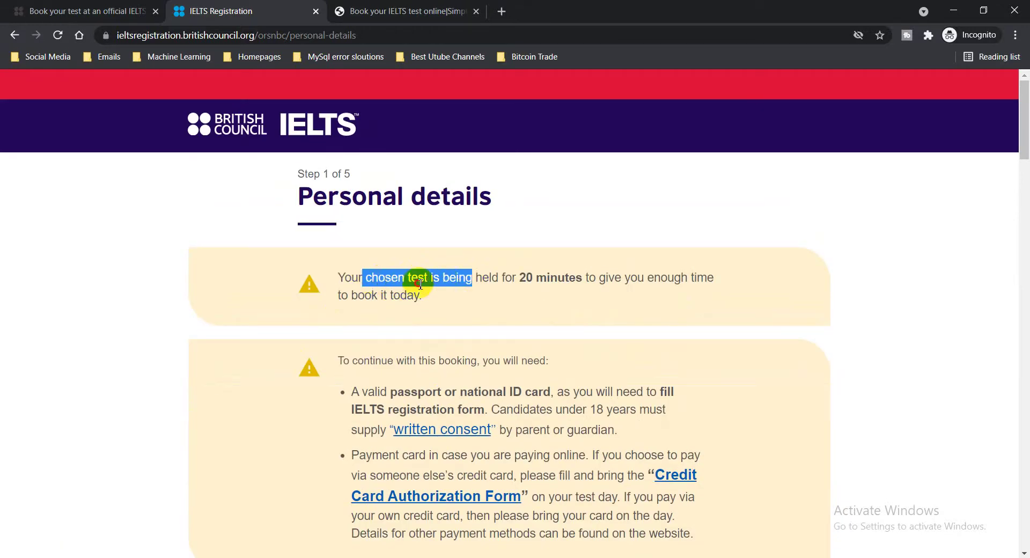
pyautogui.click(385, 283)
pyautogui.moveTo(386, 283); pyautogui.dragTo(656, 289)
pyautogui.moveTo(422, 296); pyautogui.dragTo(354, 278)
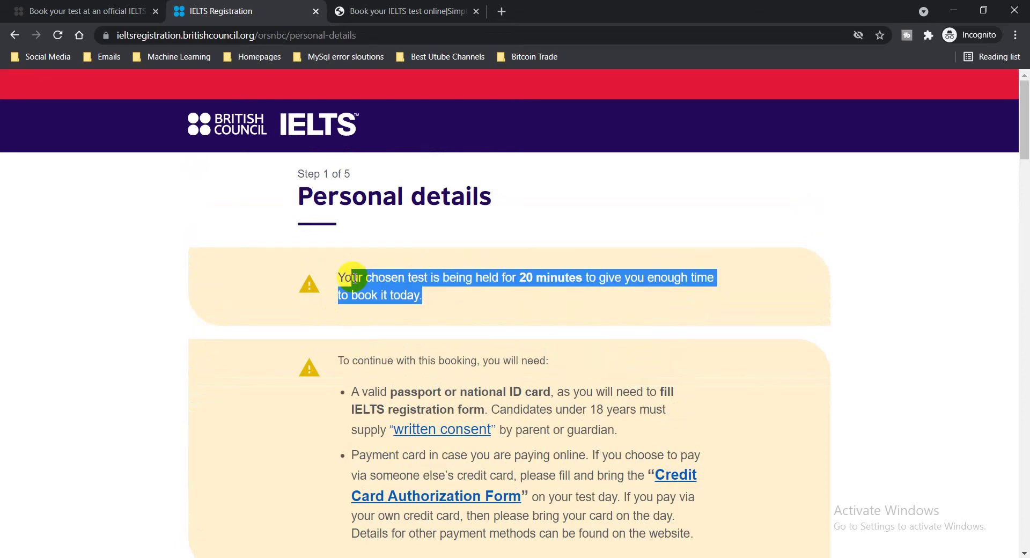
pyautogui.click(469, 283)
# Step: Read the booking requirements covering the passport or national ID card, payment card and Credit Card Authorization Form
pyautogui.scroll(-4, 253, 327)
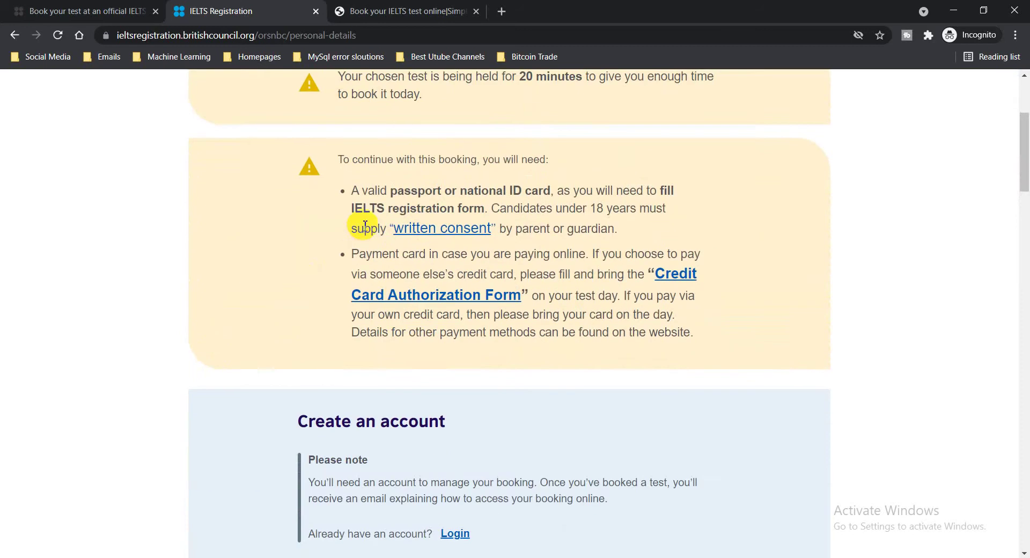
pyautogui.moveTo(380, 191); pyautogui.dragTo(542, 194)
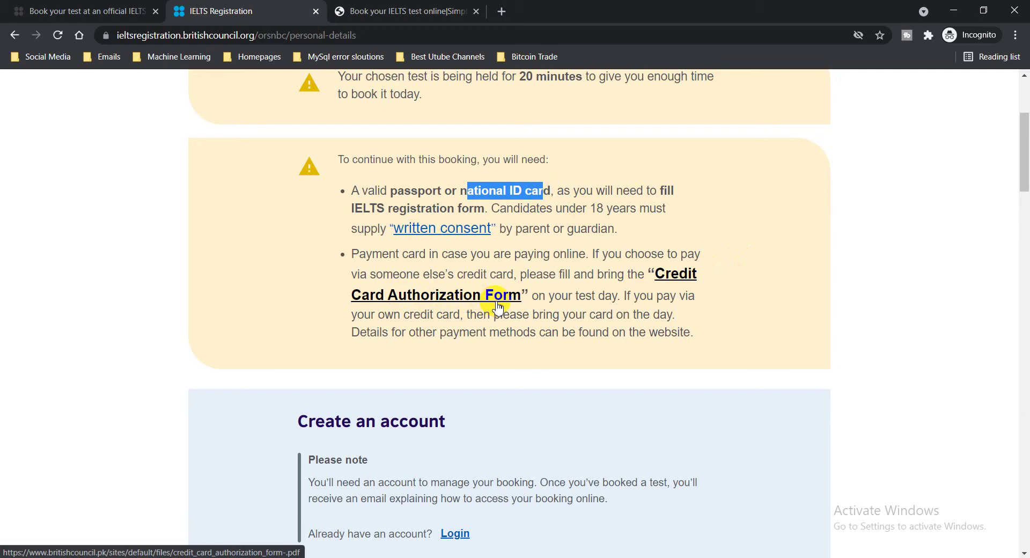
pyautogui.moveTo(359, 254); pyautogui.dragTo(584, 257)
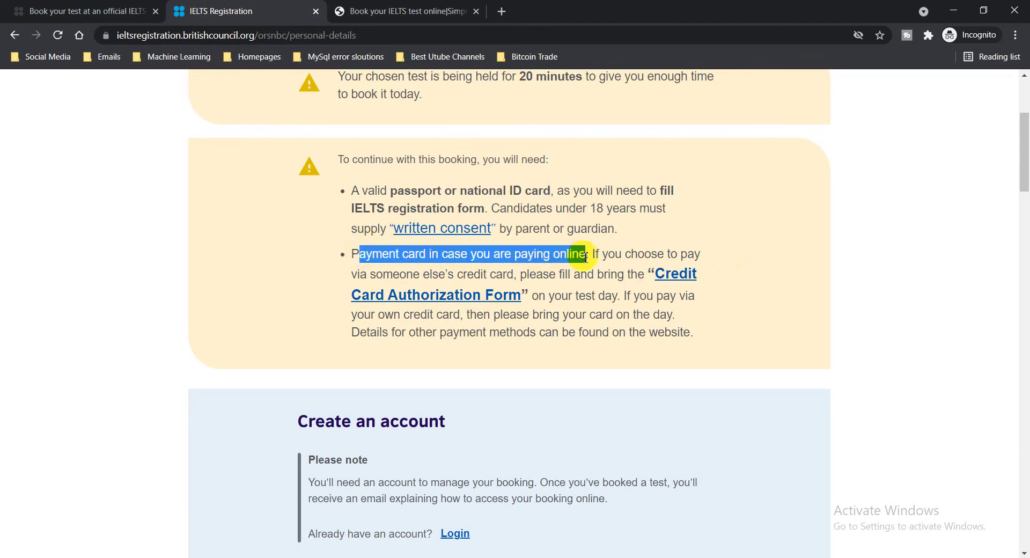
pyautogui.moveTo(382, 275); pyautogui.dragTo(433, 275)
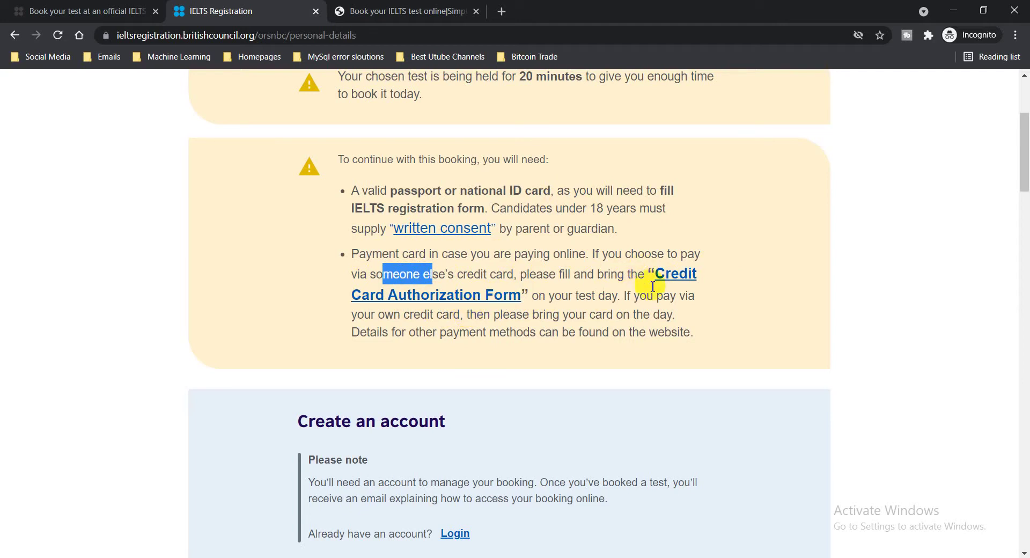
pyautogui.click(619, 291)
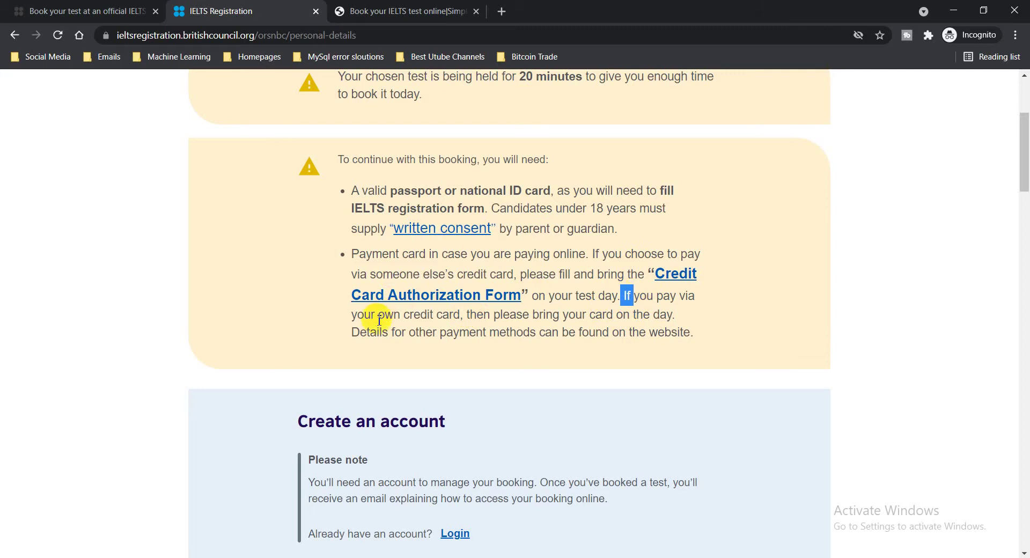
pyautogui.moveTo(379, 315); pyautogui.dragTo(632, 315)
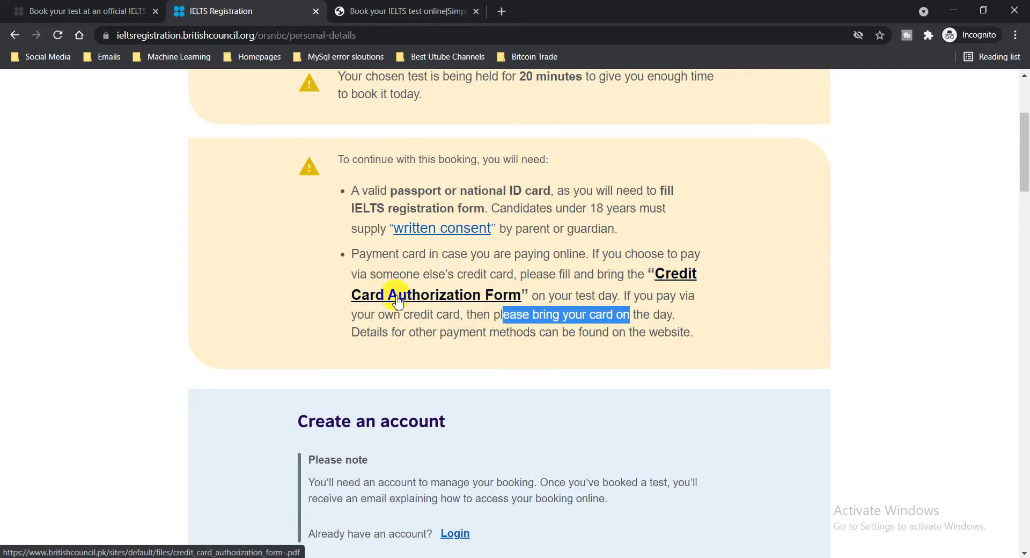
# Step: Review the account creation fields and the choice of booking the test for oneself or a child
pyautogui.scroll(-1, 466, 310)
pyautogui.scroll(-5, 464, 308)
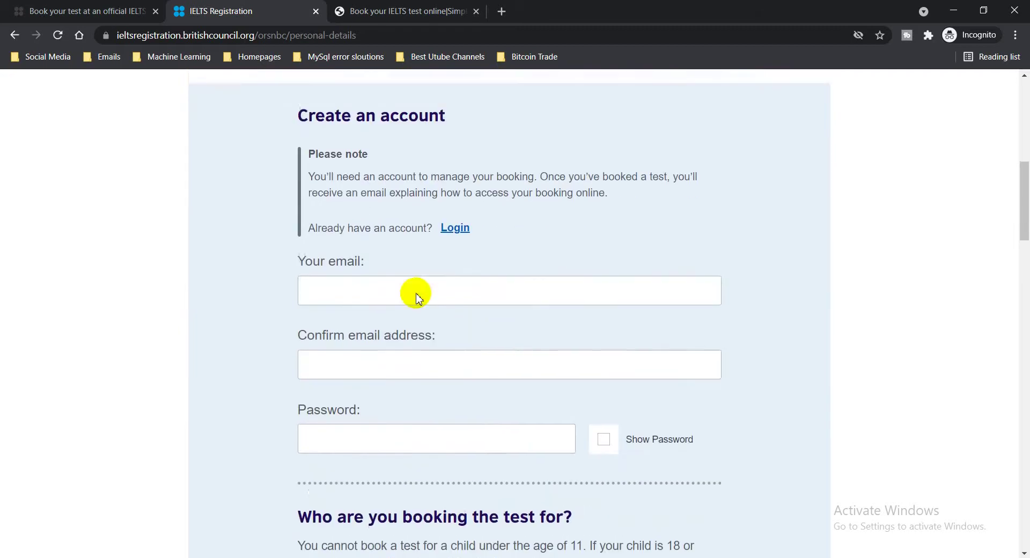
pyautogui.scroll(2, 349, 262)
pyautogui.scroll(-3, 296, 241)
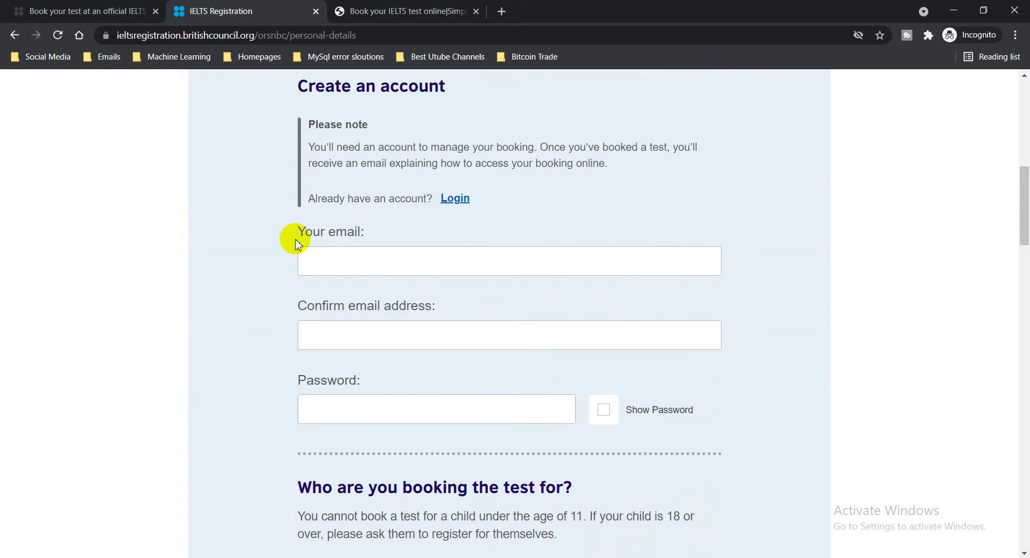
pyautogui.scroll(-5, 296, 244)
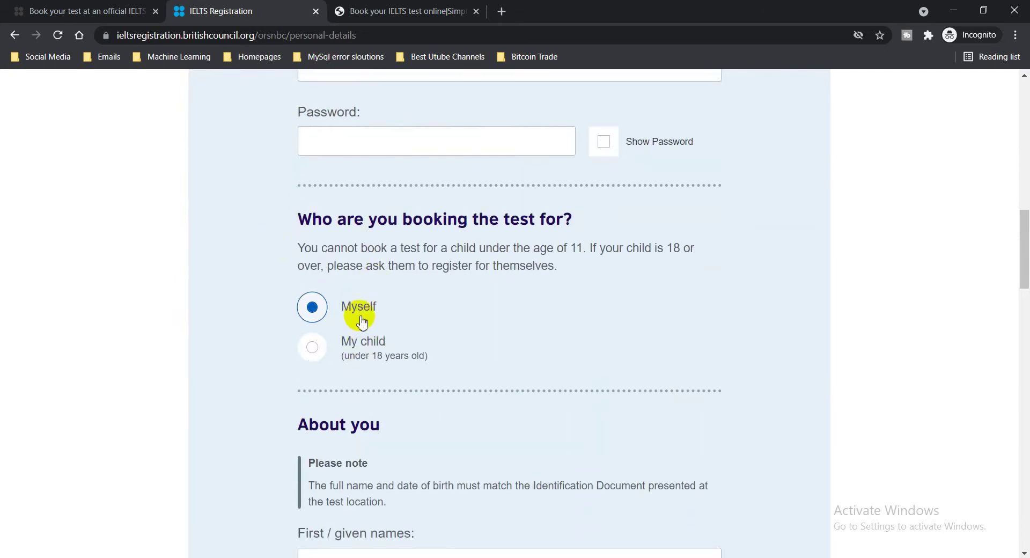
pyautogui.scroll(-1, 370, 279)
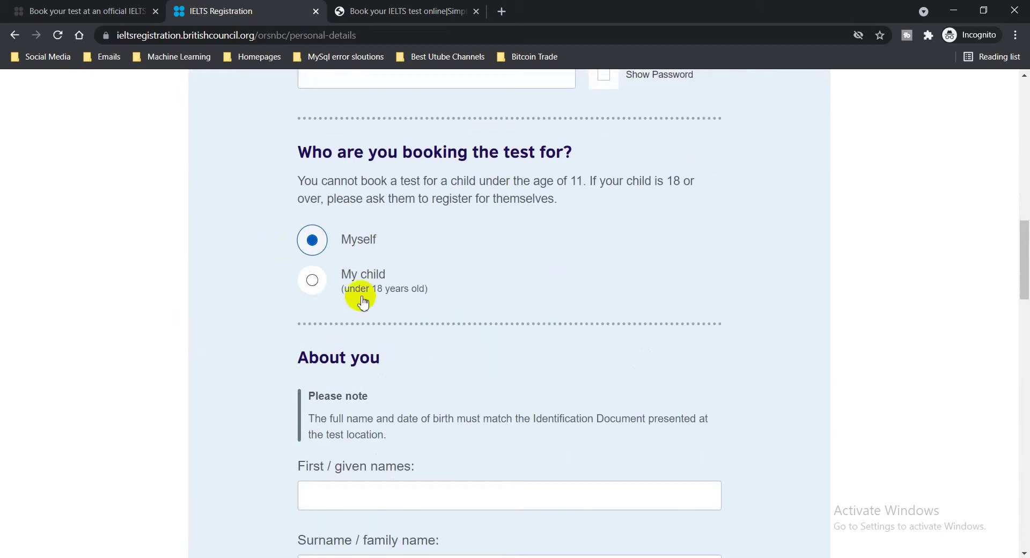
# Step: Review the name and date of birth fields in the About you section and select Male as the sex
pyautogui.scroll(-3, 356, 260)
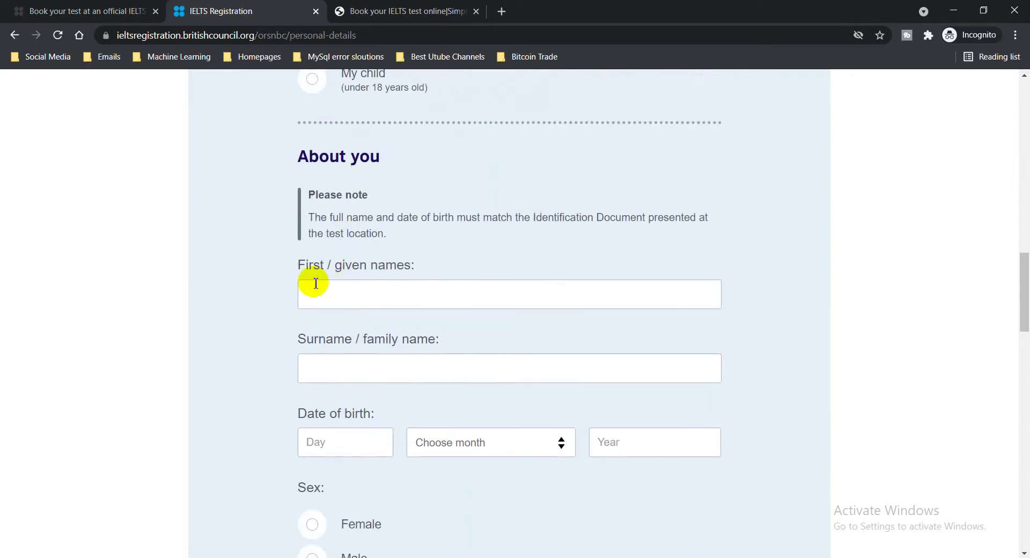
pyautogui.scroll(-1, 311, 283)
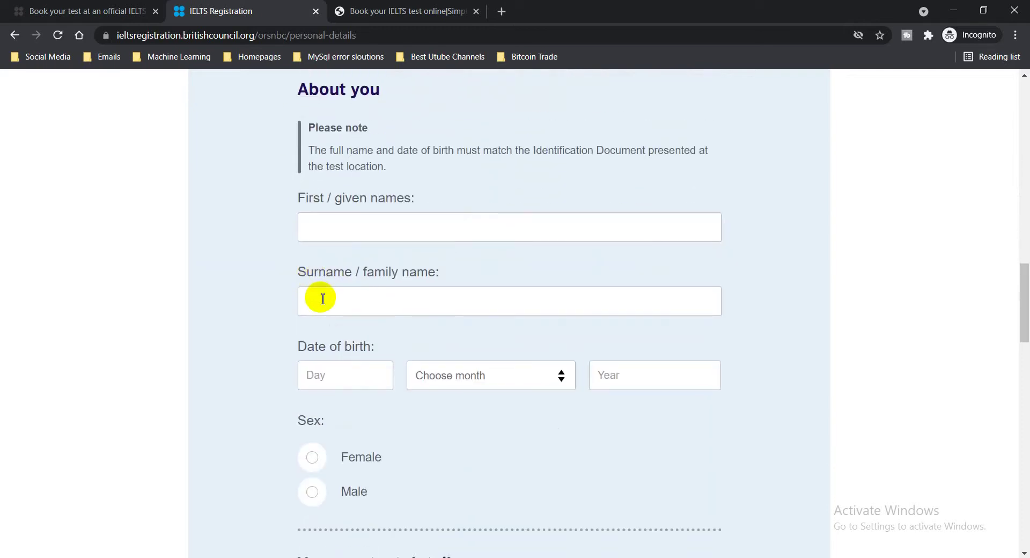
pyautogui.scroll(-3, 323, 298)
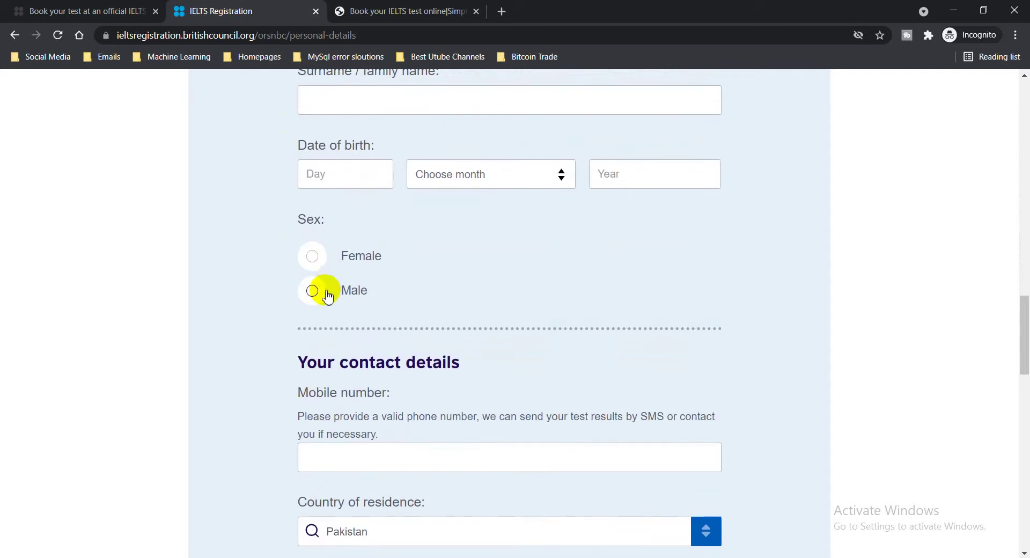
pyautogui.scroll(-3, 272, 325)
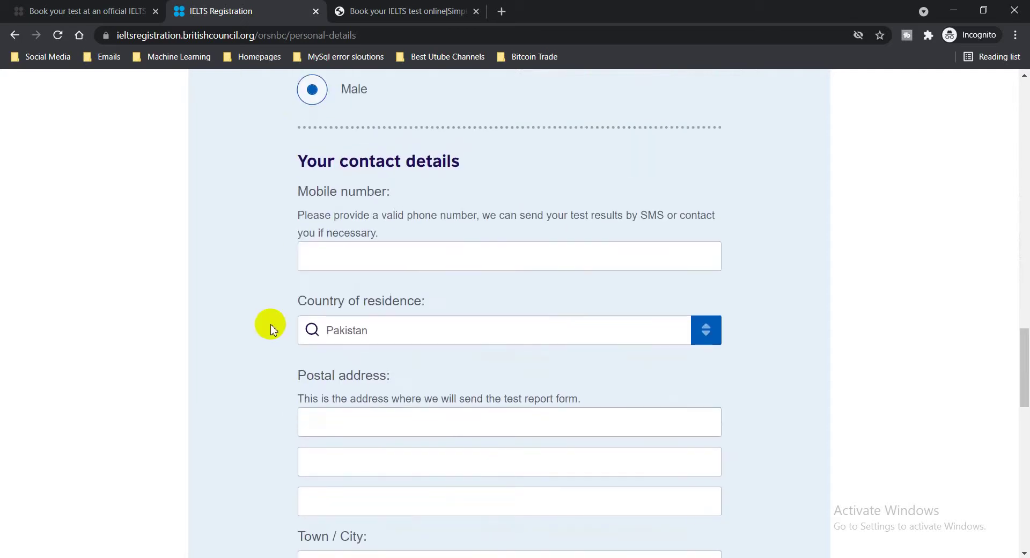
# Step: Review the contact details, marketing preferences and terms sections, then check the step indicator above the Personal details form
pyautogui.scroll(-6, 272, 325)
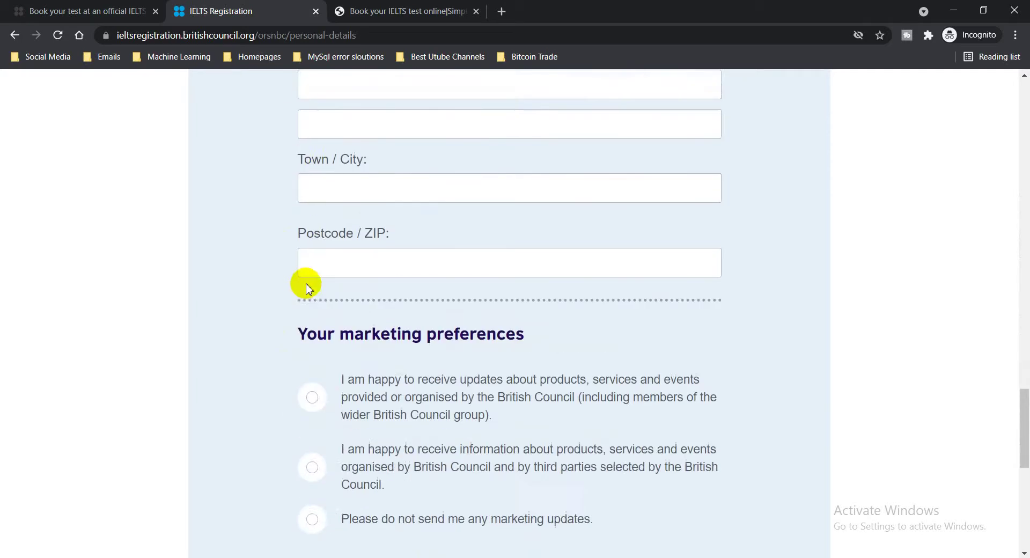
pyautogui.scroll(-2, 339, 300)
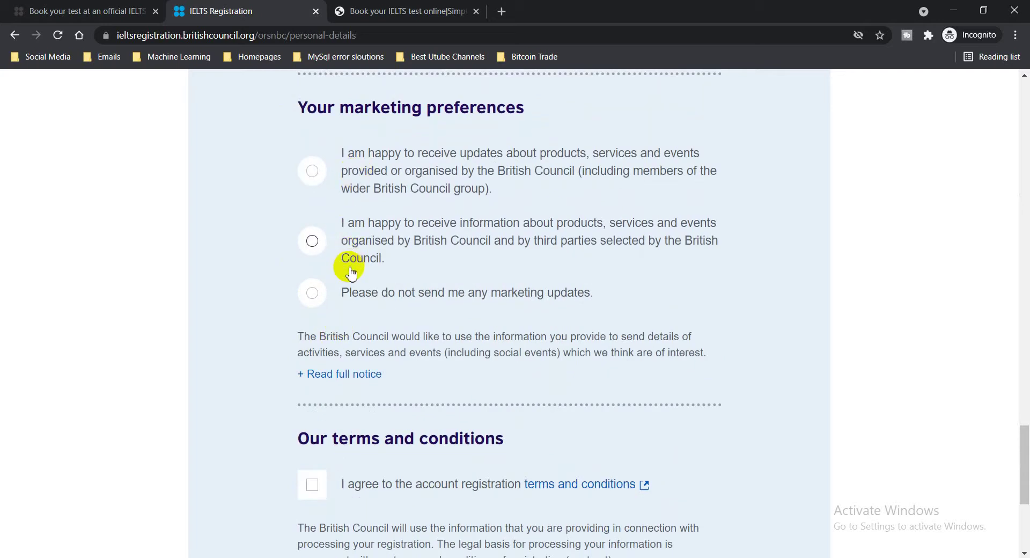
pyautogui.scroll(-5, 351, 274)
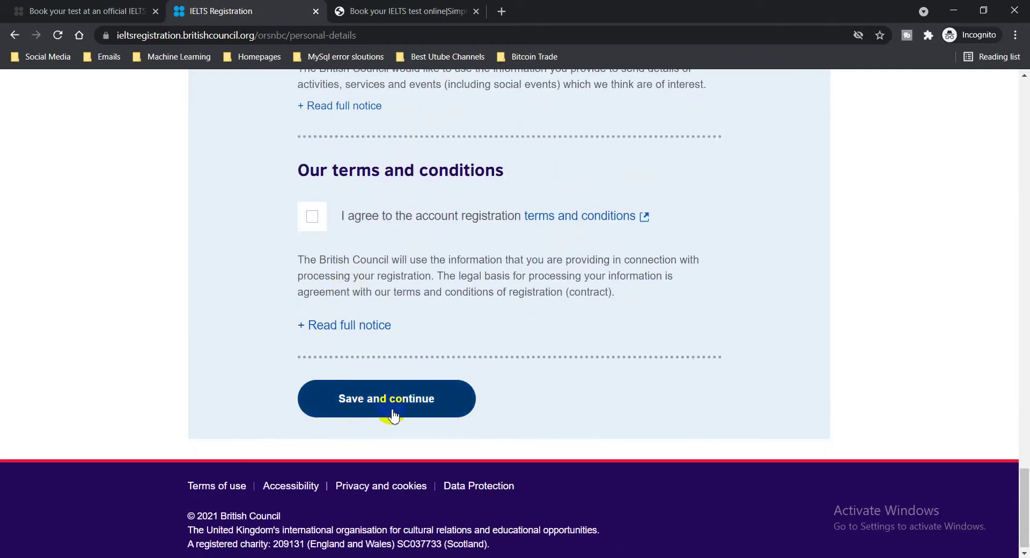
pyautogui.click(394, 408)
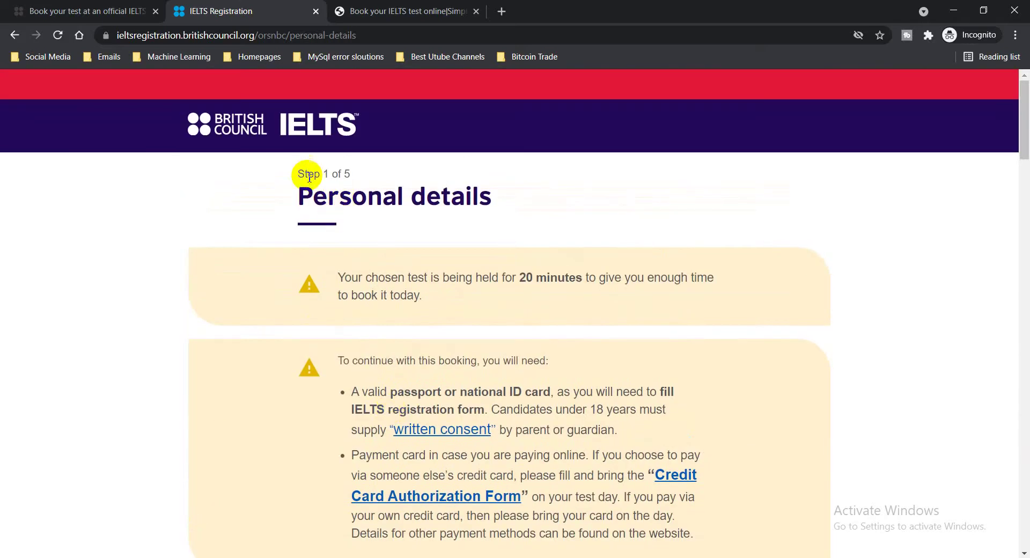
pyautogui.moveTo(290, 173); pyautogui.dragTo(352, 170)
pyautogui.scroll(-1, 224, 278)
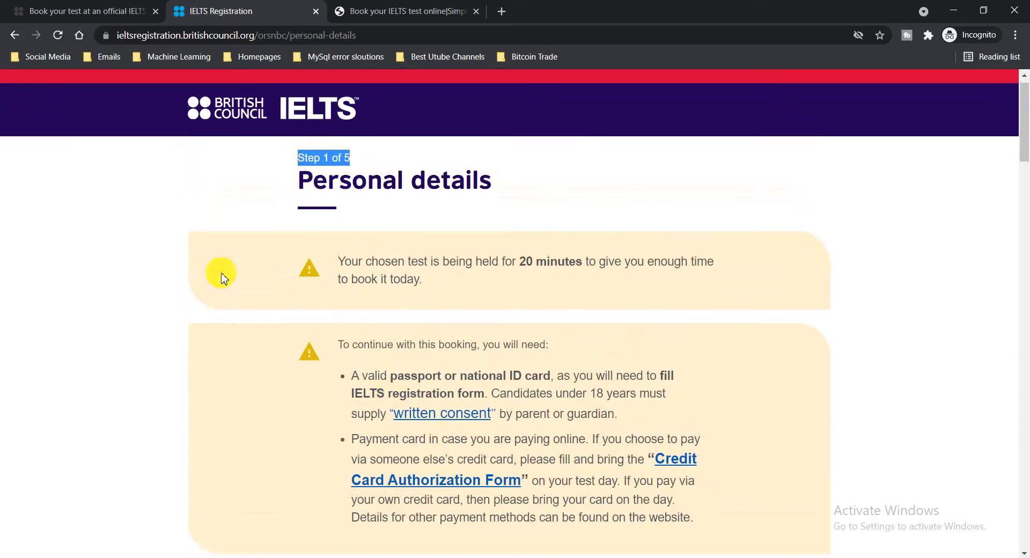
pyautogui.scroll(-15, 220, 289)
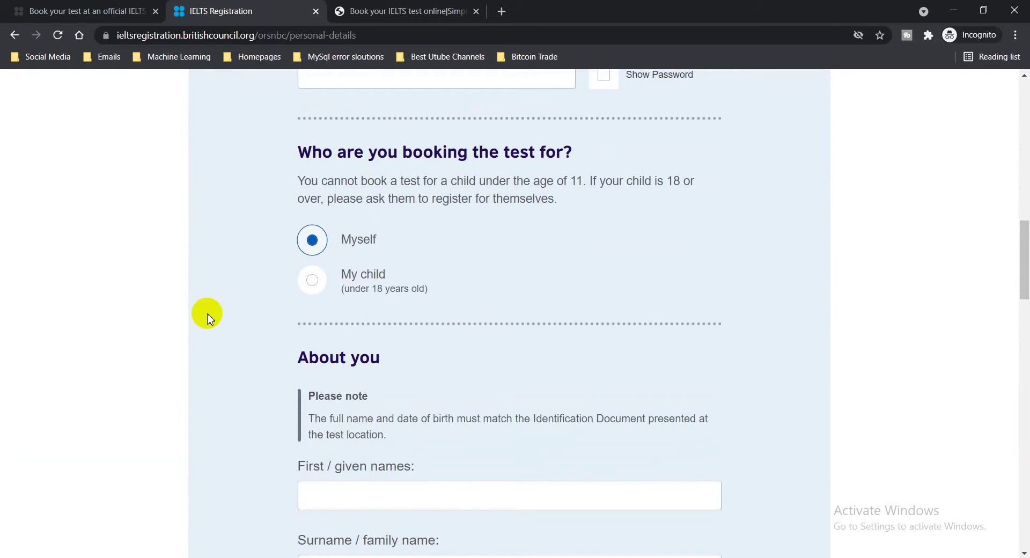
# Step: Switch to the AEO Pakistan booking page, choose ISLAMABAD as the test city and view the available modules
pyautogui.click(97, 8)
pyautogui.click(234, 5)
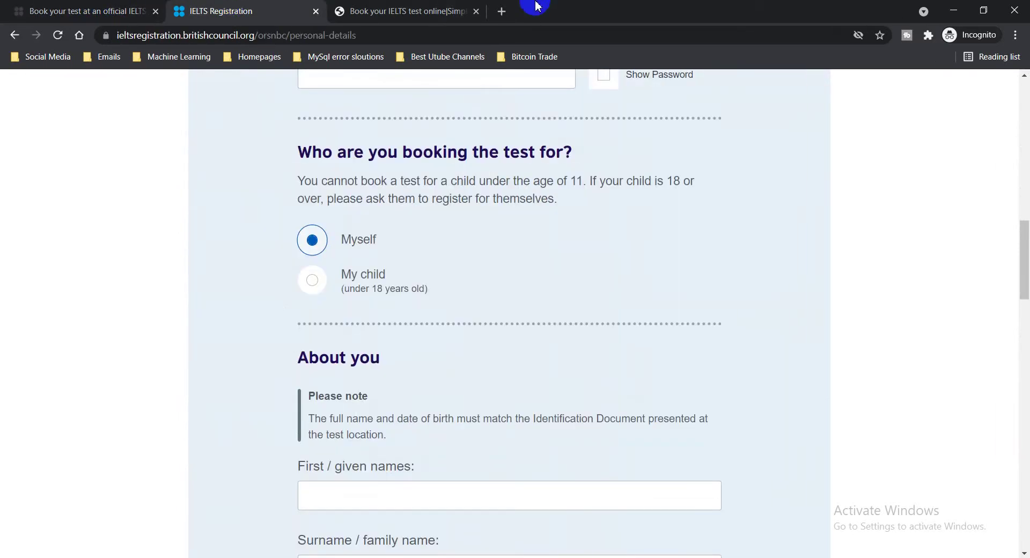
pyautogui.click(409, 8)
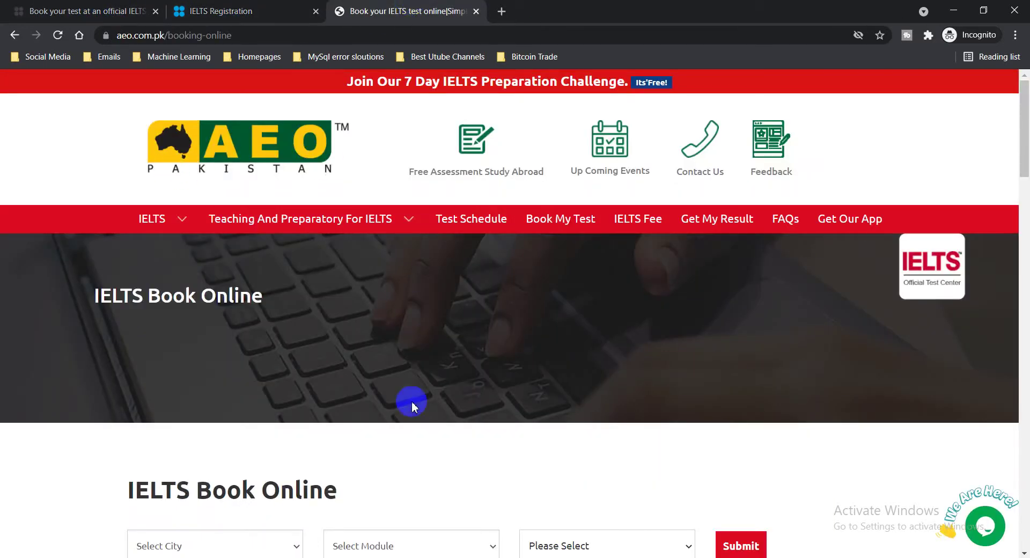
pyautogui.scroll(-5, 408, 418)
pyautogui.click(280, 280)
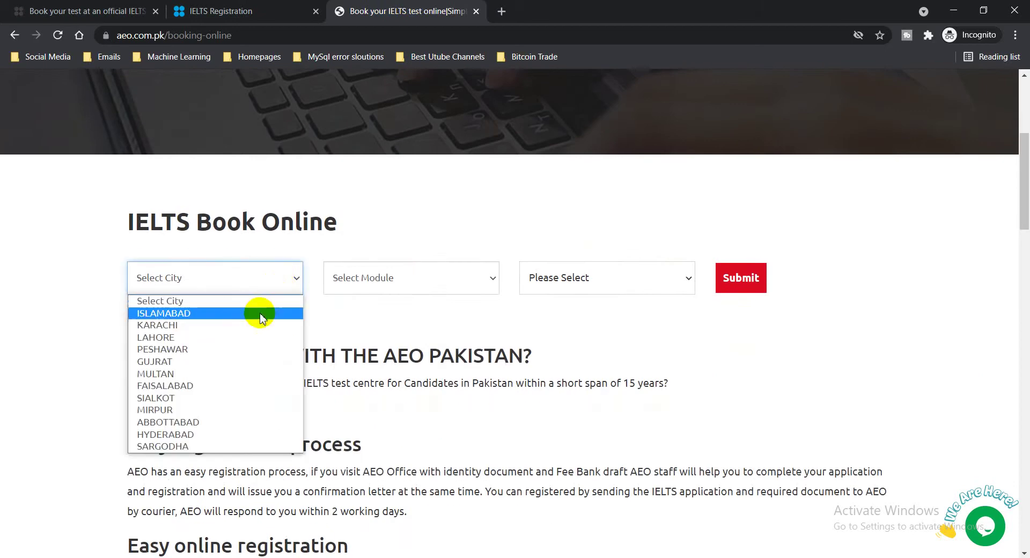
pyautogui.click(257, 314)
pyautogui.click(264, 287)
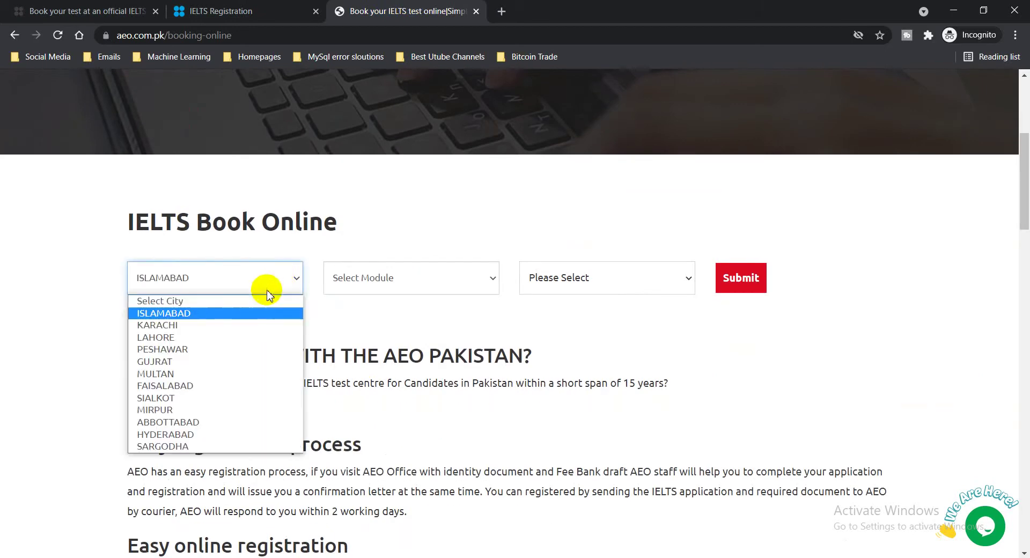
pyautogui.click(257, 314)
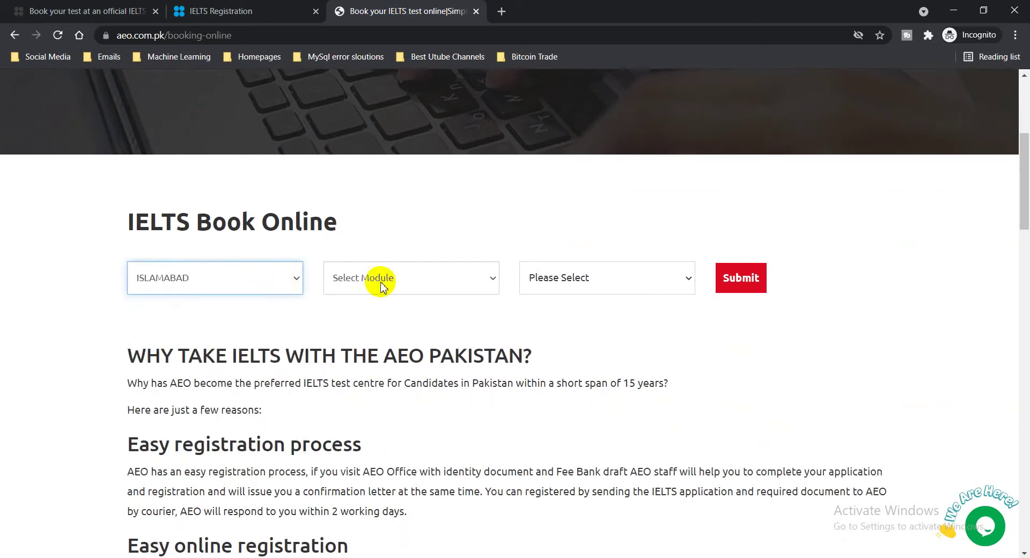
pyautogui.click(403, 284)
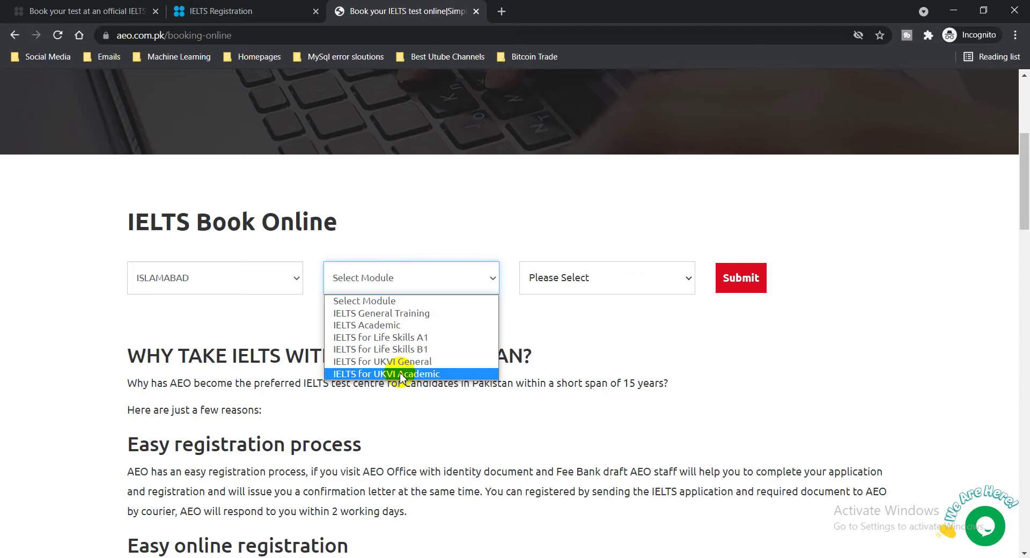
# Step: Search Google for "lancaster univesity ielts requirements" in a new browser tab and highlight the IELTS Academic qualification
pyautogui.click(501, 11)
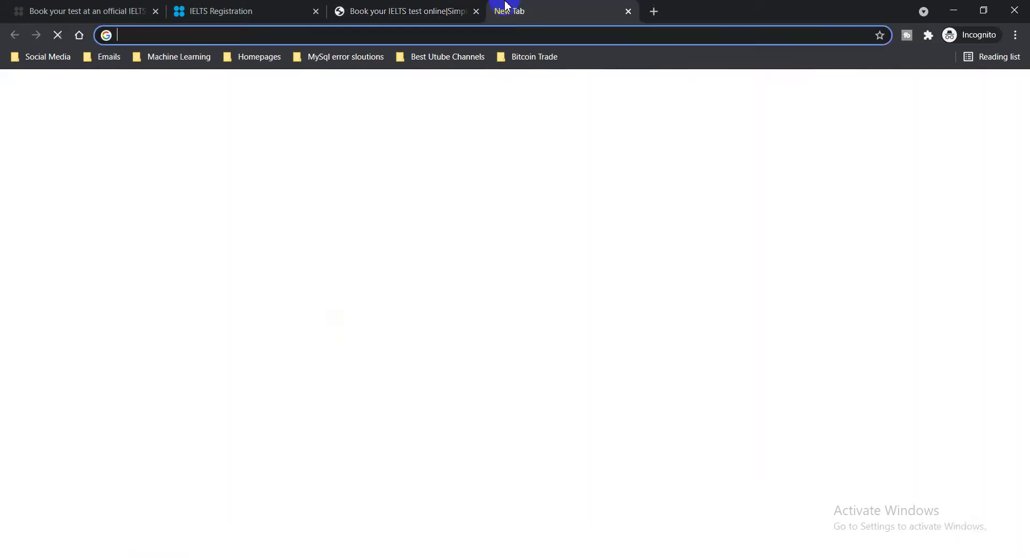
pyautogui.write('lancas')
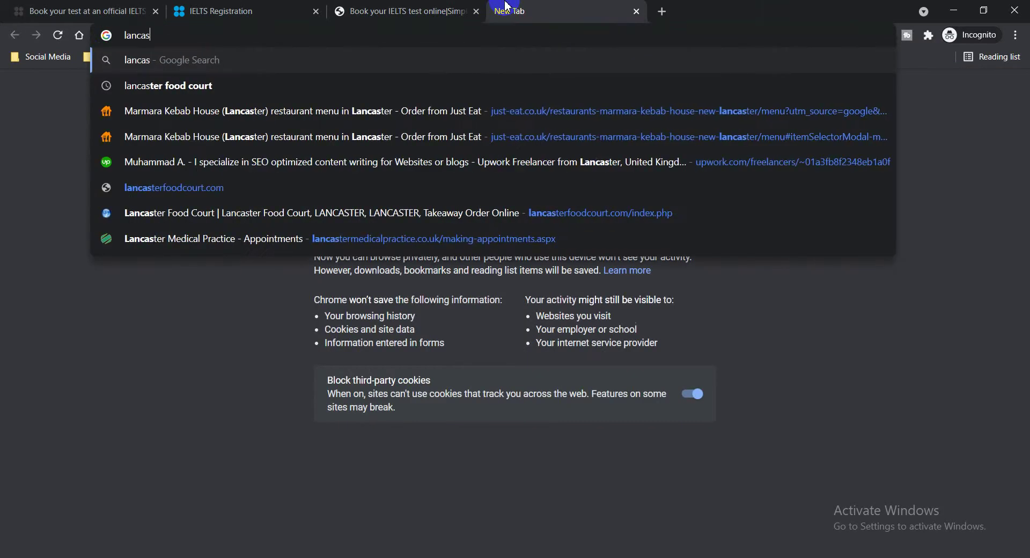
pyautogui.write('ter univesity ielts')
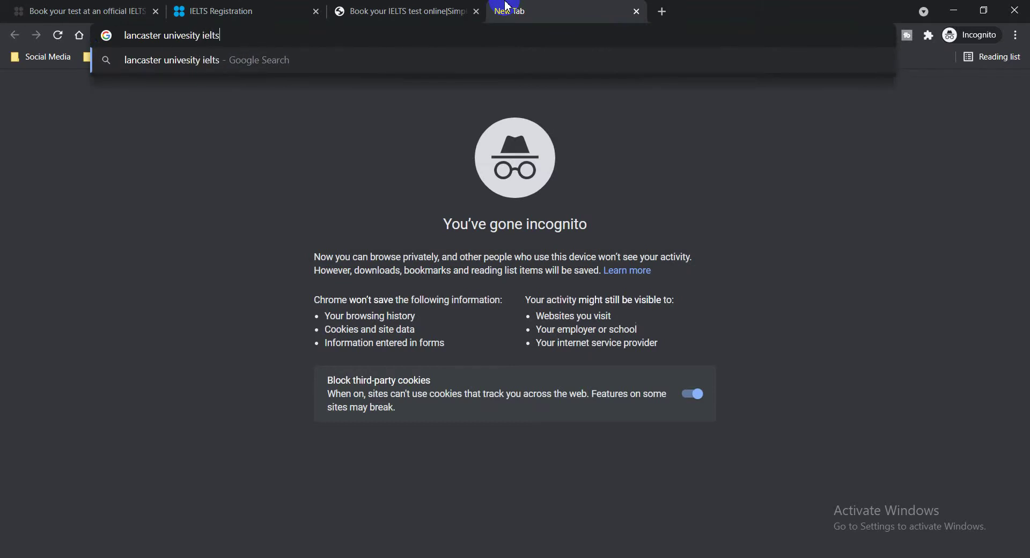
pyautogui.write(' requirements')
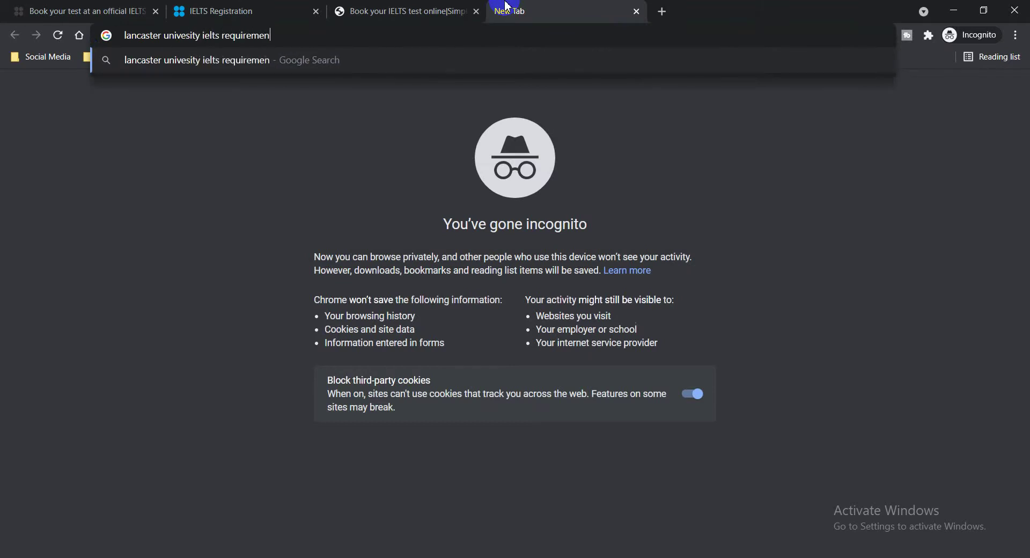
pyautogui.press('Return')
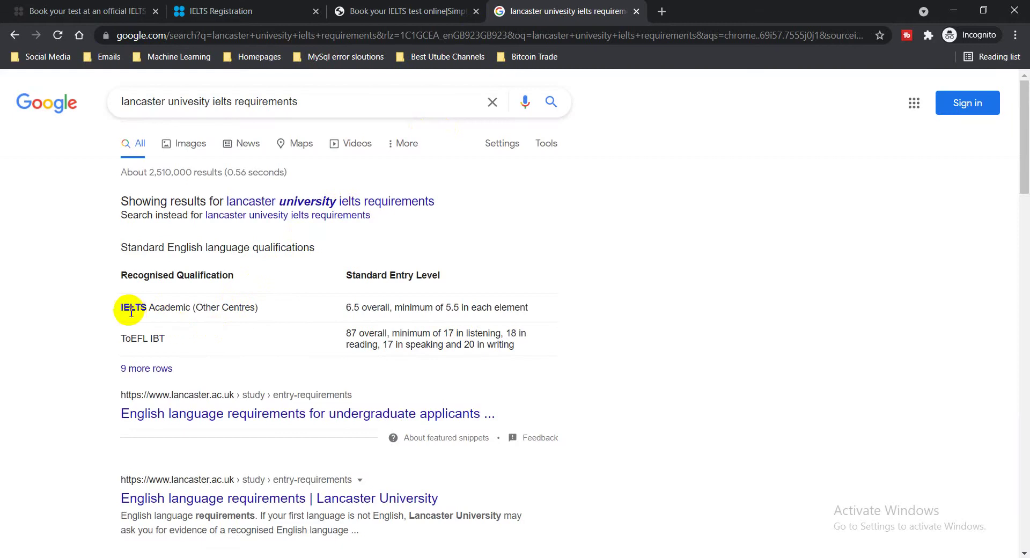
pyautogui.moveTo(122, 304); pyautogui.dragTo(150, 310)
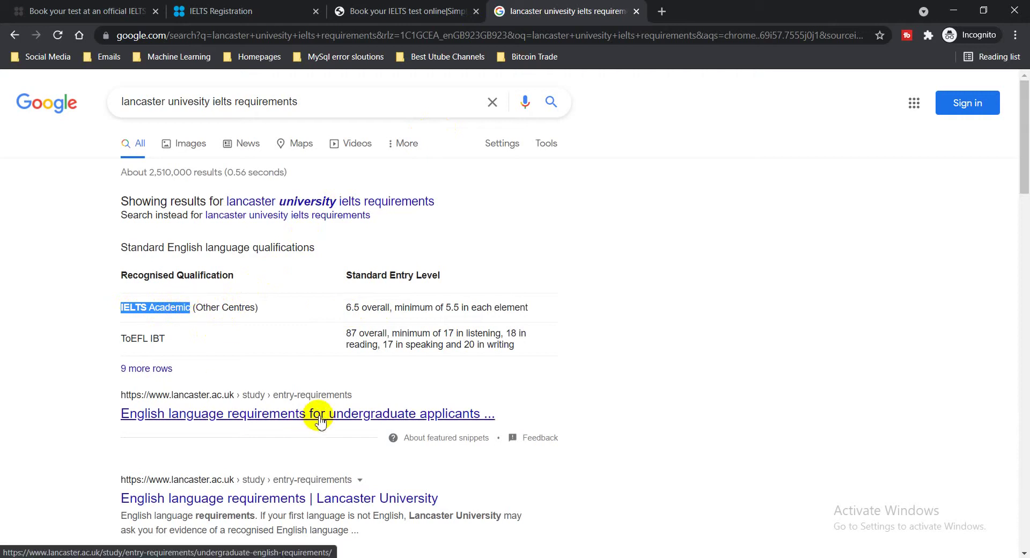
# Step: Open Lancaster University's English language requirements for postgraduate applicants and read the Recognised English language qualifications section
pyautogui.scroll(-2, 321, 422)
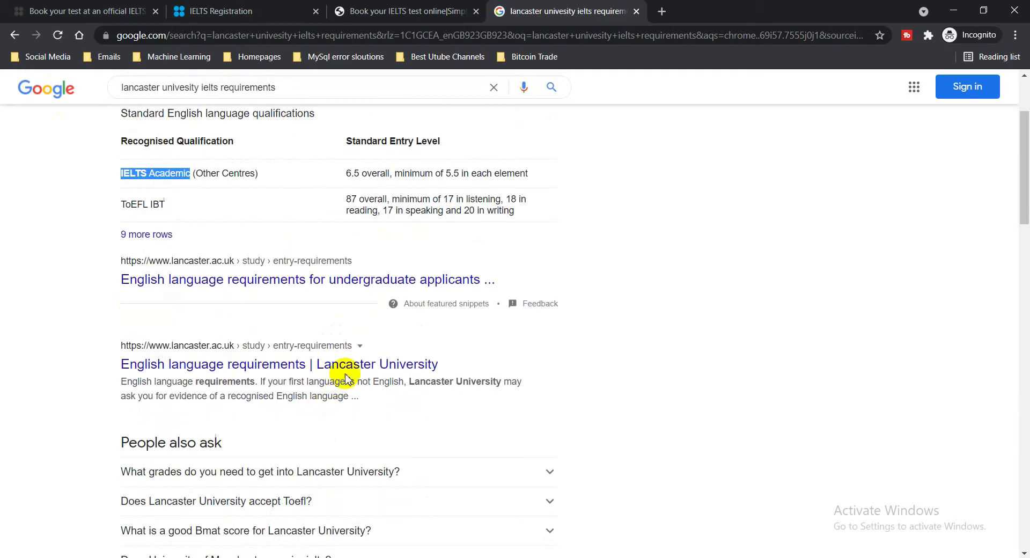
pyautogui.click(359, 365)
pyautogui.scroll(-5, 359, 359)
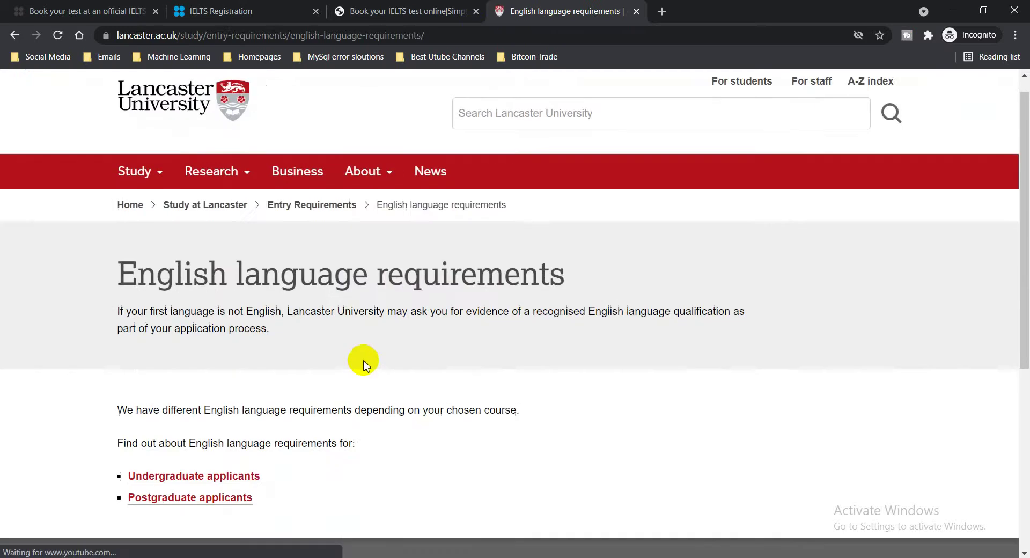
pyautogui.click(208, 240)
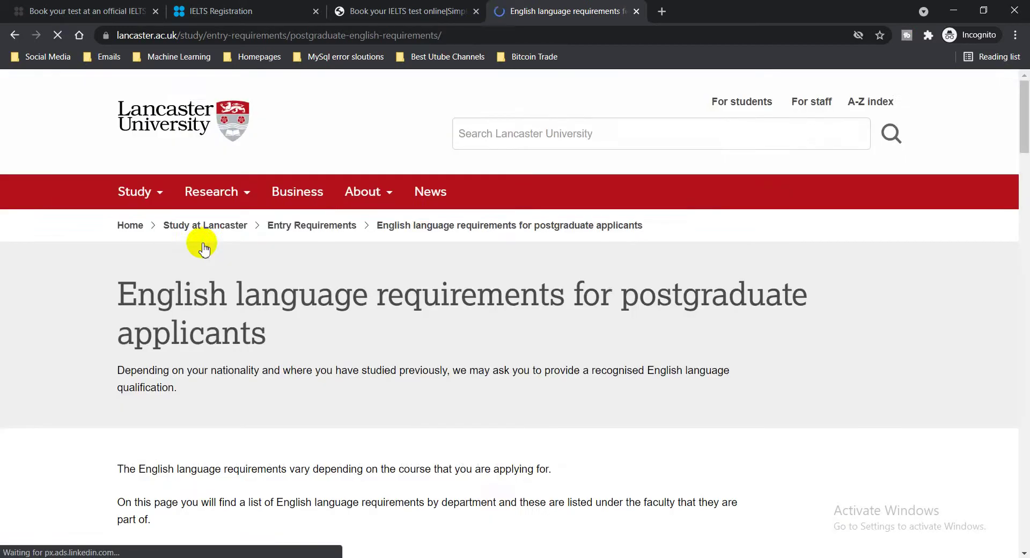
pyautogui.scroll(-8, 19, 305)
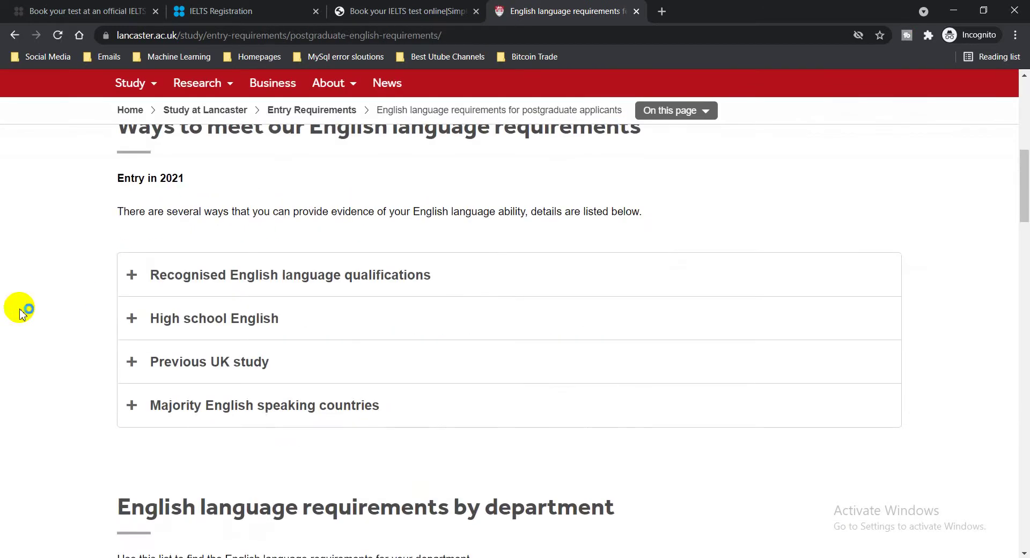
pyautogui.click(429, 280)
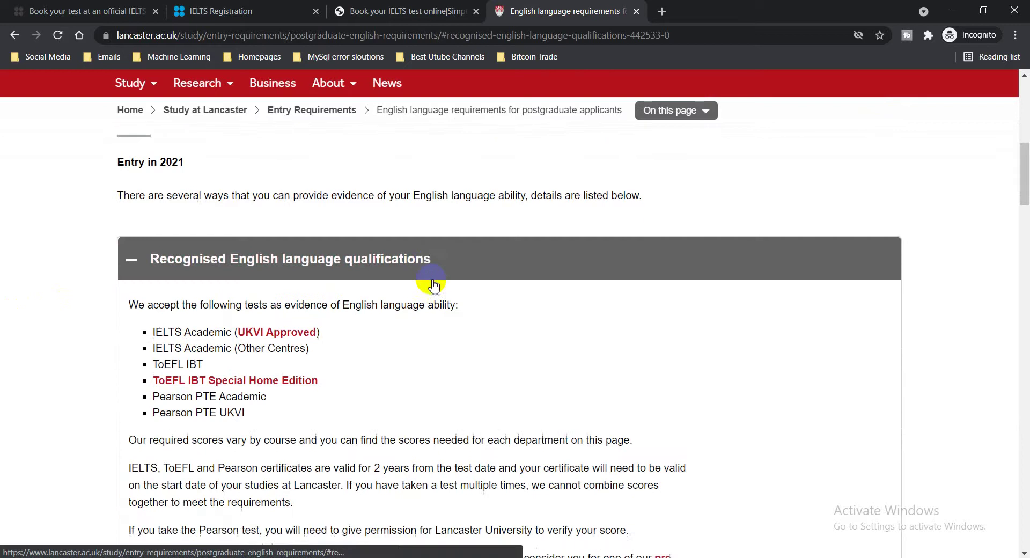
pyautogui.moveTo(156, 213); pyautogui.dragTo(334, 216)
# Step: Return to the AEO booking page and submit a search for IELTS for UKVI Academic, Paper Based, in Islamabad
pyautogui.click(375, 12)
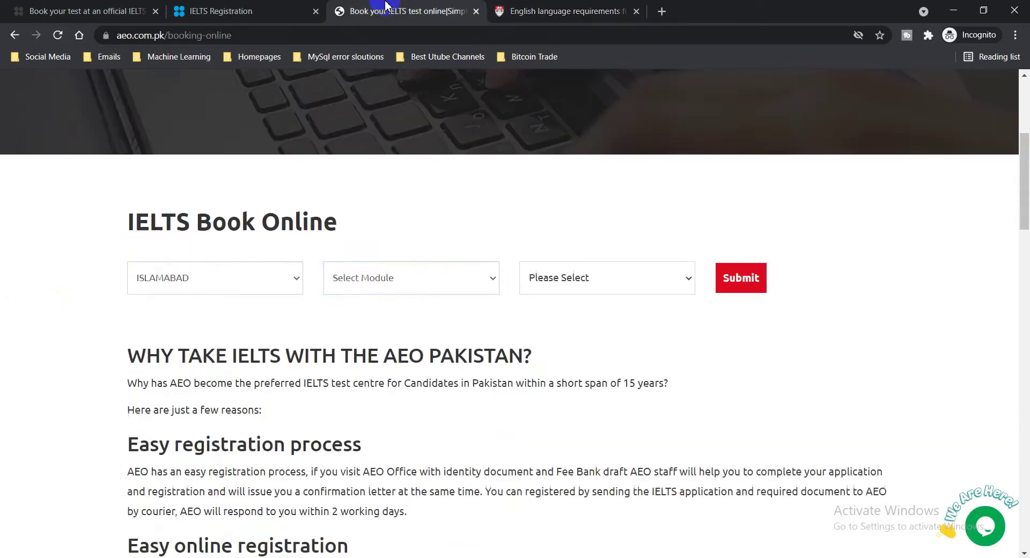
pyautogui.click(420, 286)
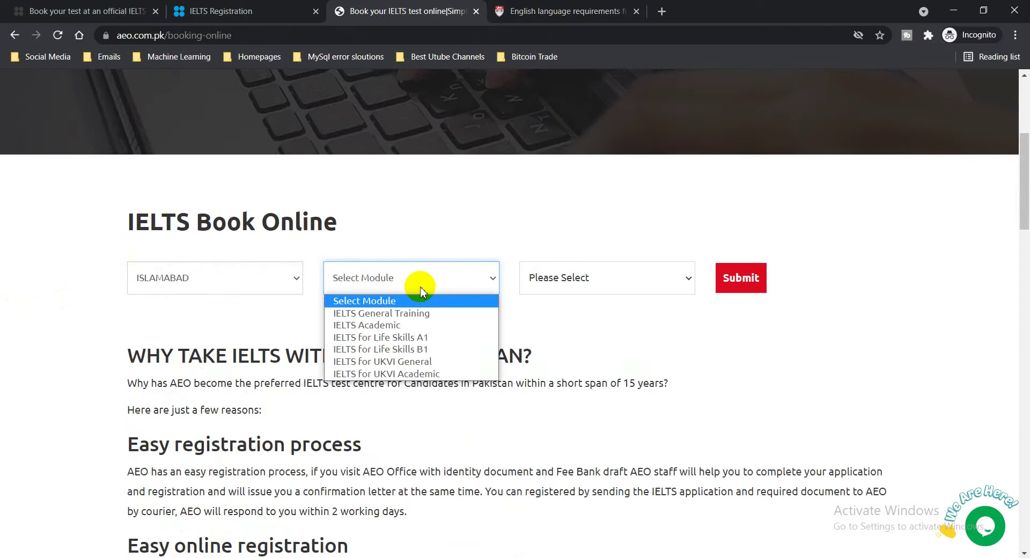
pyautogui.click(416, 375)
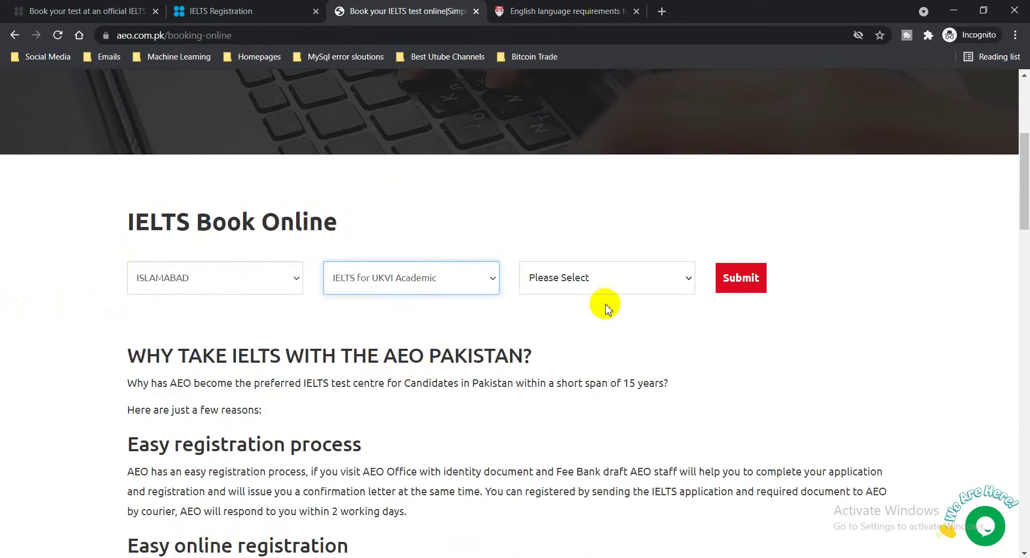
pyautogui.click(637, 267)
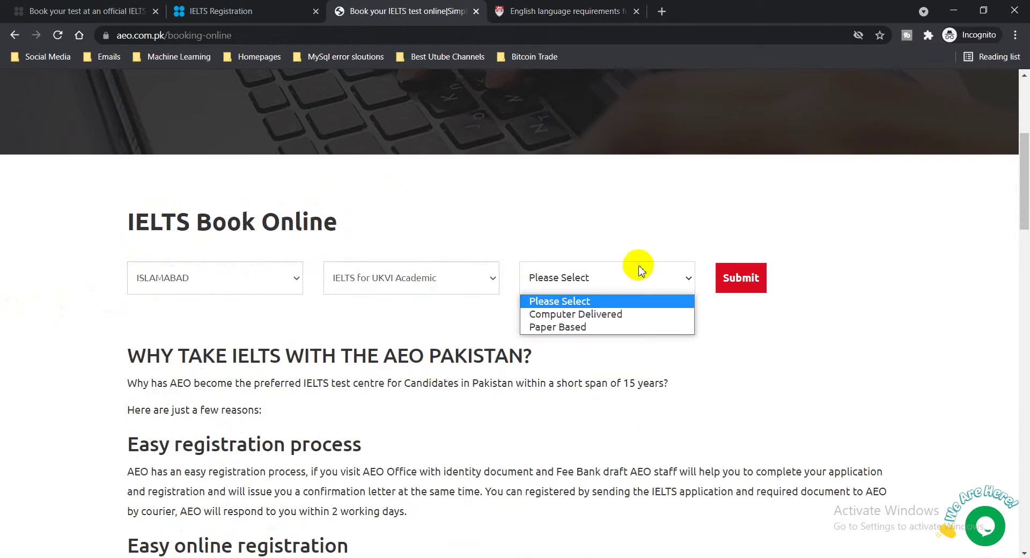
pyautogui.click(626, 328)
pyautogui.click(740, 281)
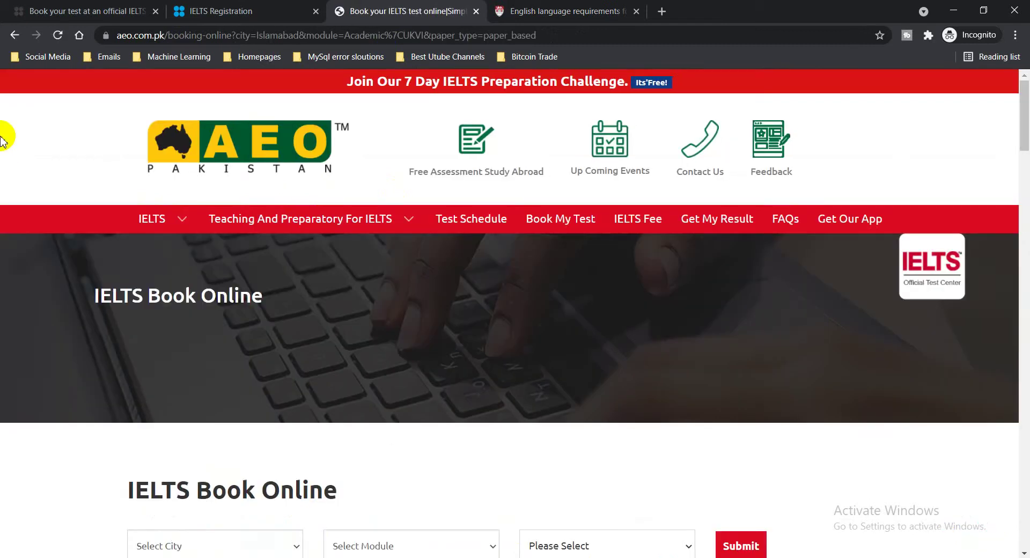
# Step: Browse the listed test sessions and open the registration for the Academic test dated 2021-06-19
pyautogui.scroll(-8, 40, 188)
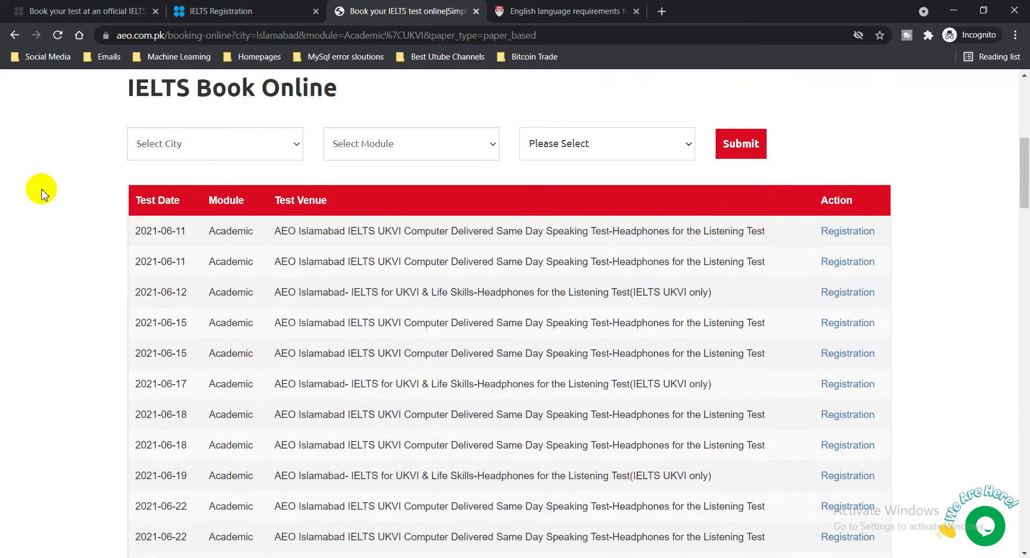
pyautogui.scroll(-3, 87, 183)
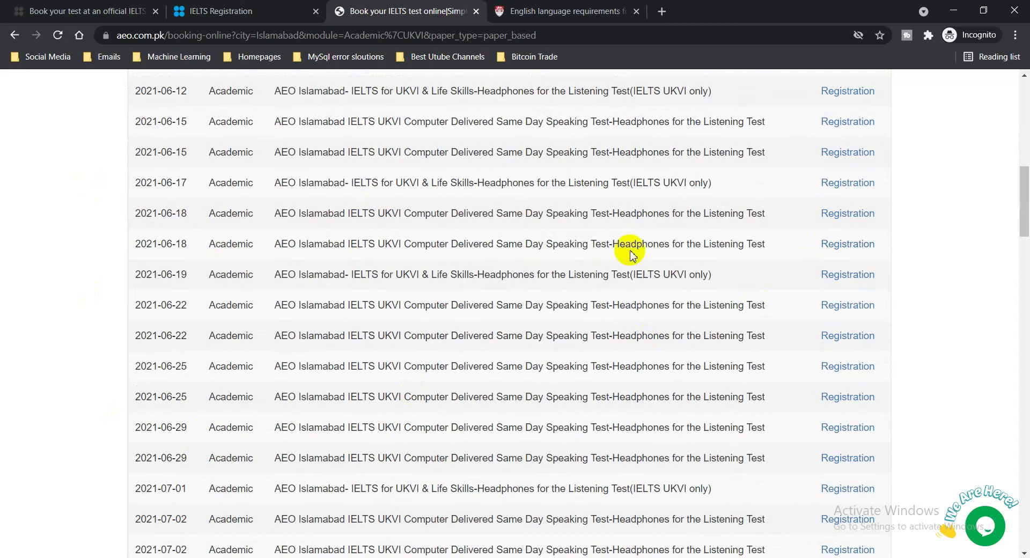
pyautogui.scroll(-2, 631, 255)
pyautogui.click(864, 209)
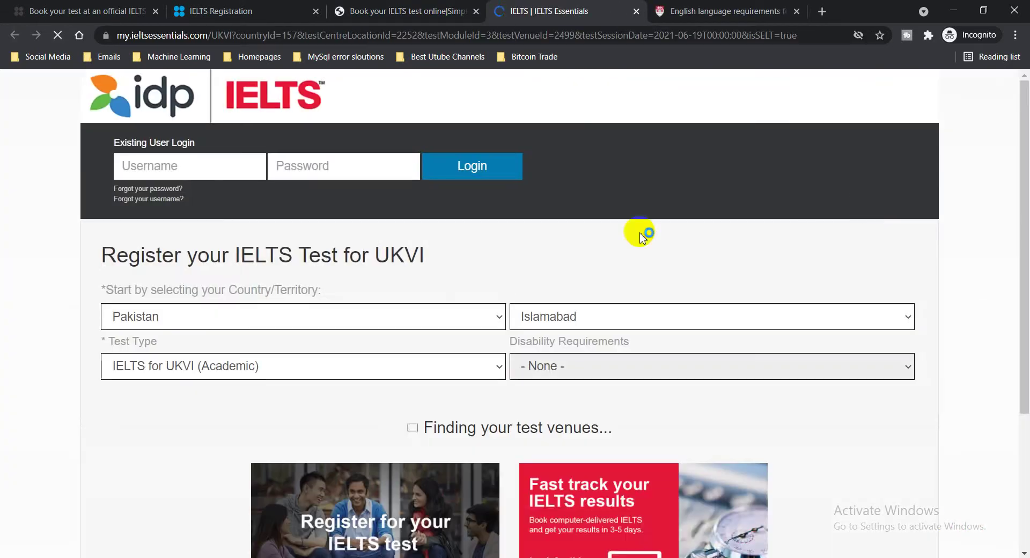
# Step: Review the test type, the test date calendar and the selected session summary on the IELTS for UKVI registration page
pyautogui.scroll(-2, 64, 294)
pyautogui.scroll(-8, 438, 211)
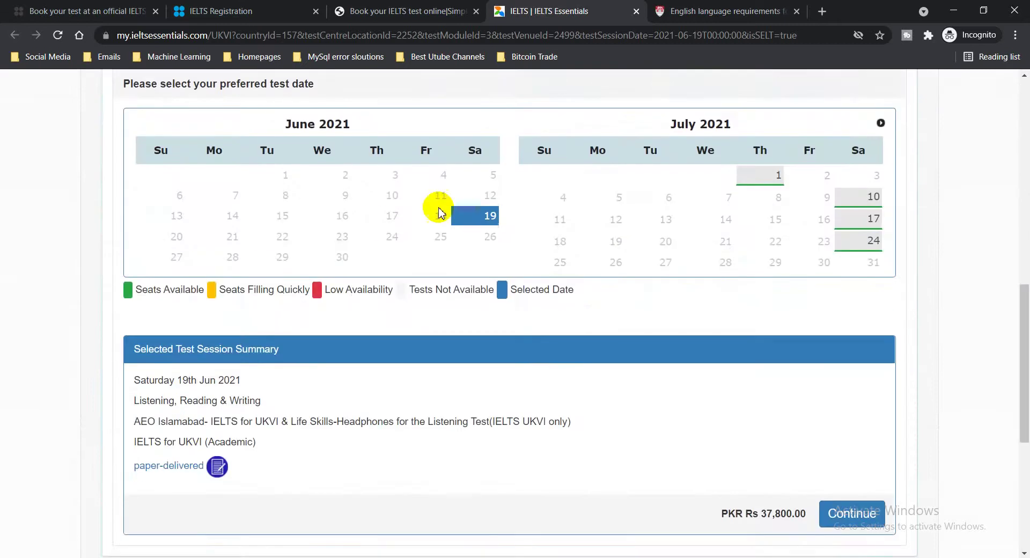
pyautogui.scroll(3, 440, 210)
pyautogui.scroll(3, 635, 173)
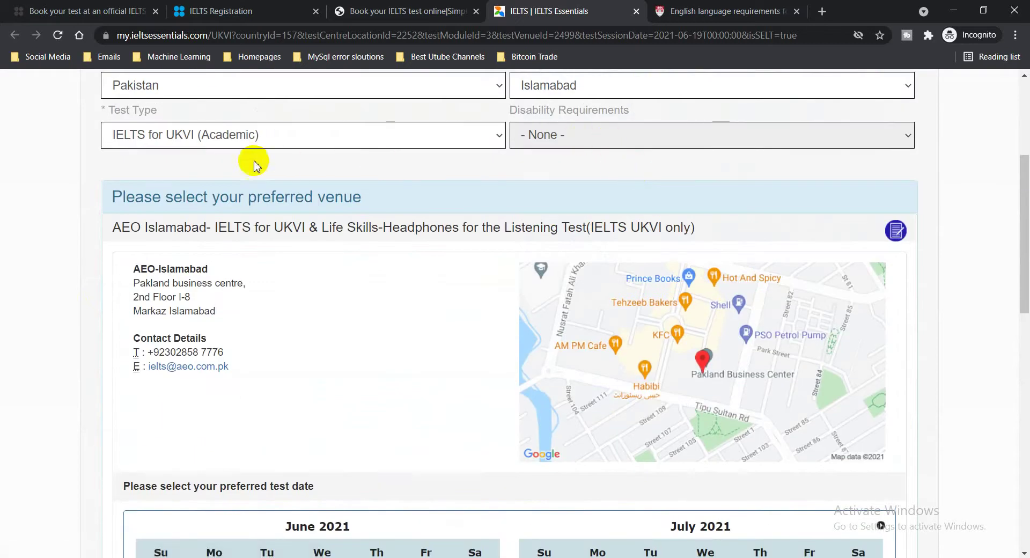
pyautogui.scroll(3, 179, 132)
# Step: Check the AEO-Islamabad venue address by highlighting its lines in the preferred venue section
pyautogui.scroll(-4, 139, 226)
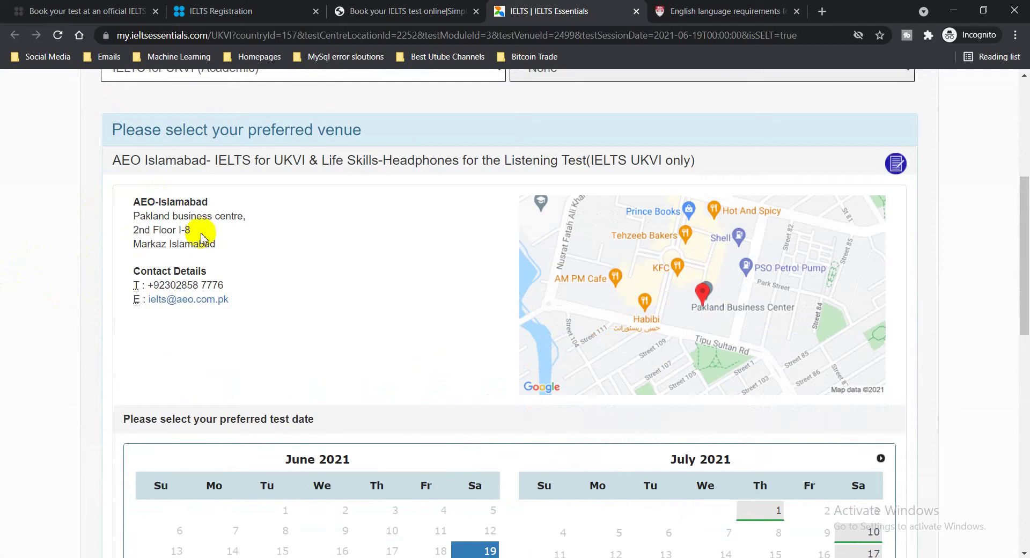
pyautogui.moveTo(132, 218); pyautogui.dragTo(249, 218)
pyautogui.moveTo(151, 244); pyautogui.dragTo(247, 248)
pyautogui.scroll(-3, 247, 247)
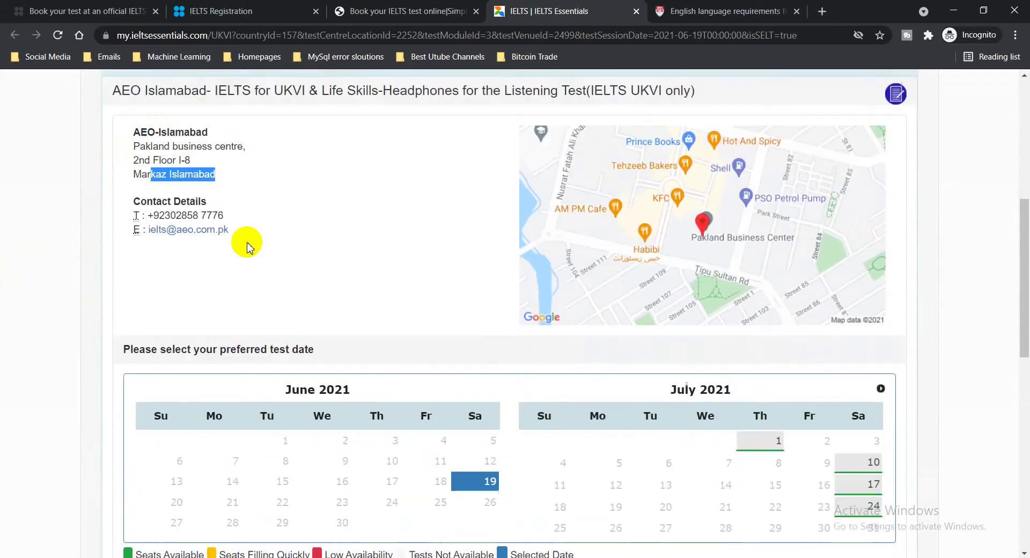
# Step: Compare the IDP test calendar and session summary with the personal details form on the British Council registration page
pyautogui.scroll(-4, 236, 172)
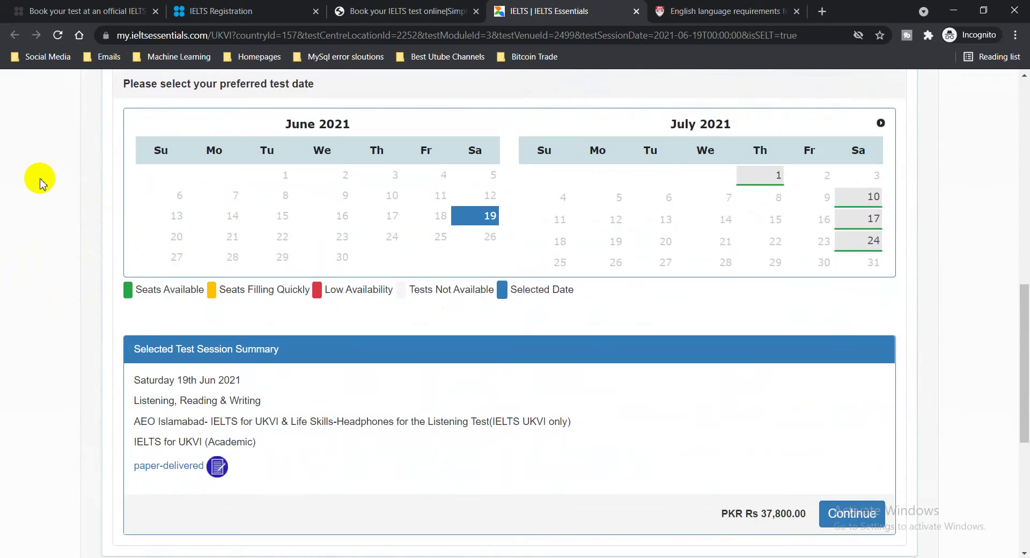
pyautogui.click(193, 11)
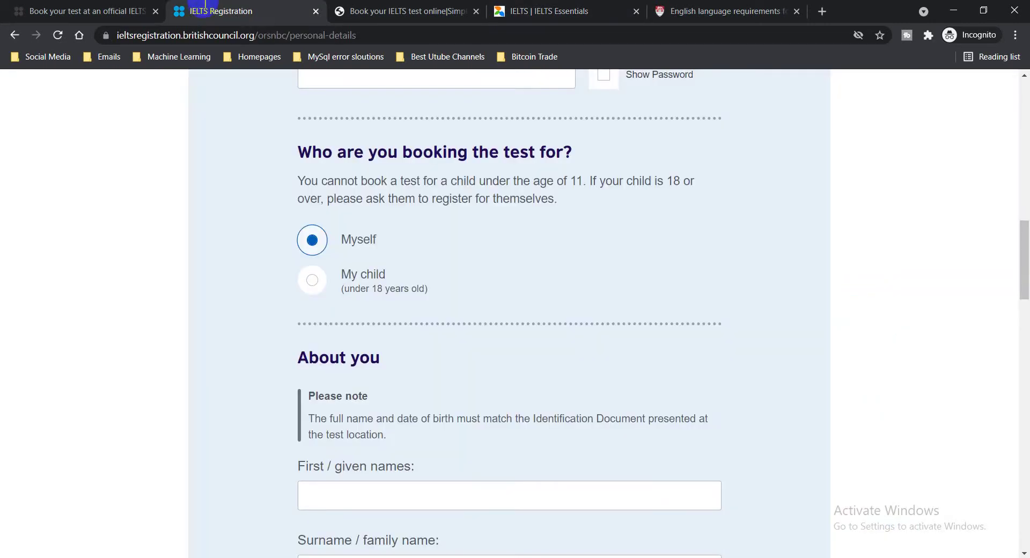
pyautogui.scroll(-6, 237, 300)
pyautogui.scroll(-2, 912, 444)
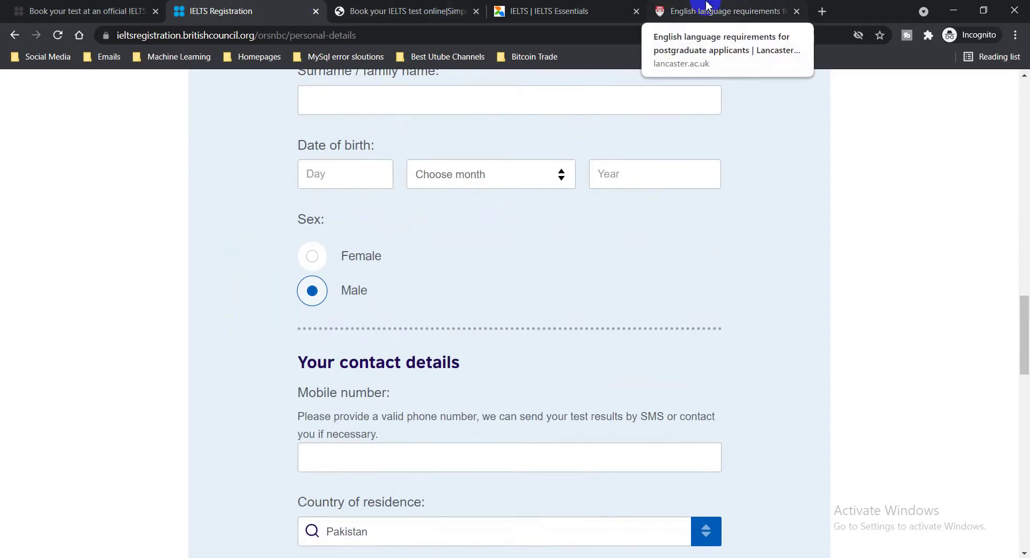
pyautogui.hotkey('ctrl', 'Tab')
pyautogui.hotkey('ctrl', 'Tab')
pyautogui.hotkey('ctrl', 'Tab')
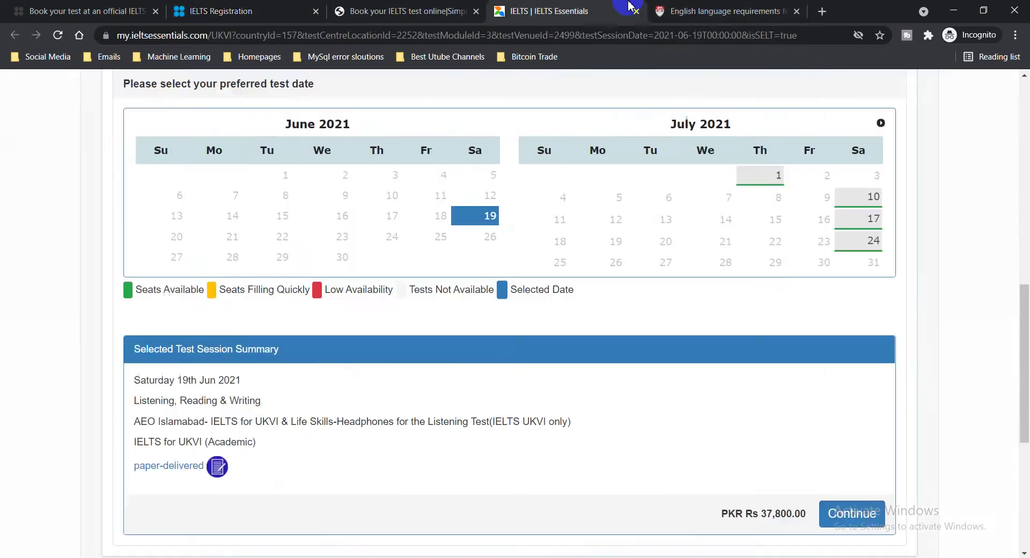
pyautogui.click(547, 7)
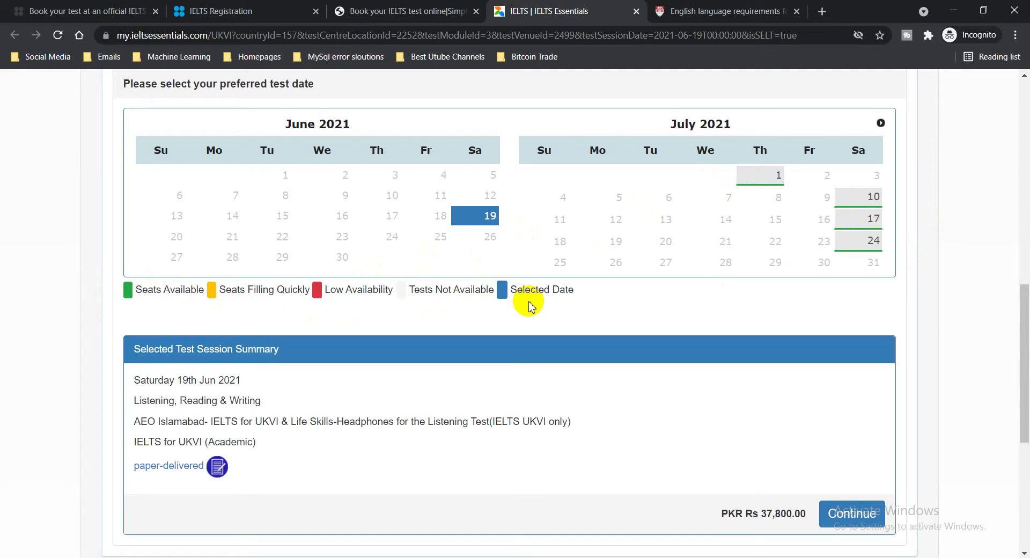
# Step: Try the 1 July and 10 July sessions, and choose Saturday 17 July 2021 as the preferred test date
pyautogui.click(761, 180)
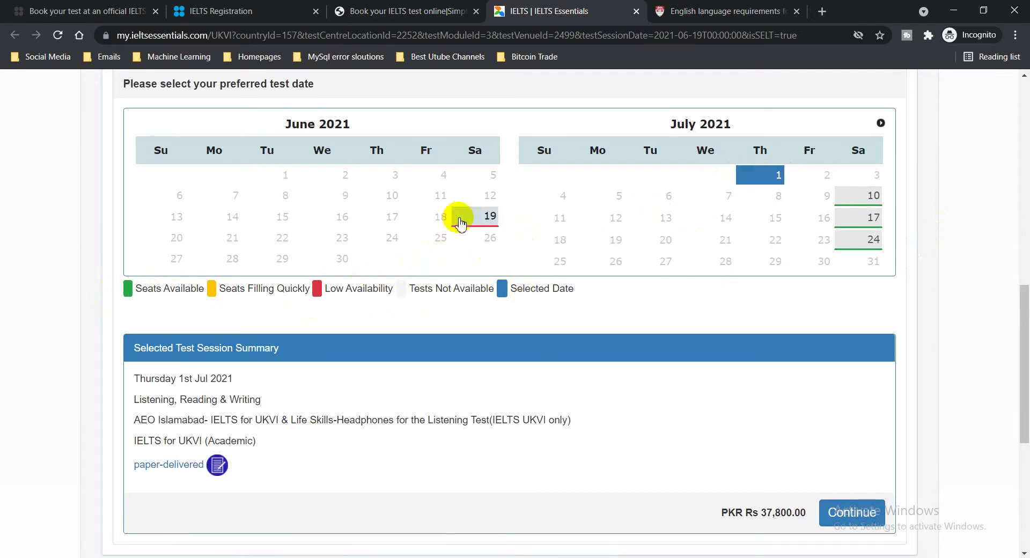
pyautogui.click(865, 199)
pyautogui.click(860, 220)
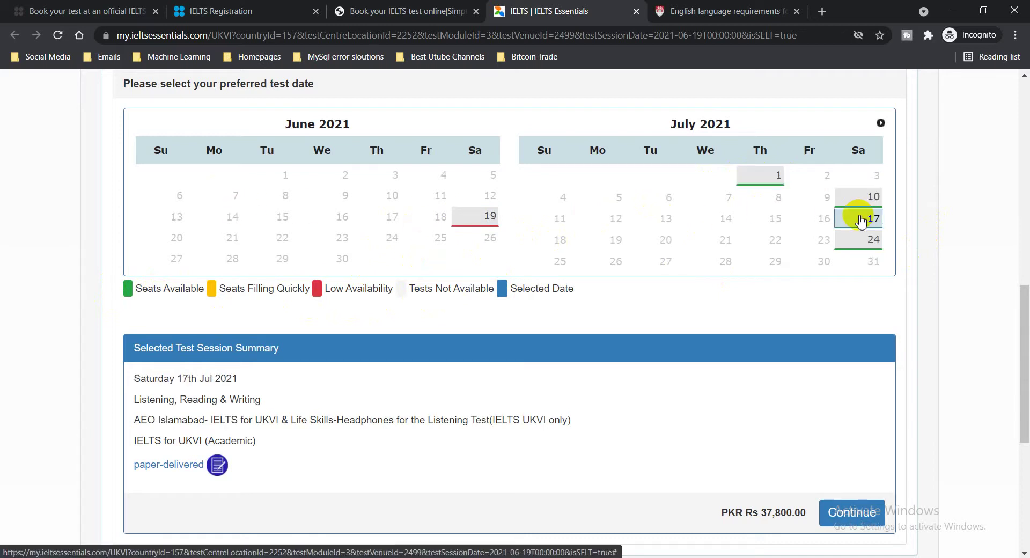
pyautogui.scroll(-2, 845, 278)
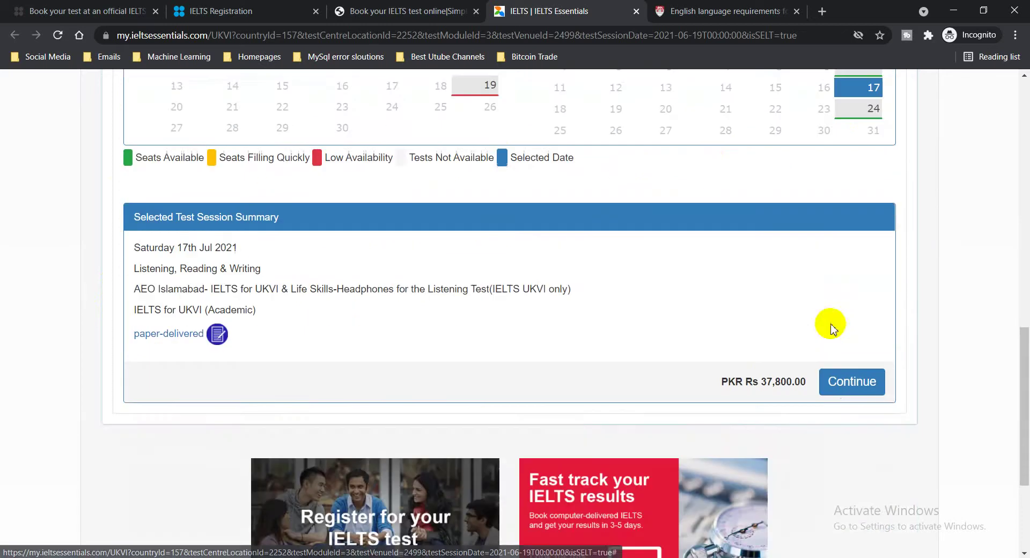
# Step: Highlight the IDP session fee, and check the British Council fee table and Lancaster's list of recognised English language qualifications
pyautogui.doubleClick(761, 378)
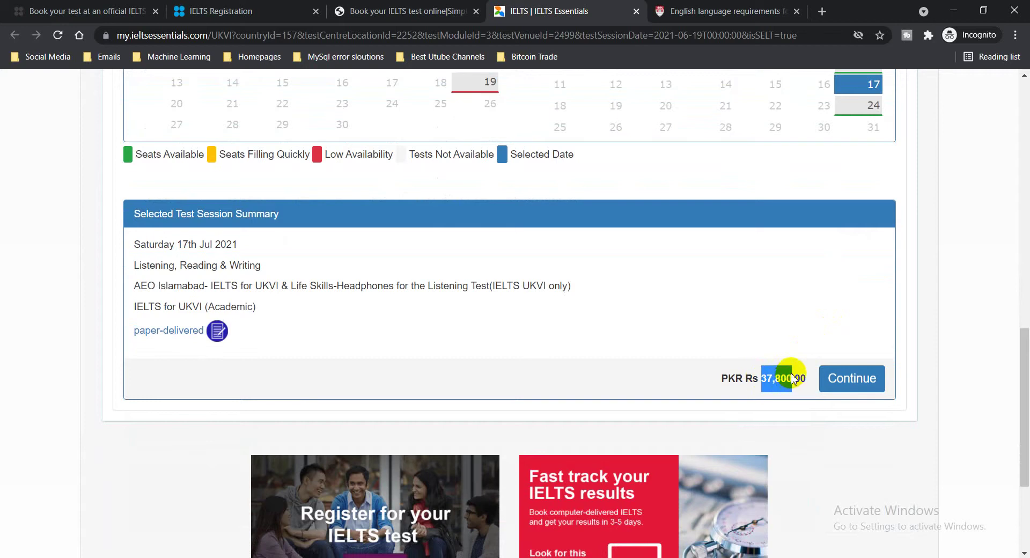
pyautogui.click(295, 6)
pyautogui.scroll(9, 136, 239)
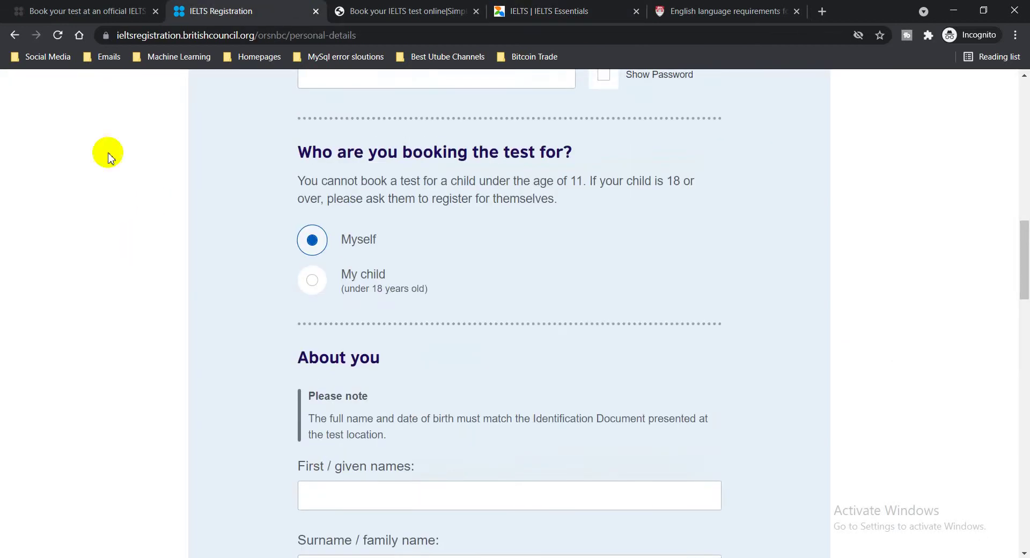
pyautogui.click(68, 5)
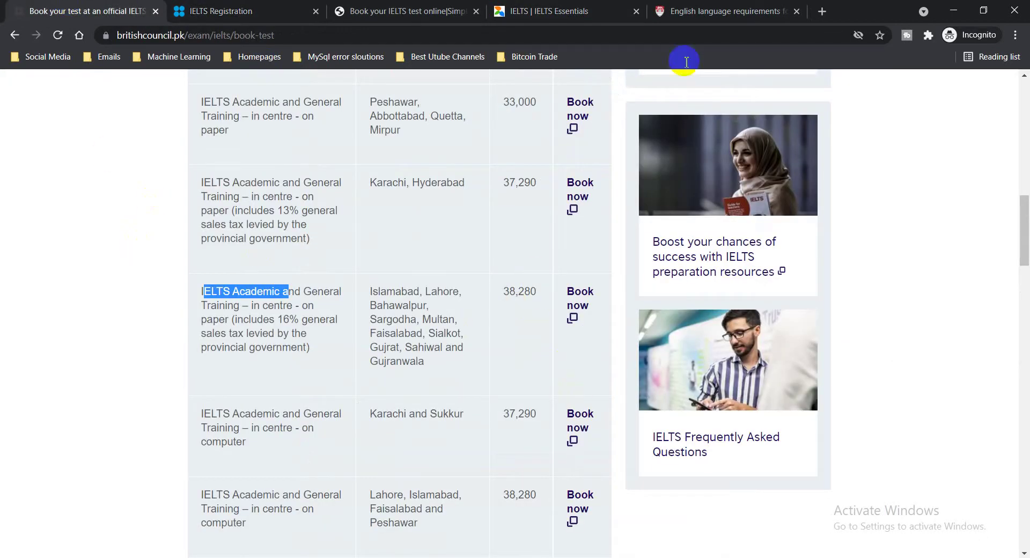
pyautogui.click(716, 6)
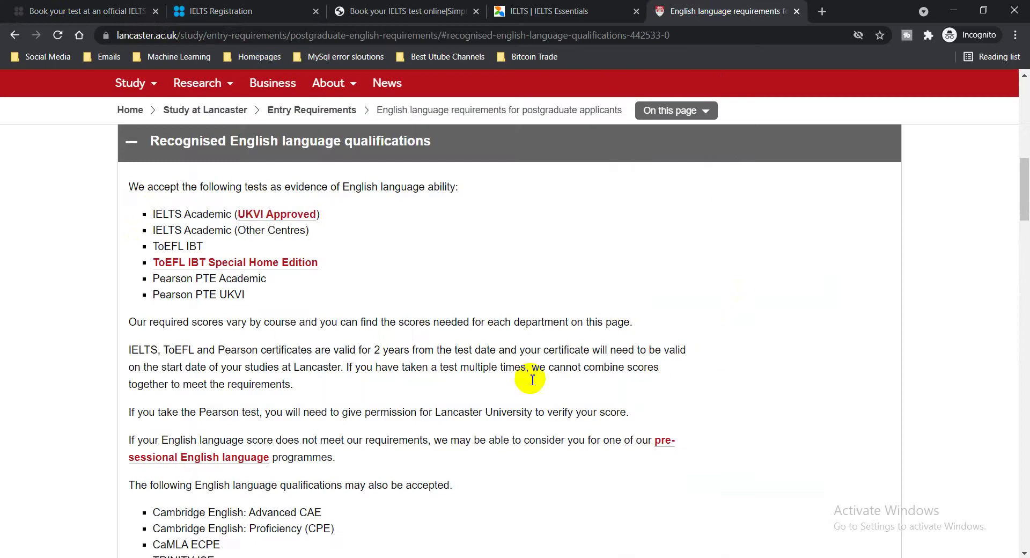
pyautogui.scroll(-1, 405, 353)
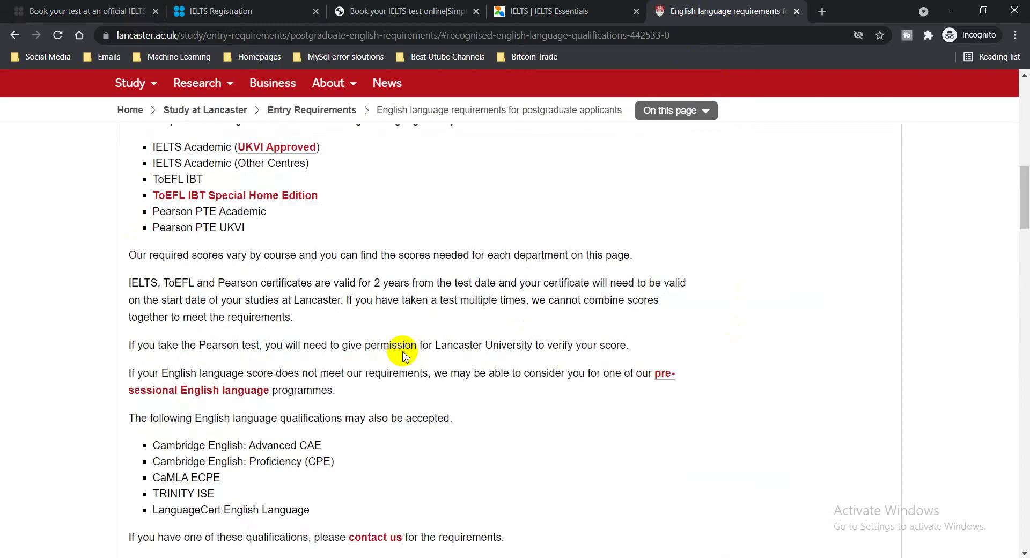
pyautogui.scroll(1, 405, 356)
# Step: Return to the selected IDP session and continue the booking as a new user
pyautogui.click(559, 8)
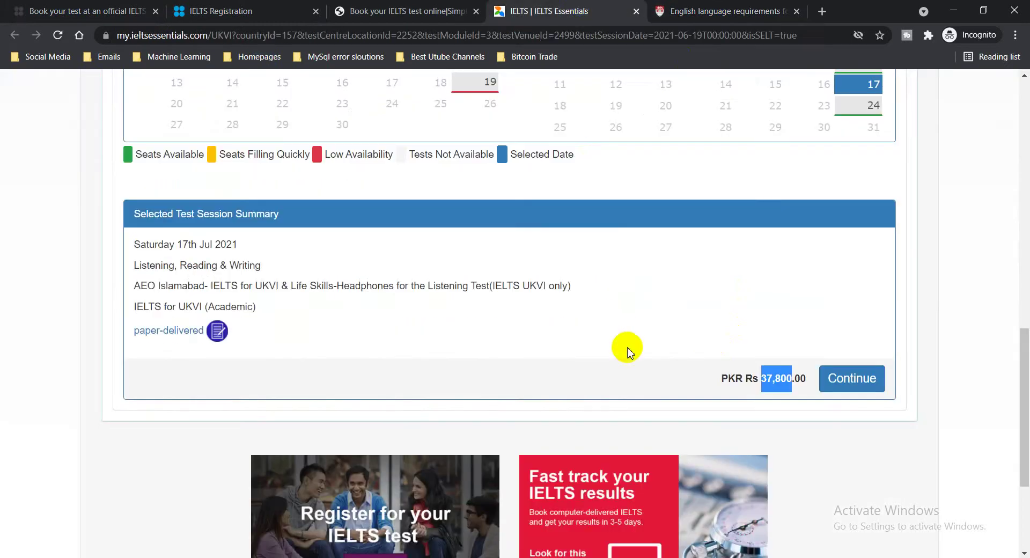
pyautogui.scroll(3, 627, 350)
pyautogui.scroll(-6, 661, 340)
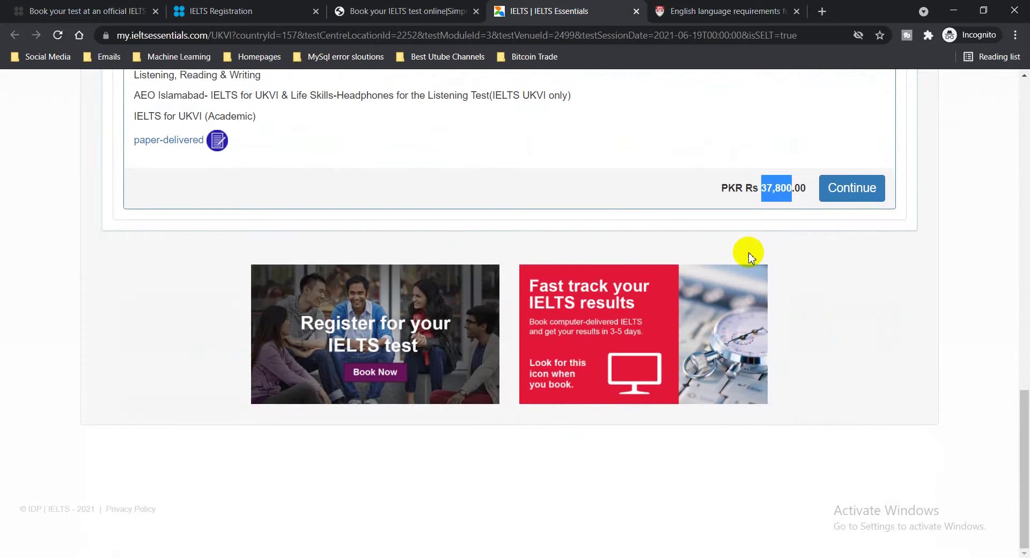
pyautogui.click(854, 191)
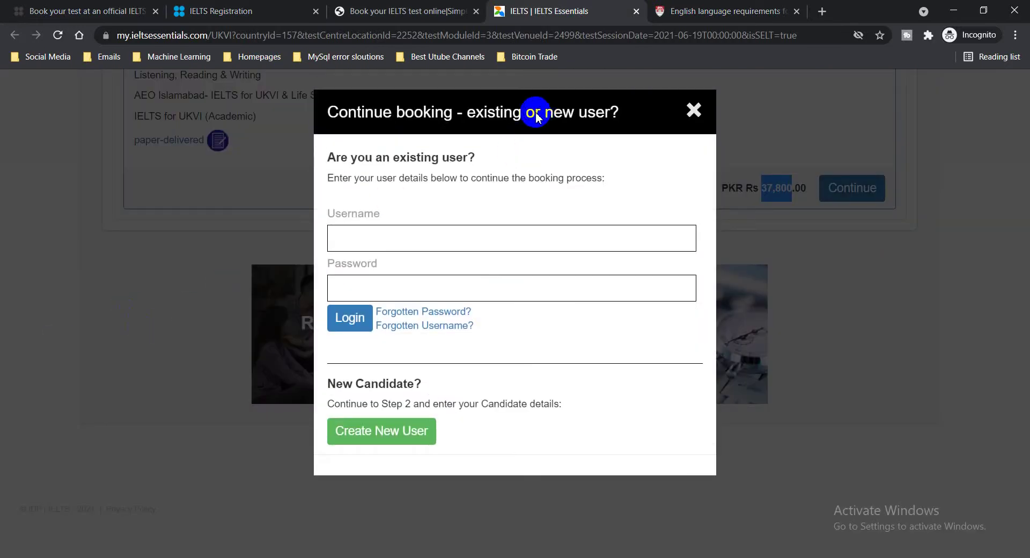
pyautogui.click(403, 432)
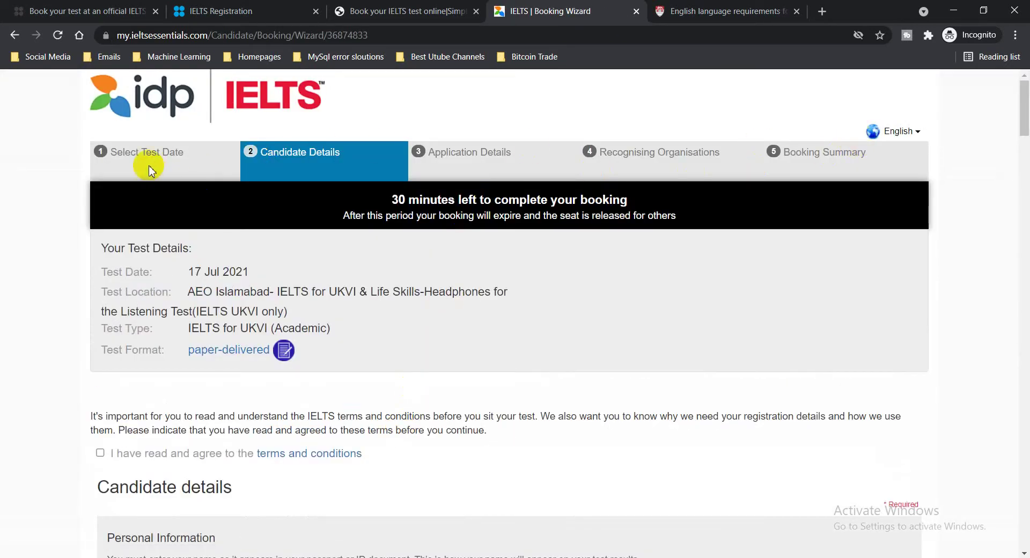
# Step: Place the IDP booking wizard's browser tab beside the British Council registration tab, and highlight the booking's test date and test type
pyautogui.click(185, 11)
pyautogui.click(437, 12)
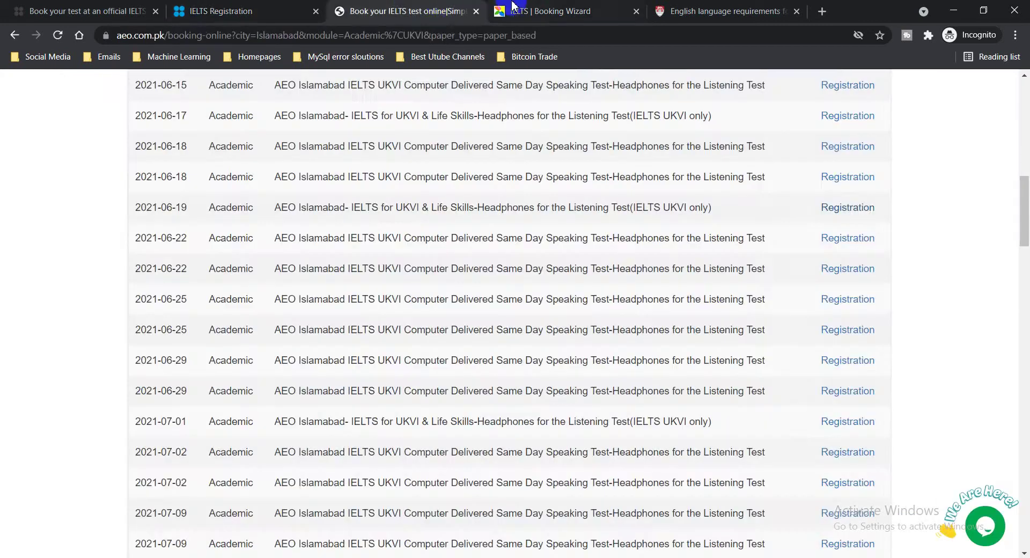
pyautogui.moveTo(512, 6); pyautogui.dragTo(403, 28)
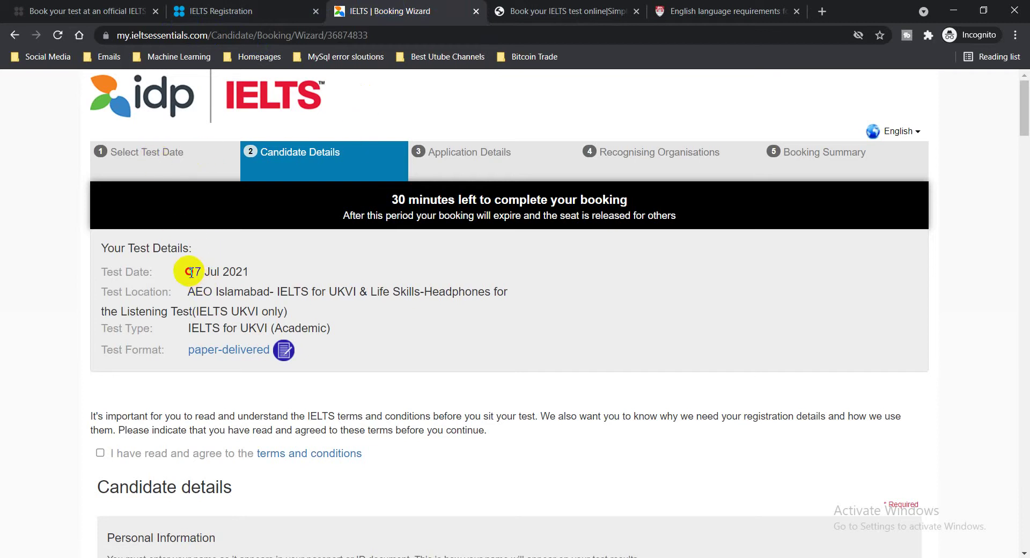
pyautogui.moveTo(189, 271); pyautogui.dragTo(251, 273)
pyautogui.moveTo(199, 327); pyautogui.dragTo(315, 326)
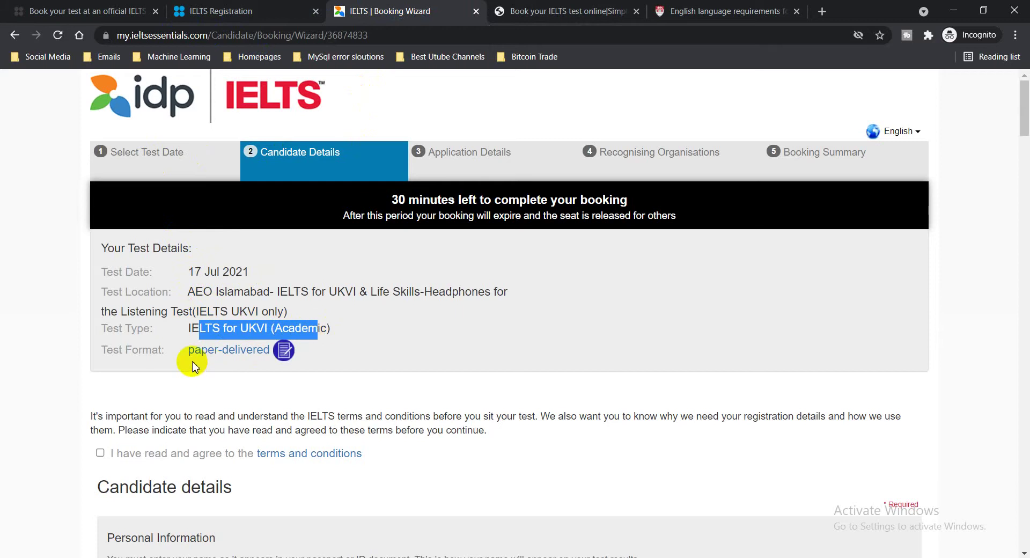
# Step: Set the candidate's title to Mr in the personal information and check the given names field without filling it in
pyautogui.scroll(-3, 268, 375)
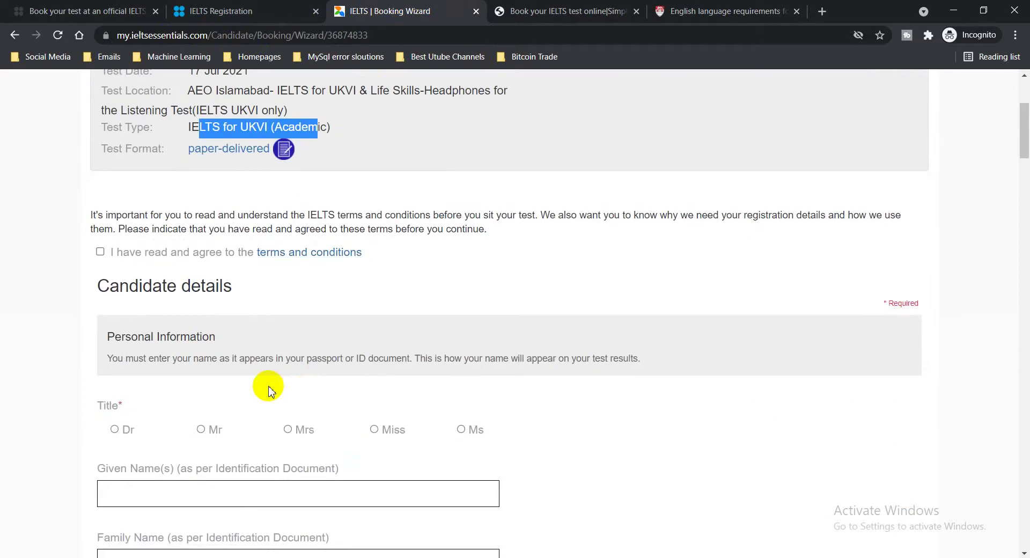
pyautogui.scroll(-3, 193, 412)
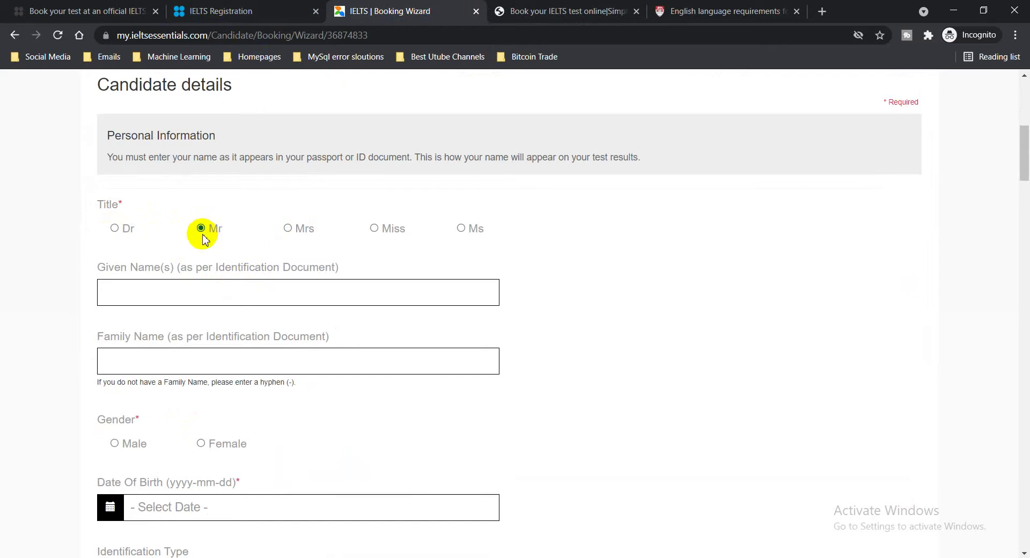
pyautogui.click(248, 293)
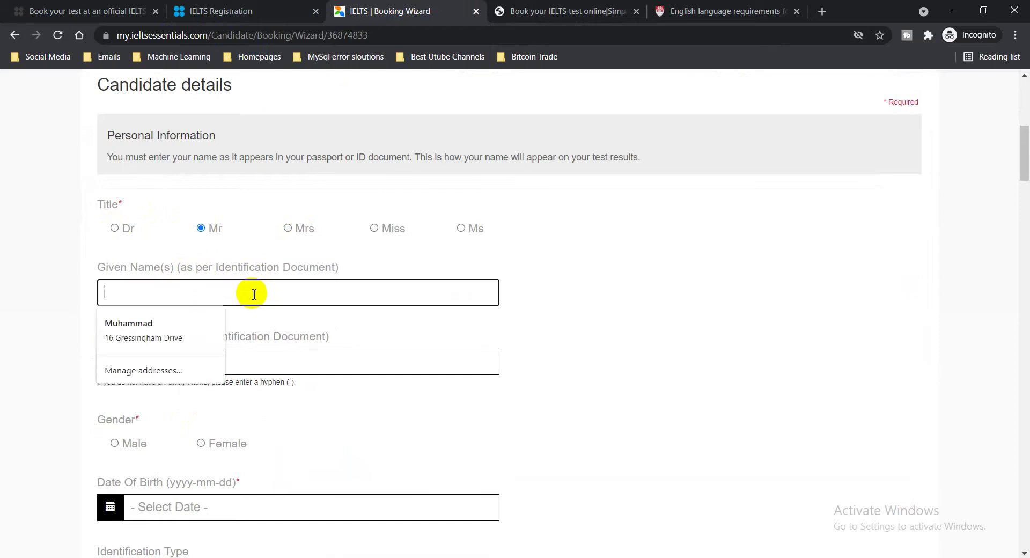
pyautogui.click(845, 289)
# Step: Review the remaining identity fields and the available identification types, leaving Passport selected and the identification number blank
pyautogui.scroll(-5, 452, 352)
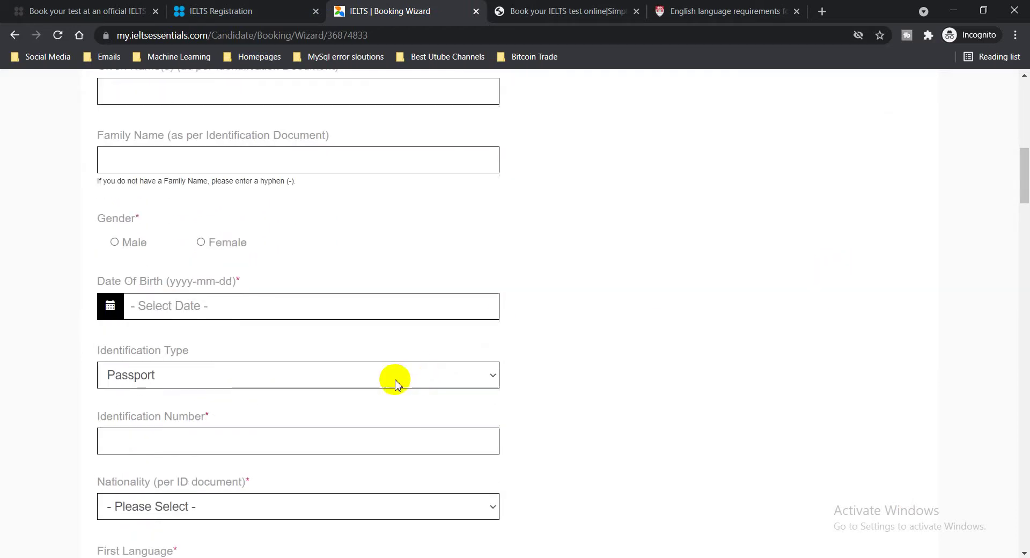
pyautogui.scroll(-3, 241, 413)
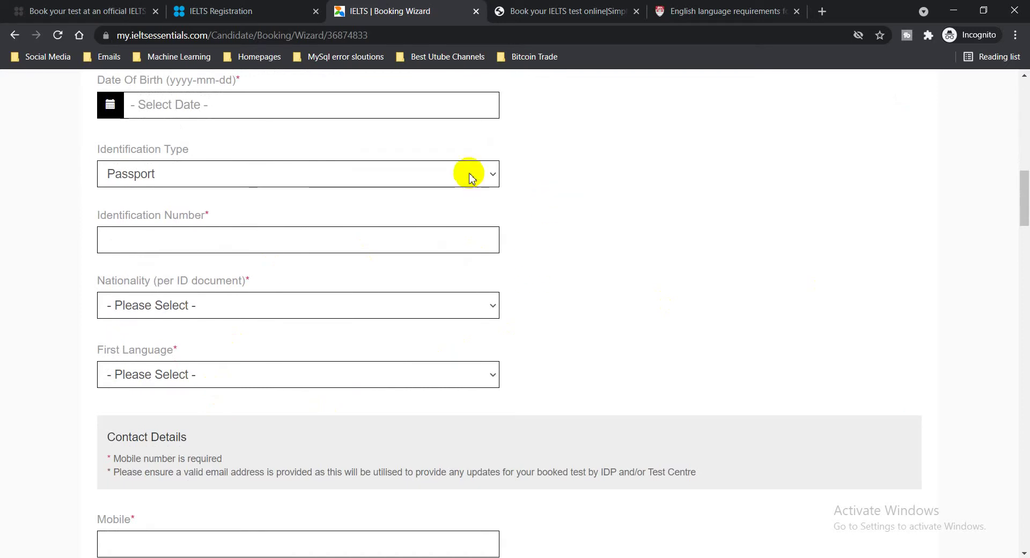
pyautogui.click(402, 175)
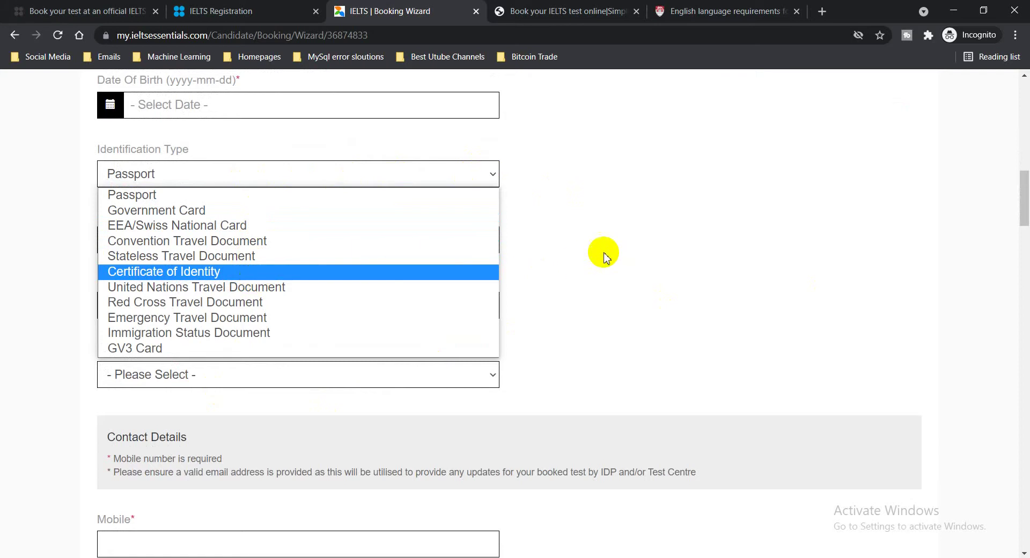
pyautogui.click(613, 243)
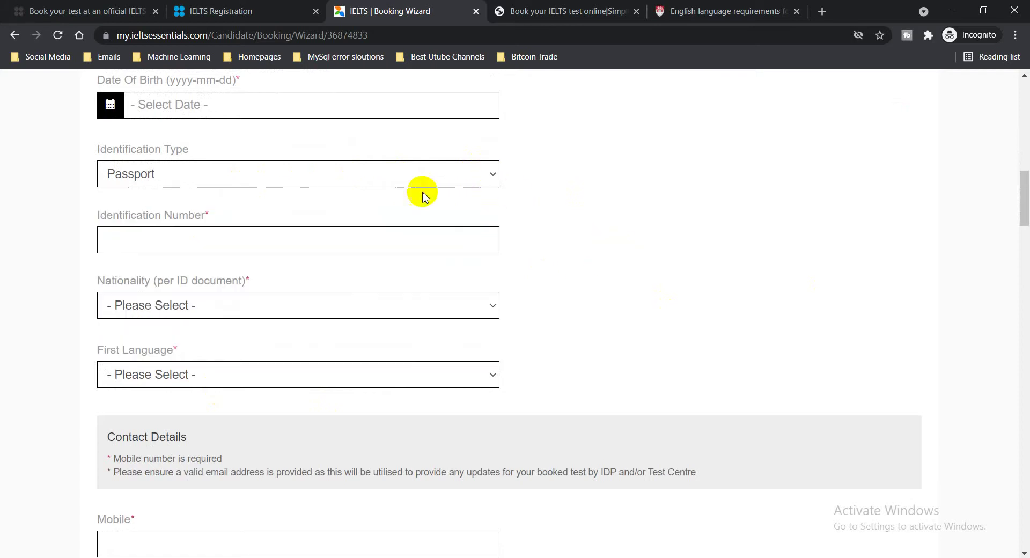
pyautogui.click(290, 237)
pyautogui.click(661, 224)
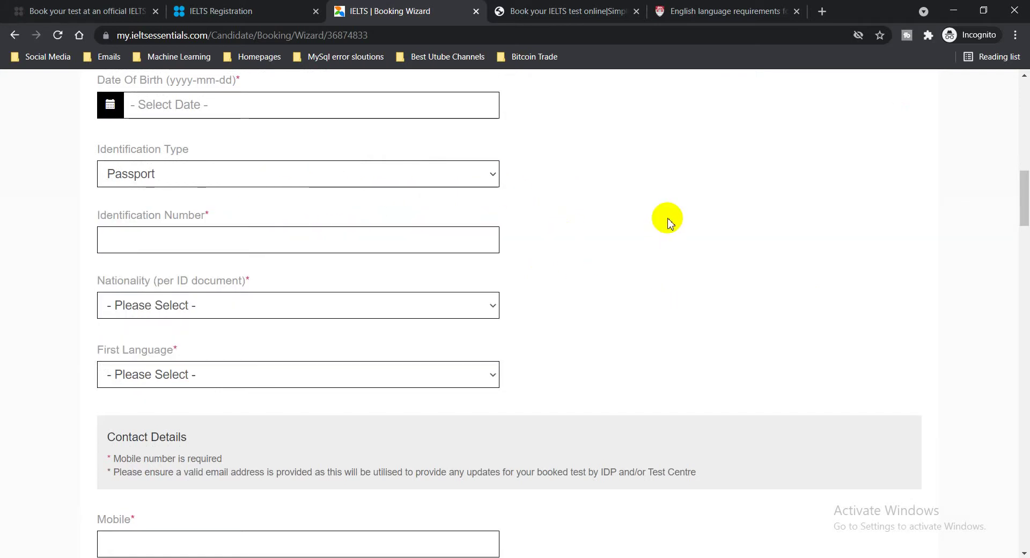
# Step: Set the candidate's nationality to Pakistan
pyautogui.scroll(-1, 668, 221)
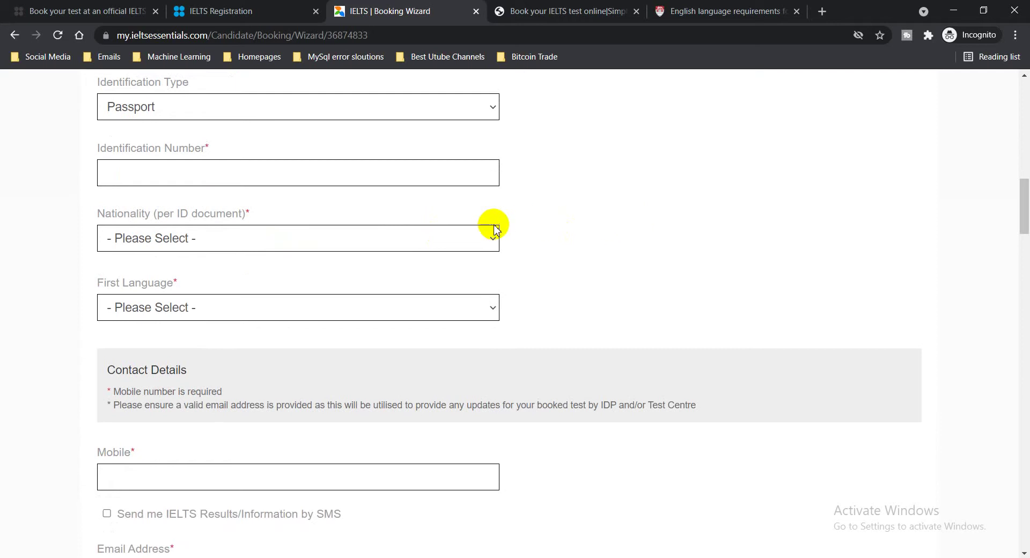
pyautogui.click(468, 242)
pyautogui.press('p')
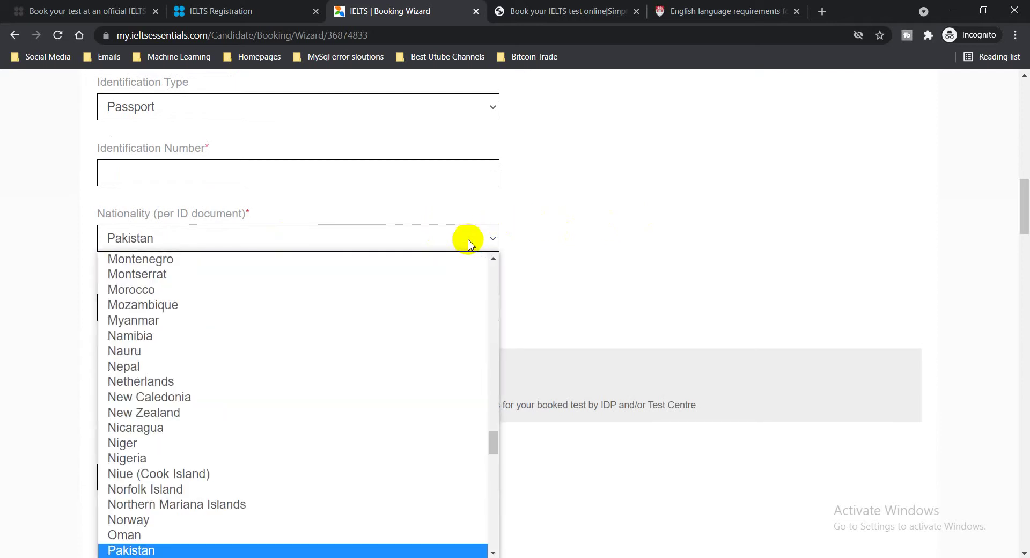
pyautogui.press('Return')
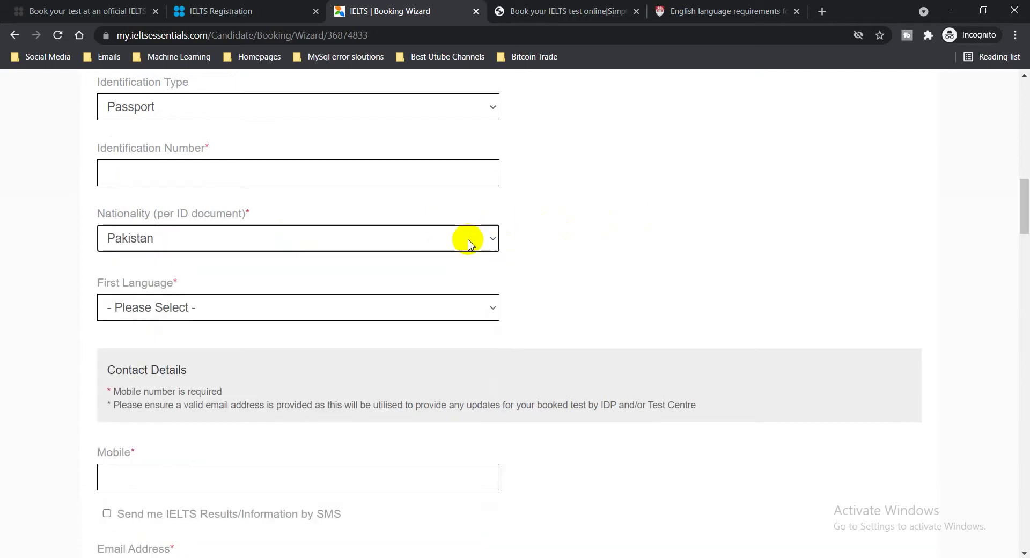
# Step: Set the candidate's first language to Urdu
pyautogui.click(373, 308)
pyautogui.press('u')
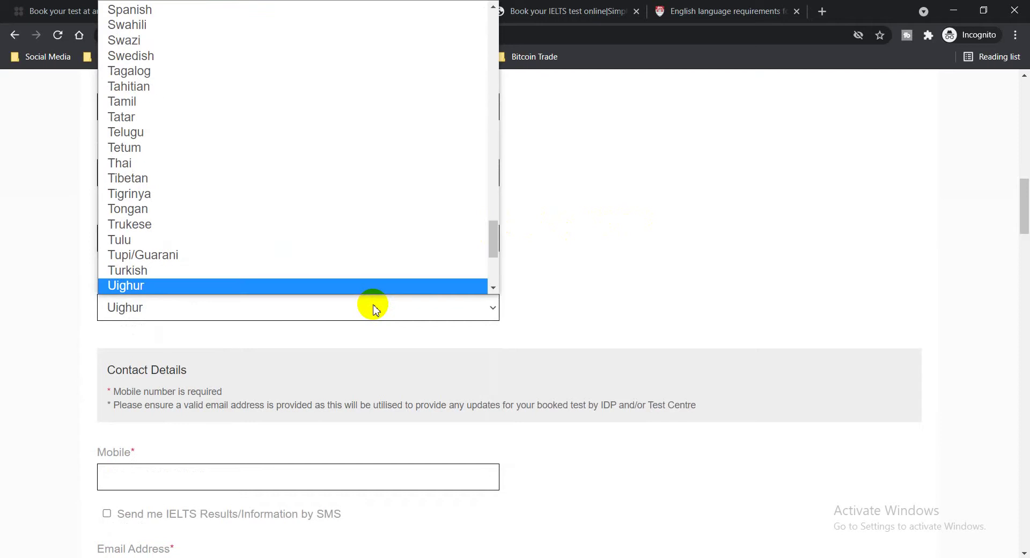
pyautogui.press('u')
pyautogui.press('u')
pyautogui.press('u')
pyautogui.press('u')
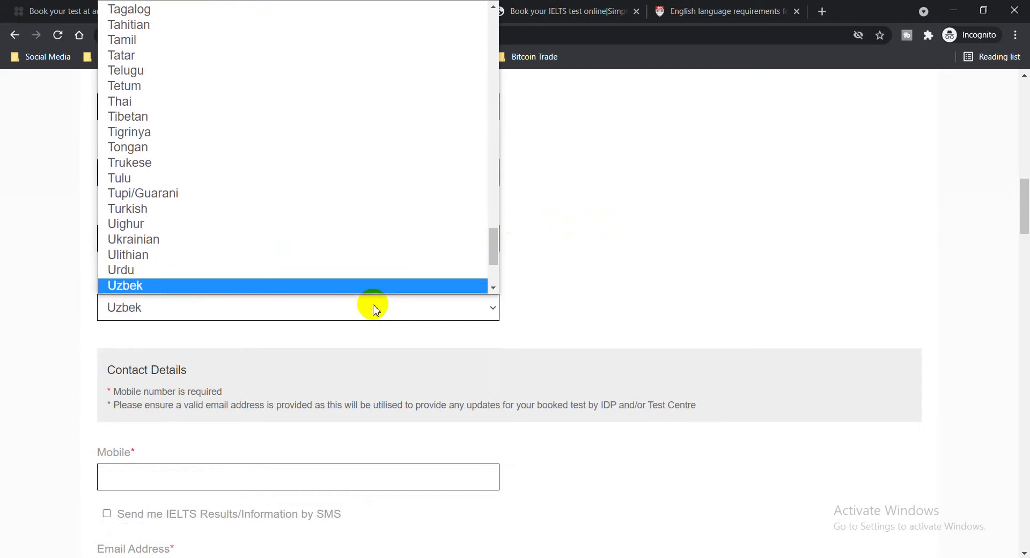
pyautogui.press('Up')
pyautogui.press('Return')
# Step: Opt in to receiving IELTS results and information by SMS in the contact details
pyautogui.scroll(-5, 375, 305)
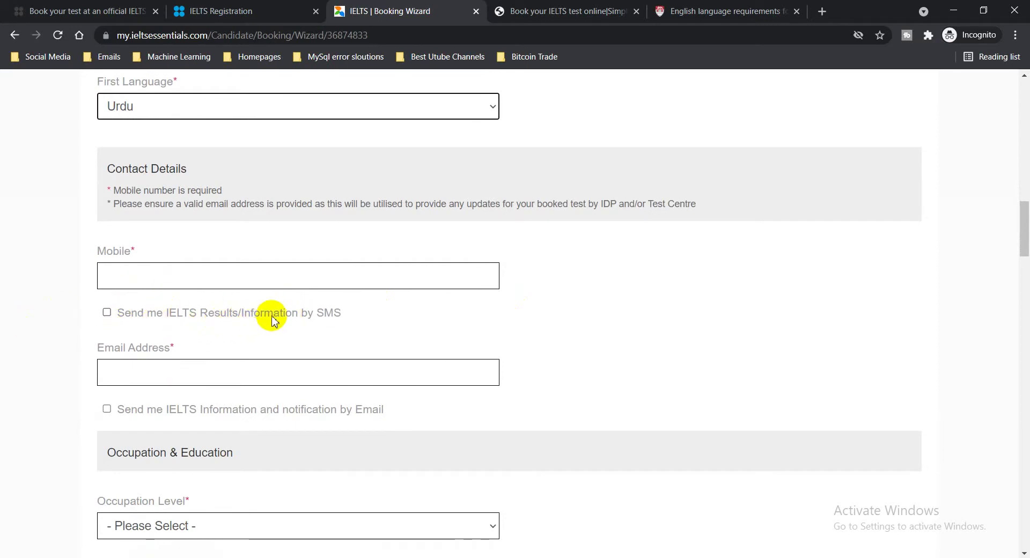
pyautogui.click(106, 312)
pyautogui.scroll(-2, 92, 317)
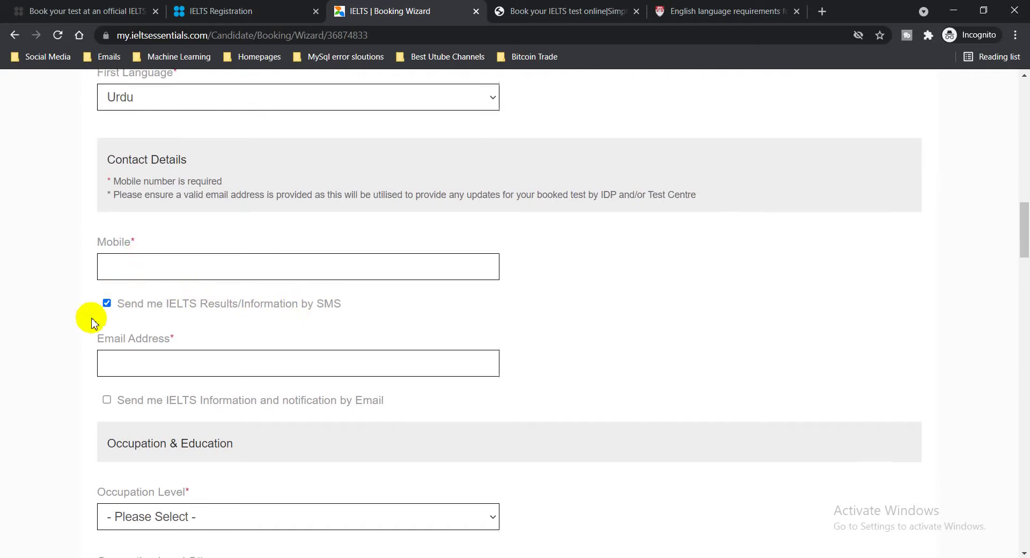
# Step: Opt in to receiving IELTS information and notifications by email, and set the occupation level to Student
pyautogui.click(106, 280)
pyautogui.scroll(-2, 41, 299)
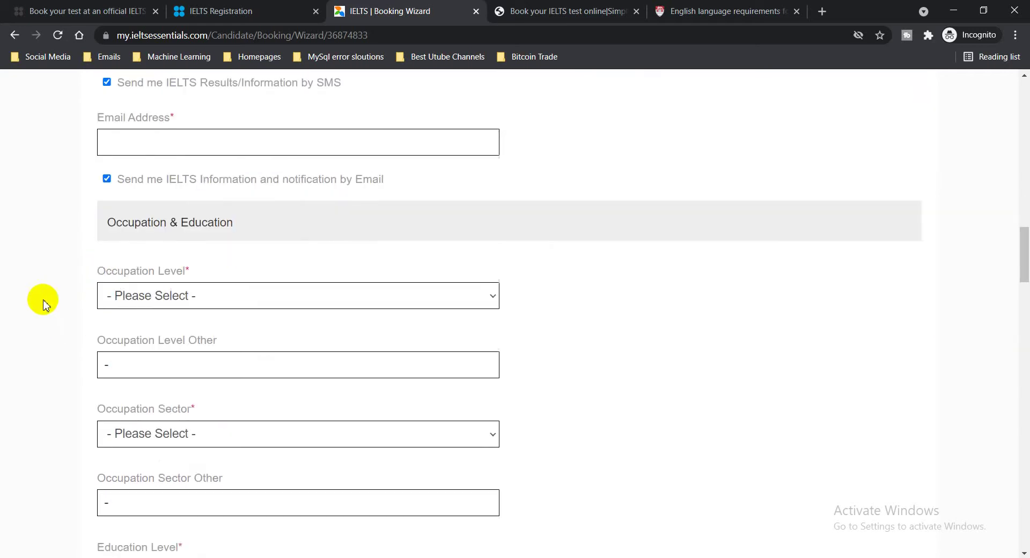
pyautogui.click(134, 263)
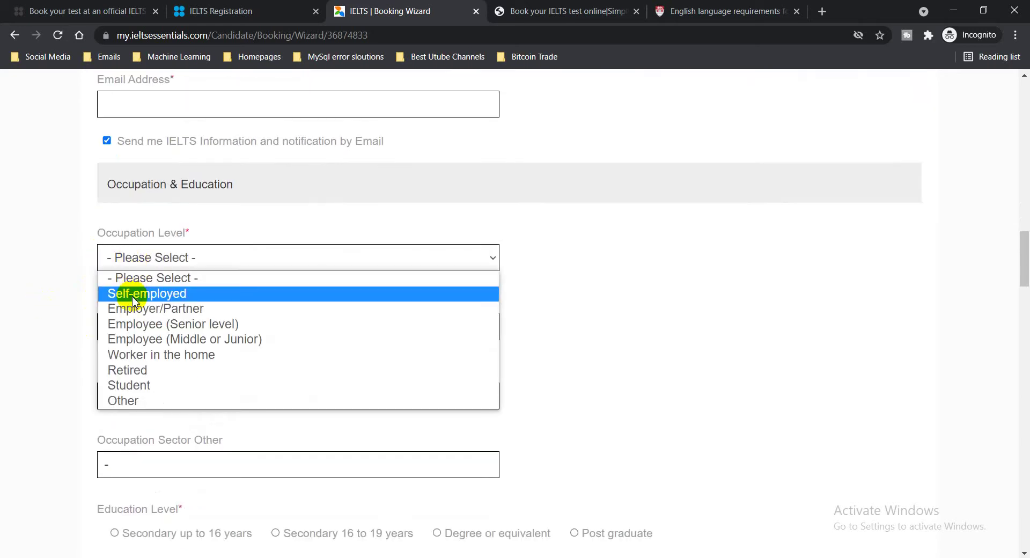
pyautogui.click(132, 385)
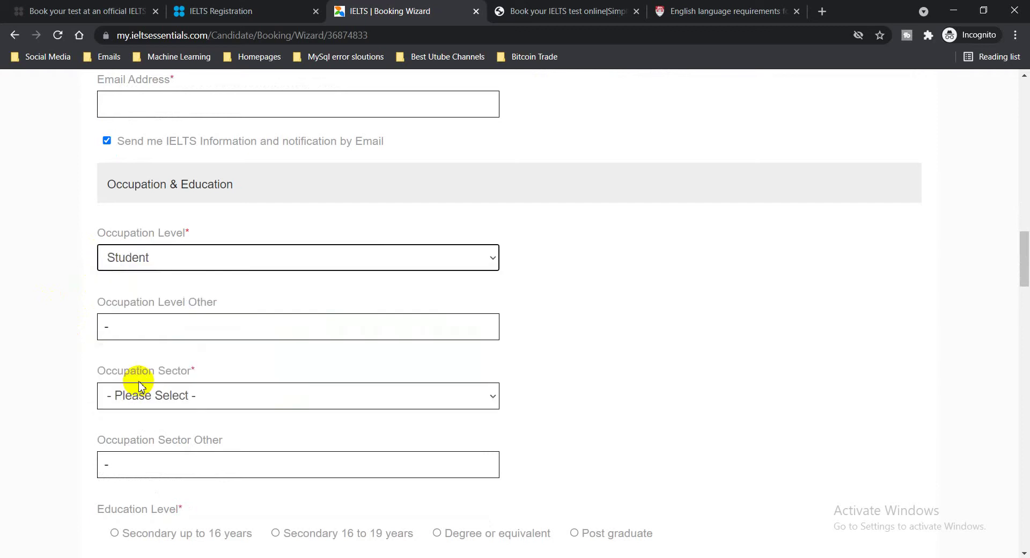
# Step: Set the candidate's education level to Degree or equivalent
pyautogui.scroll(-3, 536, 282)
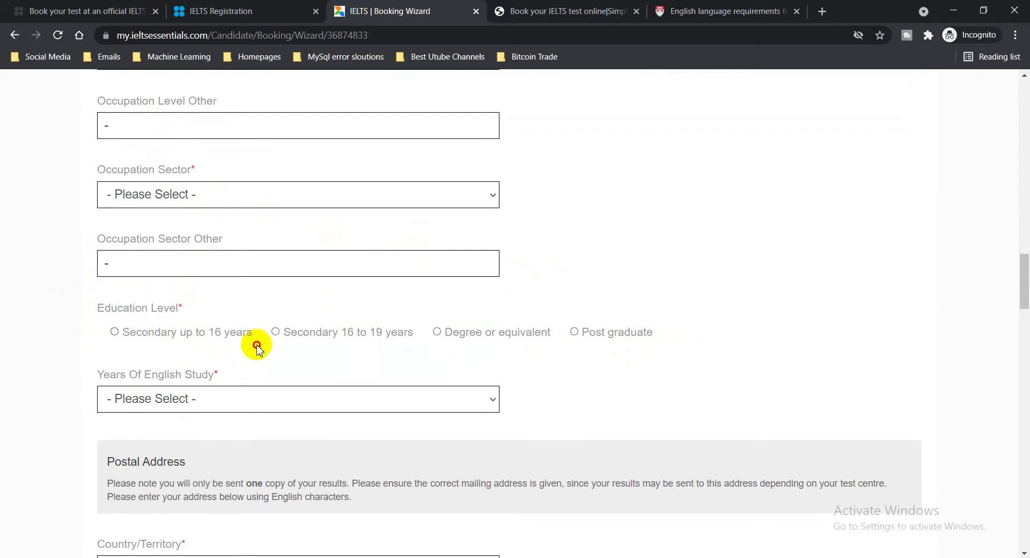
pyautogui.moveTo(267, 334); pyautogui.dragTo(650, 327)
pyautogui.click(503, 344)
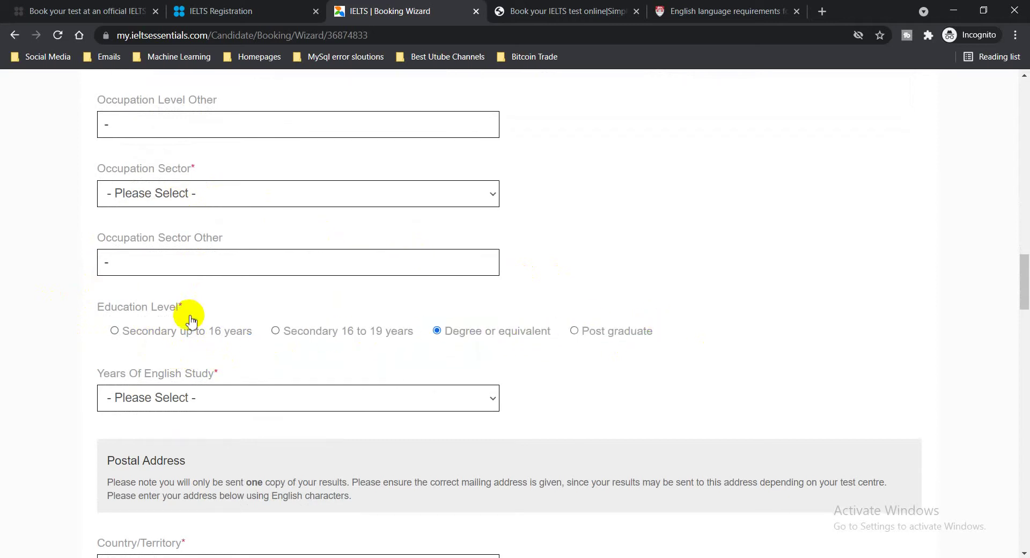
# Step: Review the years of English study, postal address and user information fields in the rest of the candidate details form
pyautogui.scroll(-3, 187, 319)
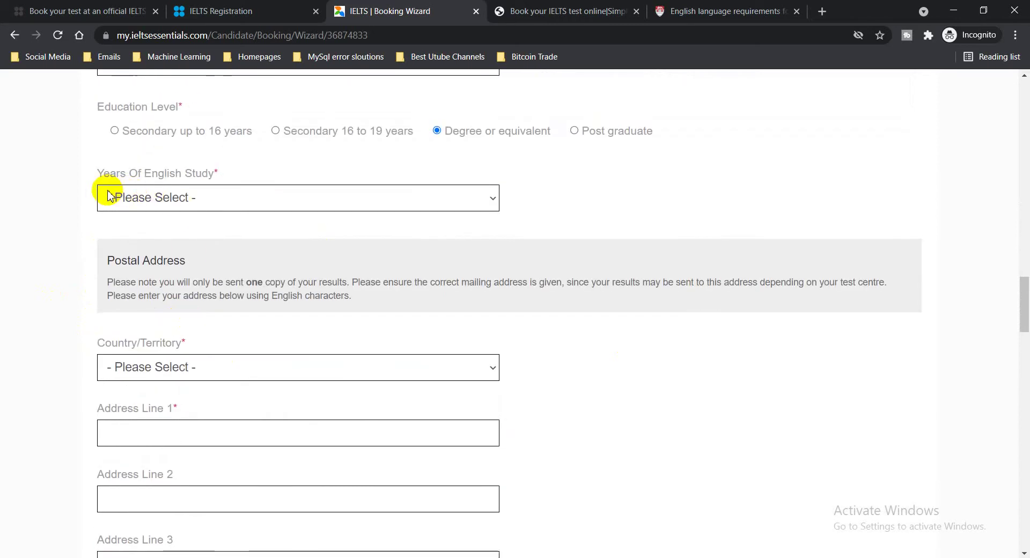
pyautogui.scroll(-1, 116, 339)
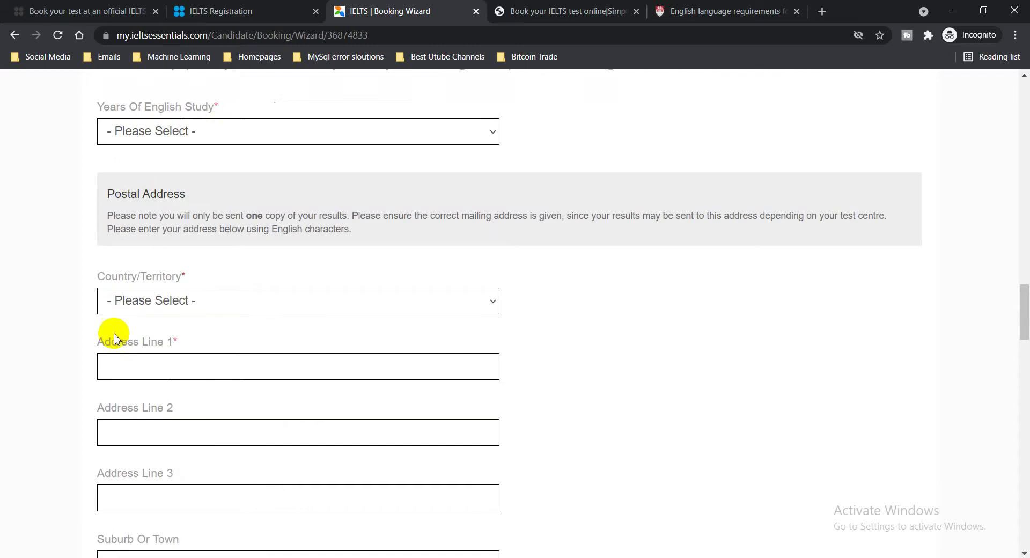
pyautogui.scroll(-2, 115, 337)
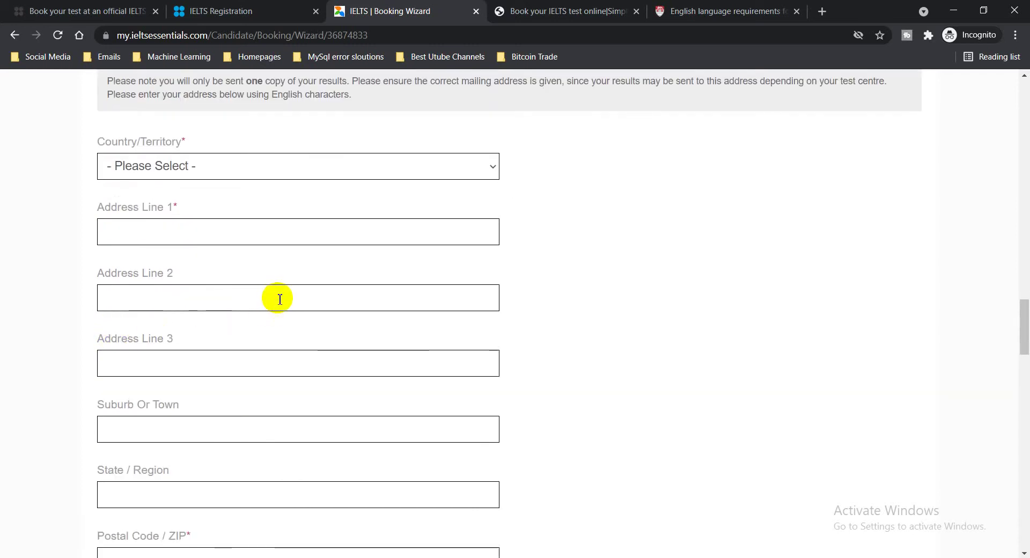
pyautogui.scroll(-3, 279, 298)
pyautogui.scroll(6, 276, 298)
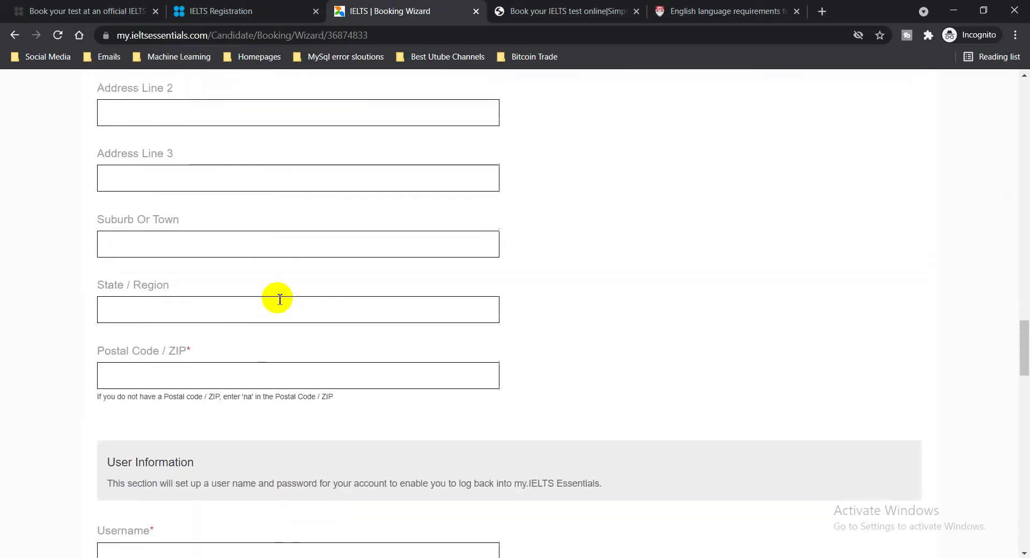
pyautogui.scroll(-6, 203, 437)
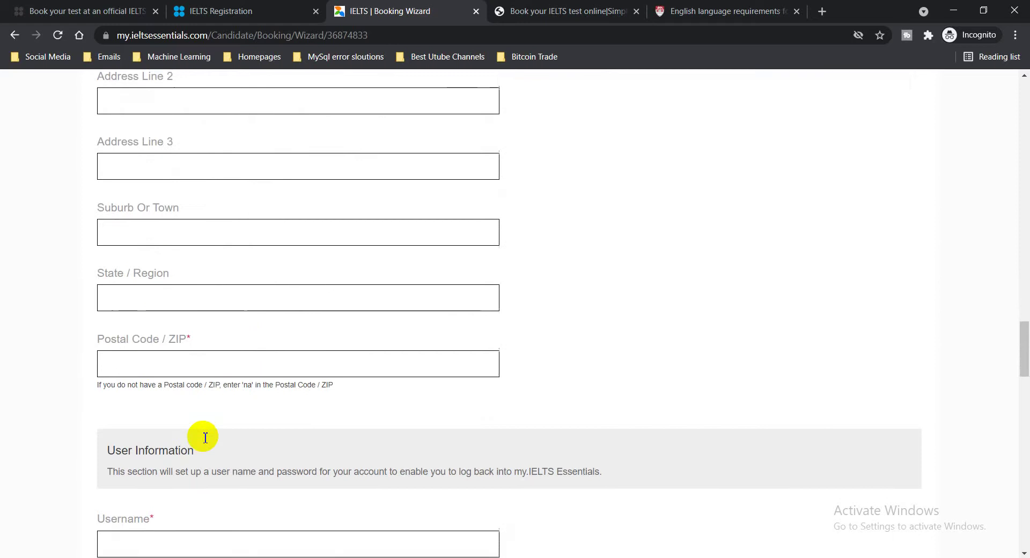
# Step: Return to the start of the booking wizard and review the Application Details, Recognising Organisations and Booking Summary stages
pyautogui.scroll(18, 204, 437)
pyautogui.scroll(15, 203, 440)
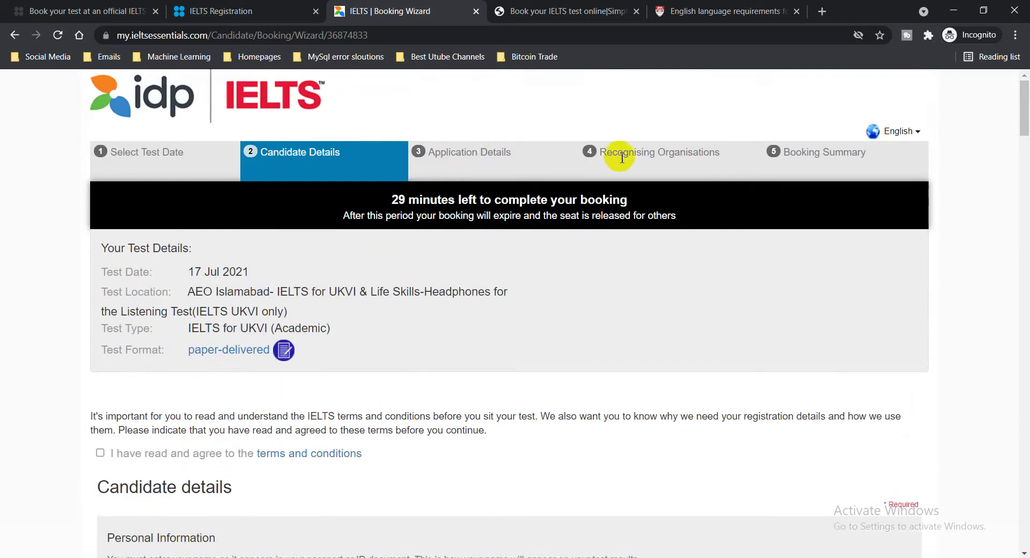
pyautogui.moveTo(618, 154); pyautogui.dragTo(708, 153)
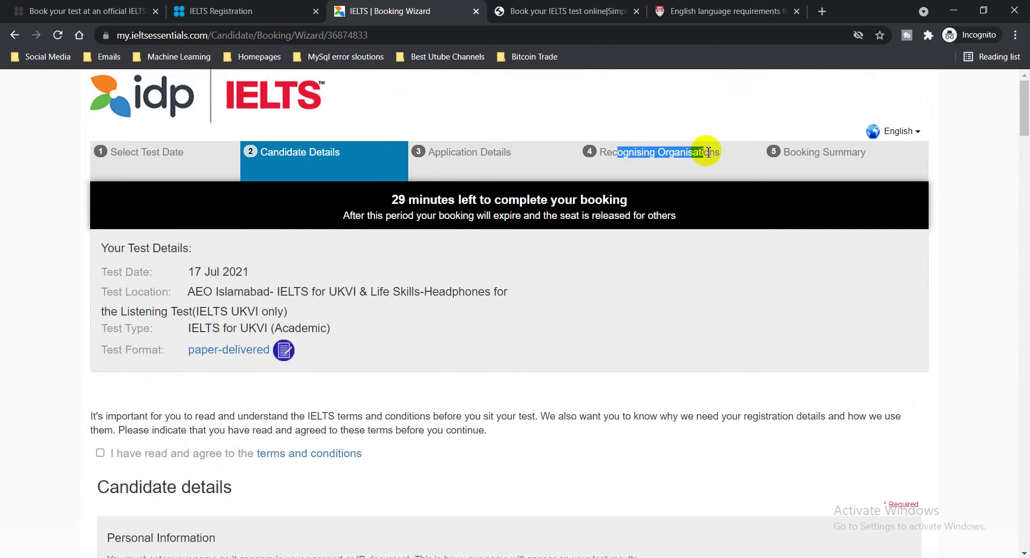
pyautogui.moveTo(511, 152); pyautogui.dragTo(451, 153)
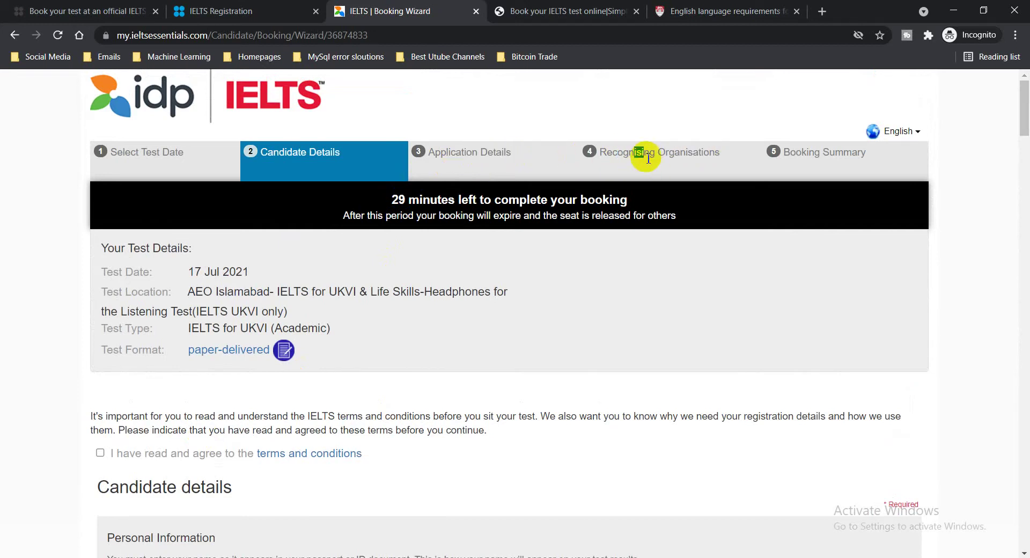
pyautogui.moveTo(830, 154); pyautogui.dragTo(793, 163)
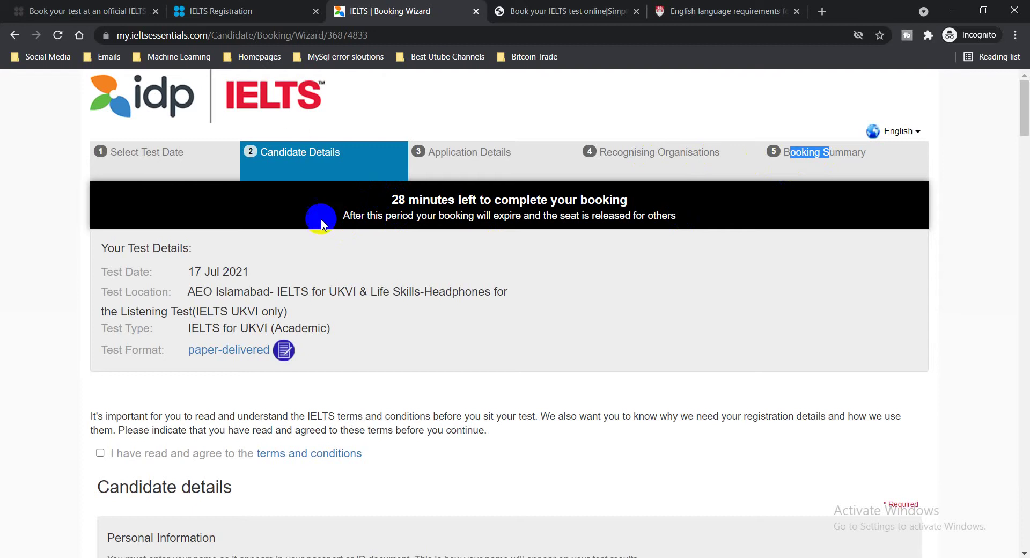
# Step: Review the identification and payment requirements on the British Council registration page, and return to the IDP booking wizard
pyautogui.click(265, 5)
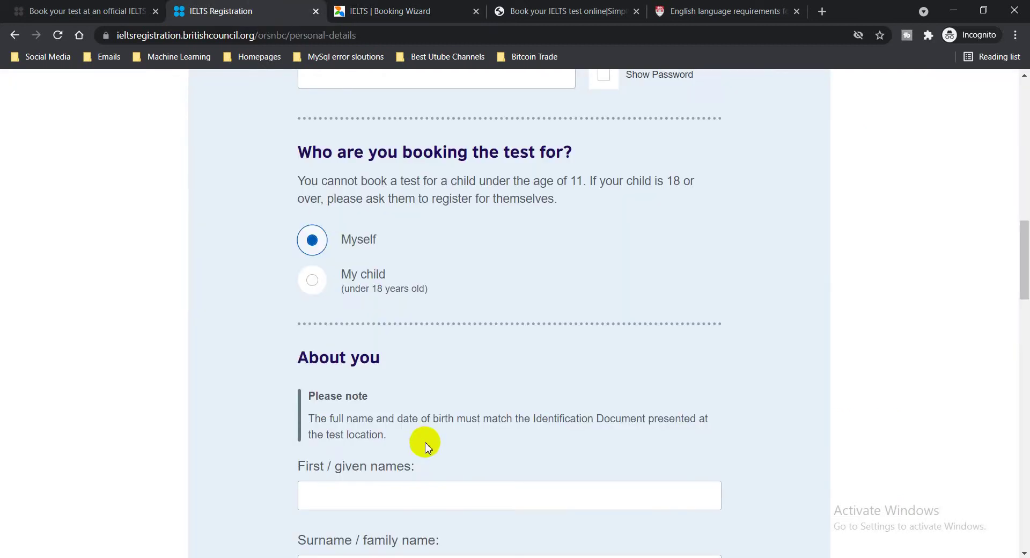
pyautogui.scroll(-1, 662, 268)
pyautogui.scroll(3, 662, 284)
pyautogui.scroll(10, 662, 284)
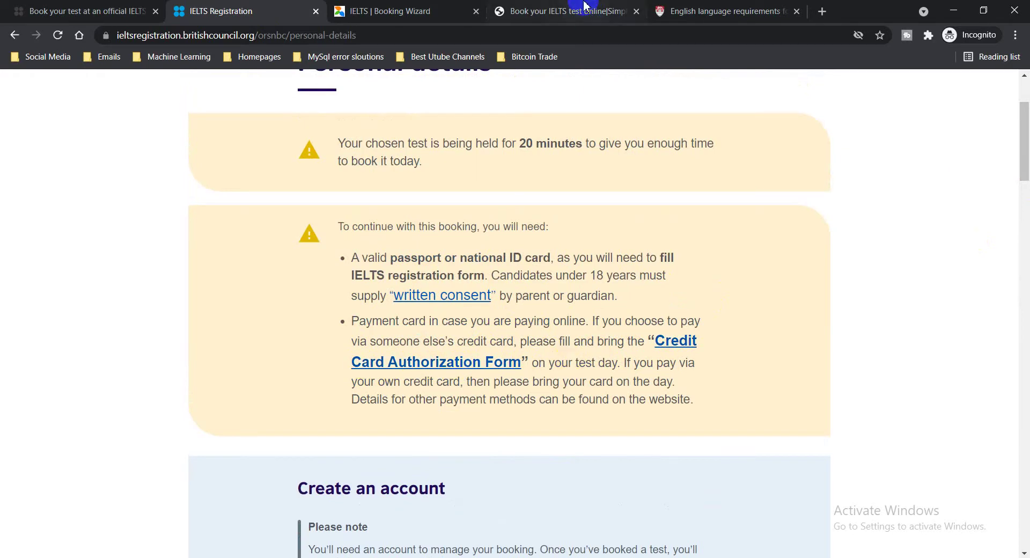
pyautogui.click(424, 9)
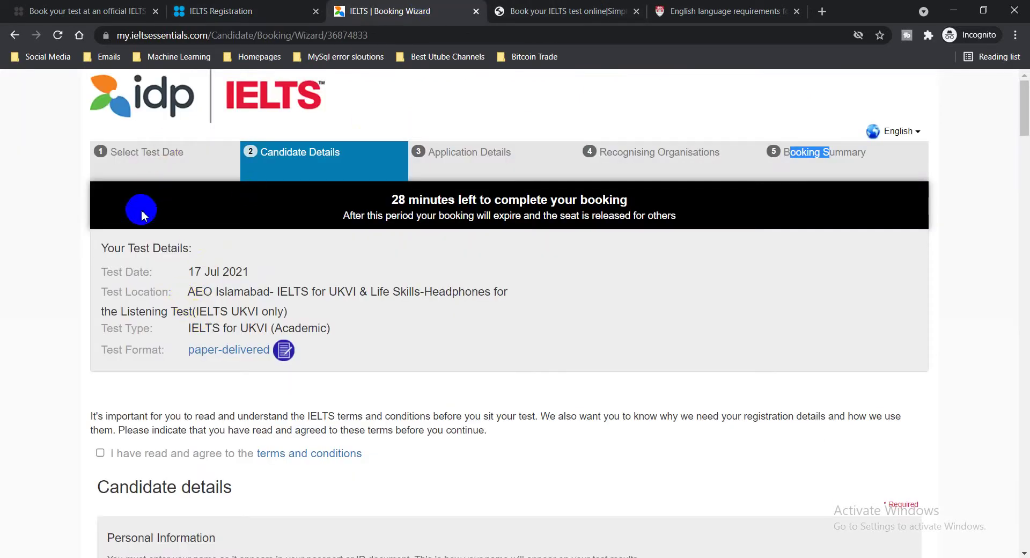
# Step: Go back to AEO's online booking form and resubmit the search for Islamabad, IELTS for UKVI Academic, Paper Based
pyautogui.click(568, 10)
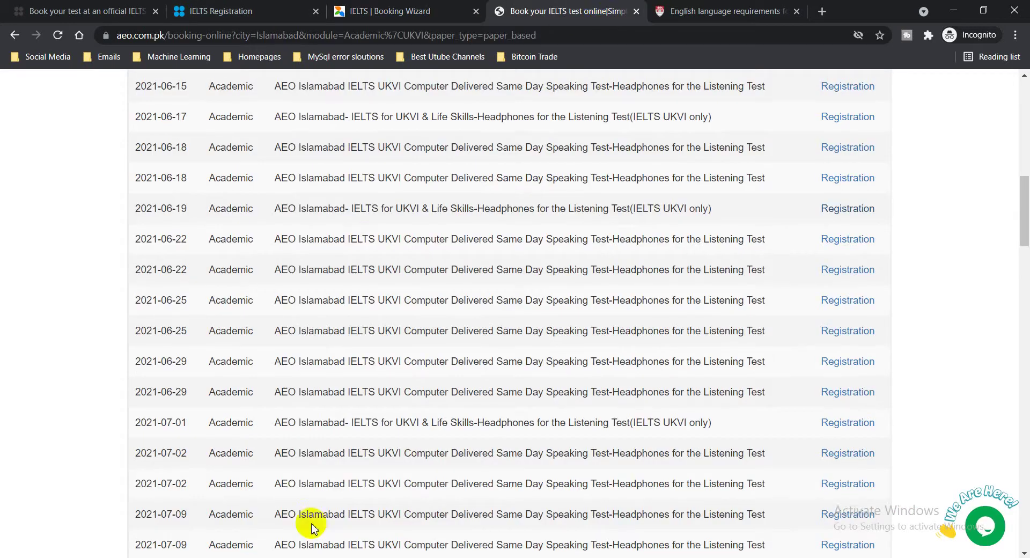
pyautogui.scroll(7, 352, 414)
pyautogui.scroll(5, 352, 414)
pyautogui.hotkey('alt', 'Left')
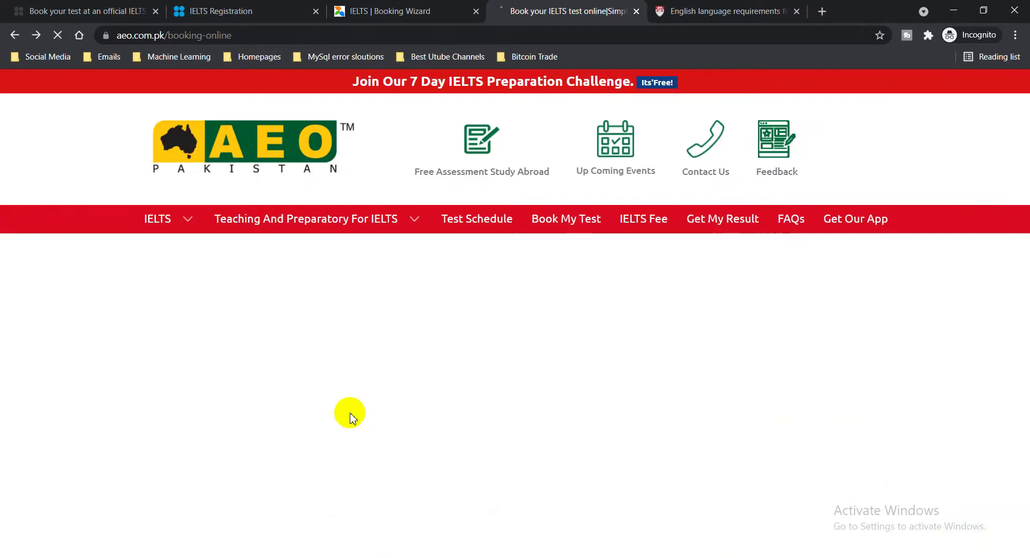
pyautogui.scroll(-10, 347, 413)
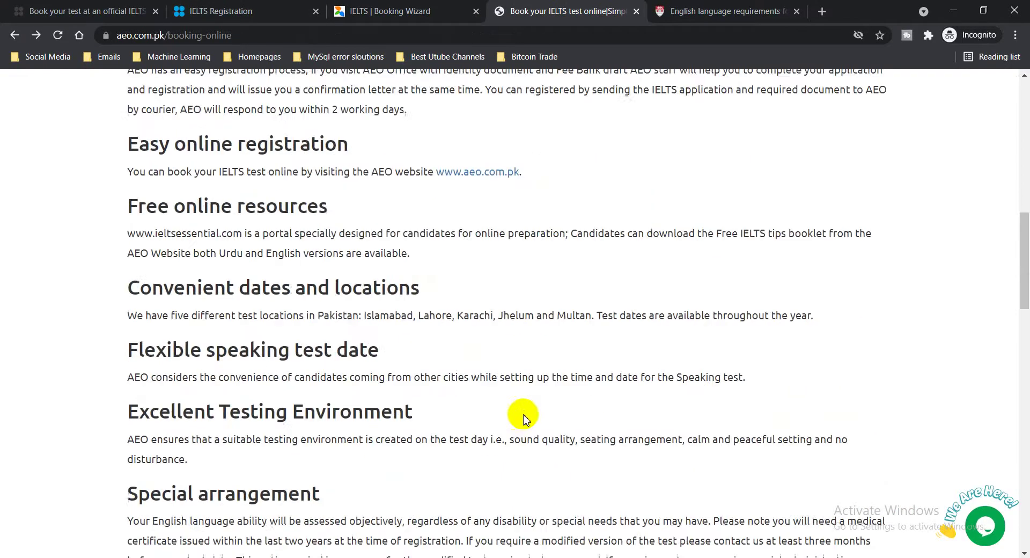
pyautogui.scroll(4, 502, 466)
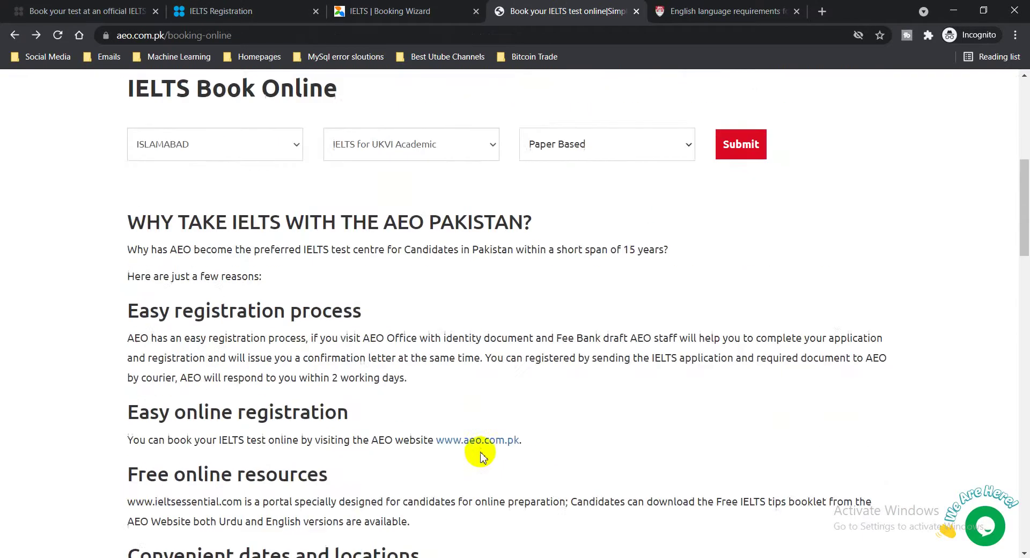
pyautogui.click(733, 145)
pyautogui.scroll(-5, 826, 376)
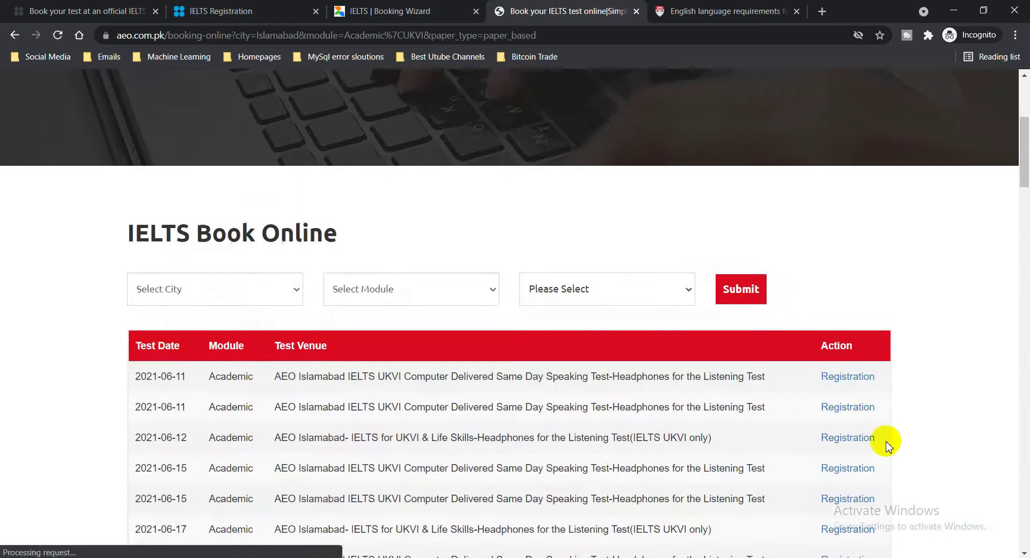
# Step: Open the registration for the first 2021-06-11 Islamabad session and examine the AEO-Islamabad venue address
pyautogui.click(861, 371)
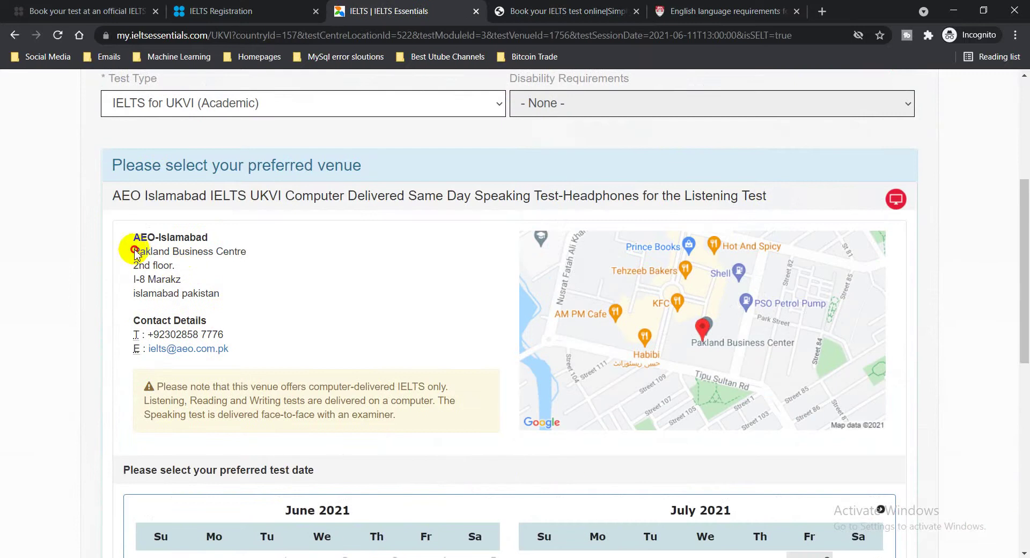
pyautogui.moveTo(133, 249); pyautogui.dragTo(213, 292)
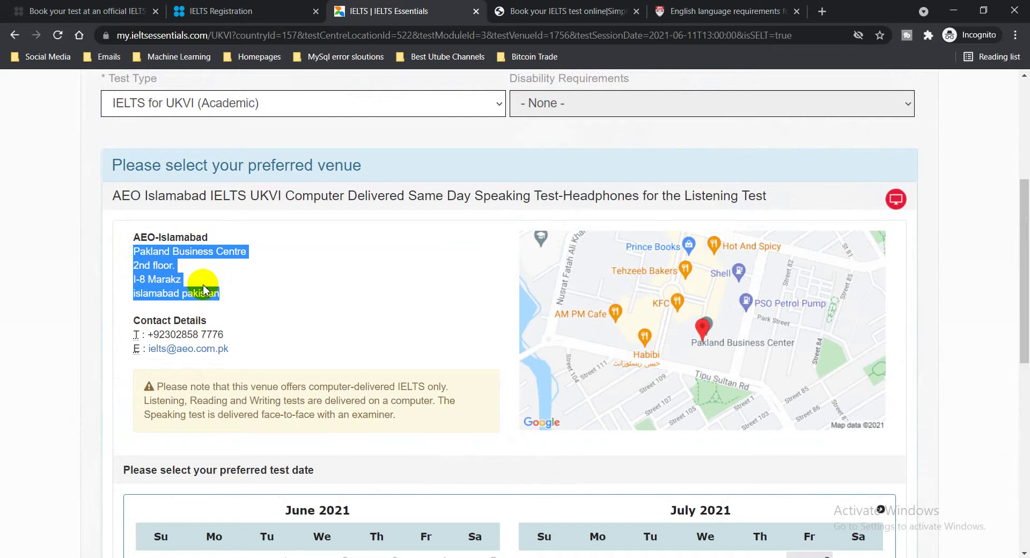
pyautogui.click(217, 299)
pyautogui.moveTo(213, 299); pyautogui.dragTo(136, 252)
pyautogui.click(148, 263)
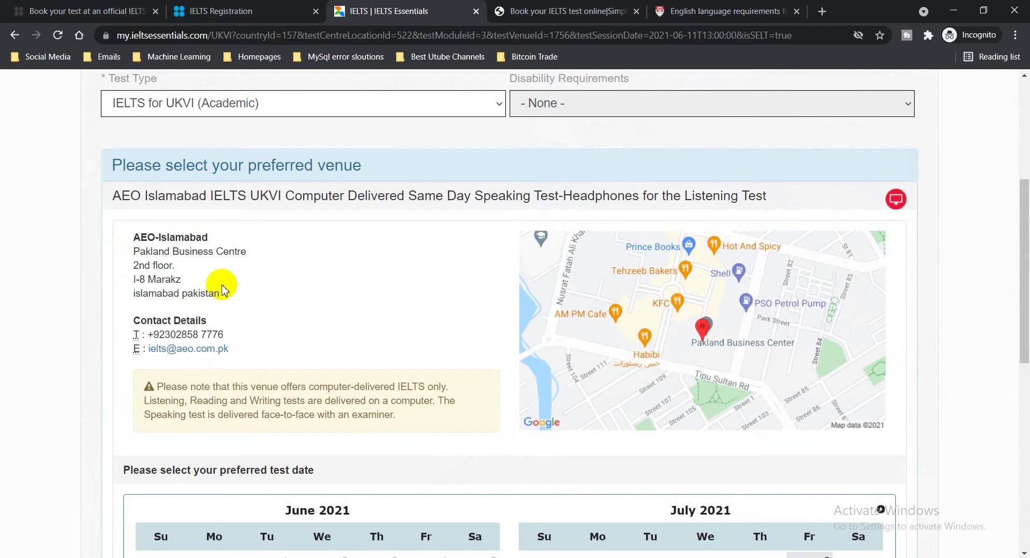
pyautogui.moveTo(220, 299); pyautogui.dragTo(135, 251)
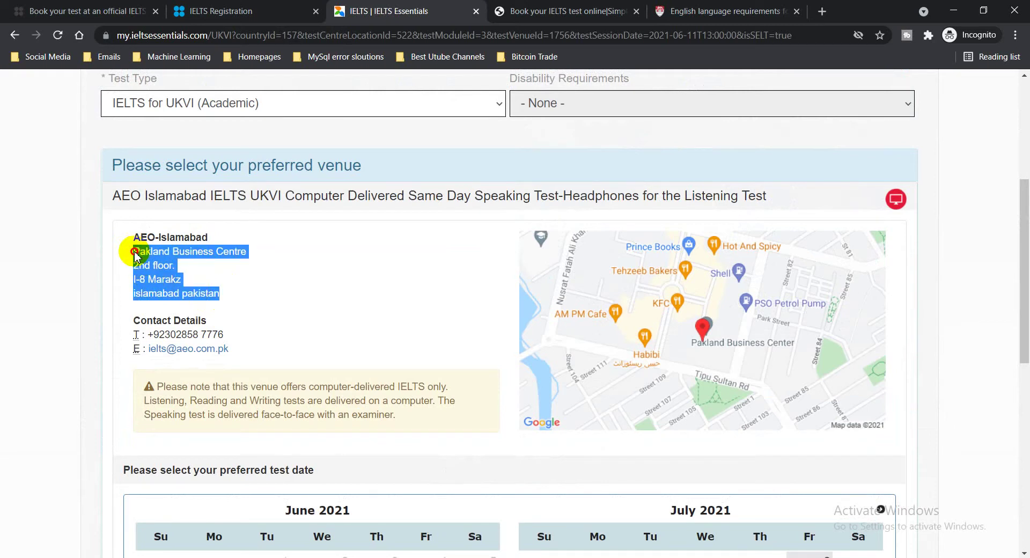
# Step: Revisit the open AEO, British Council and IDP pages to compare their booking options
pyautogui.click(536, 5)
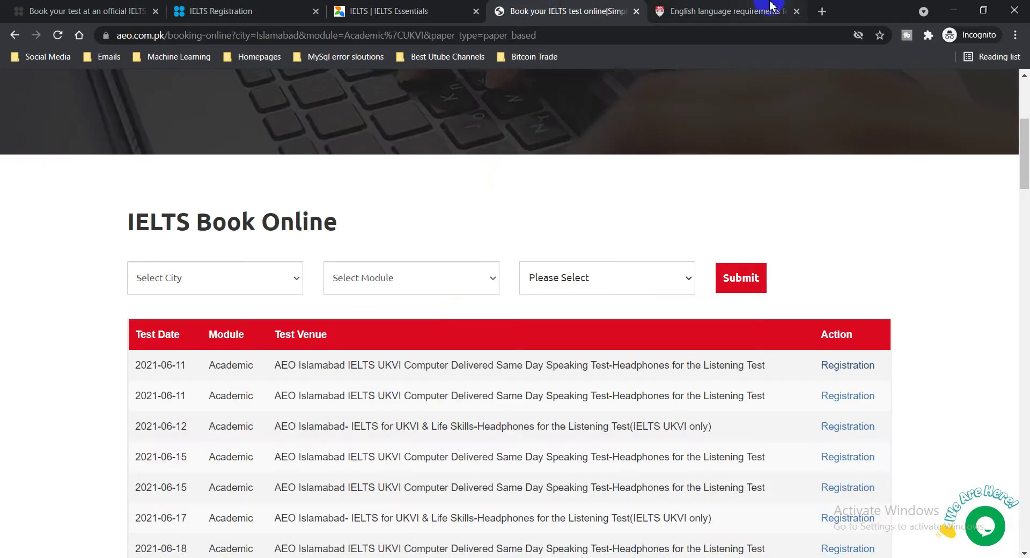
pyautogui.click(729, 10)
pyautogui.click(539, 6)
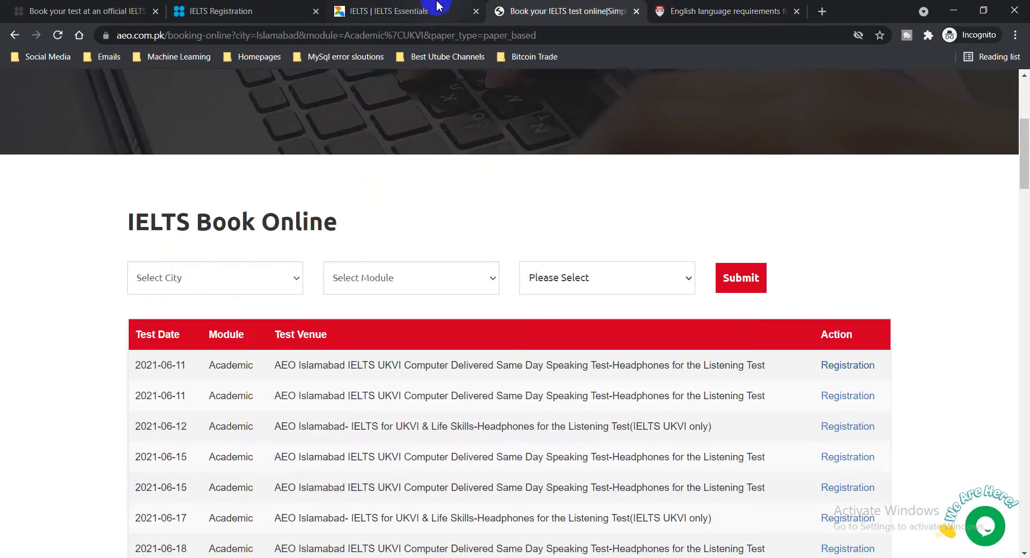
pyautogui.click(450, 11)
pyautogui.scroll(1, 515, 285)
pyautogui.click(295, 10)
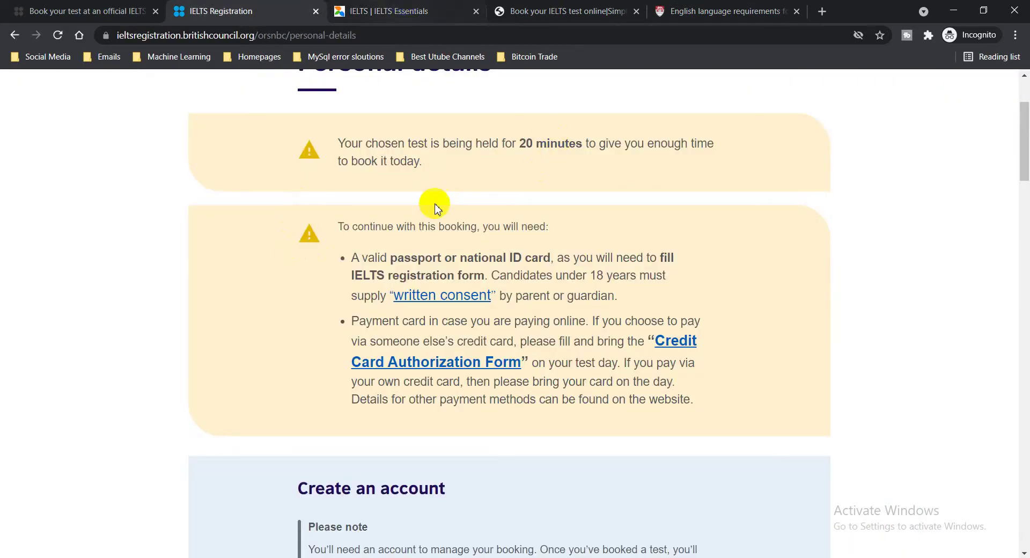
pyautogui.click(413, 11)
pyautogui.scroll(3, 573, 429)
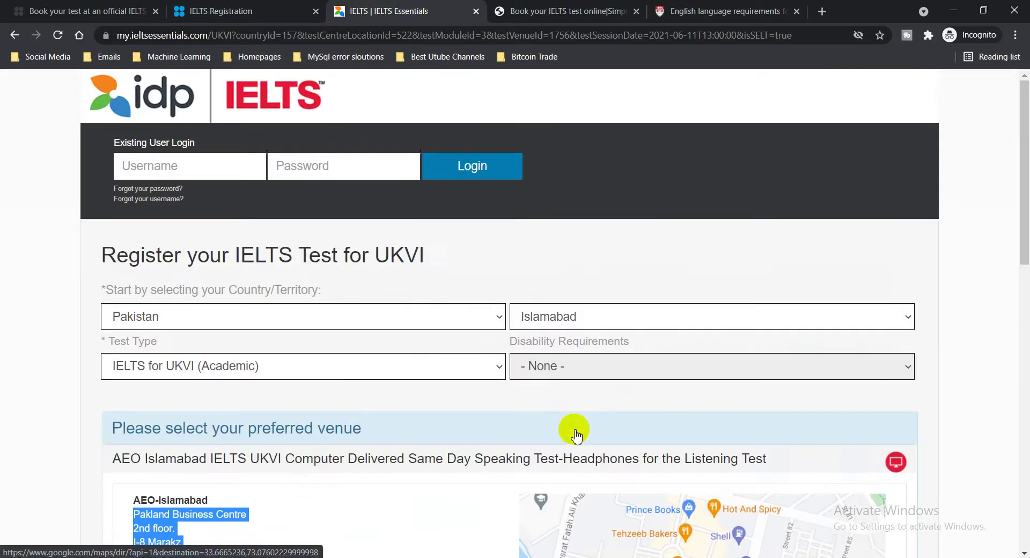
# Step: Reopen the registration for the first 2021-06-11 session from AEO's list and select 13 July 2021 as the test date
pyautogui.click(597, 11)
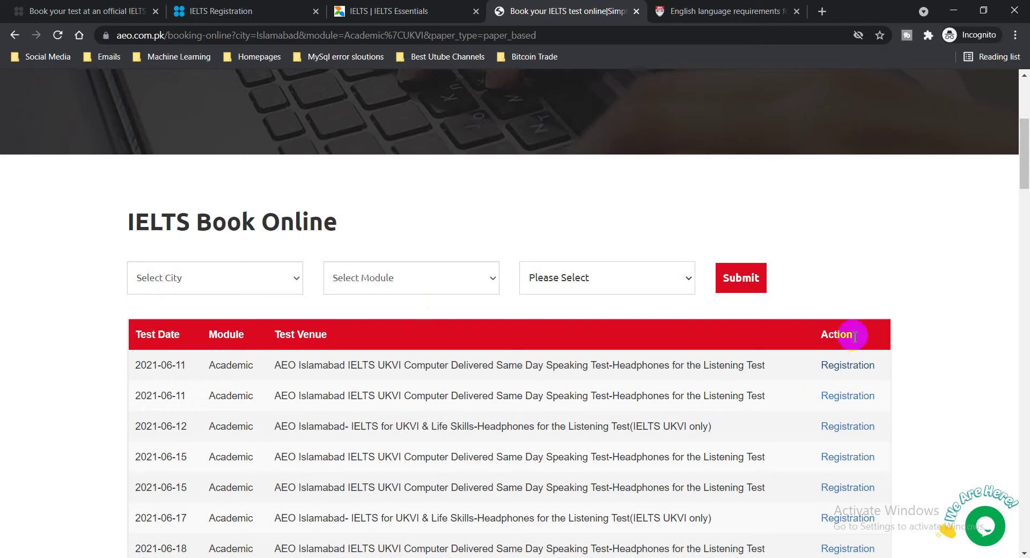
pyautogui.click(846, 366)
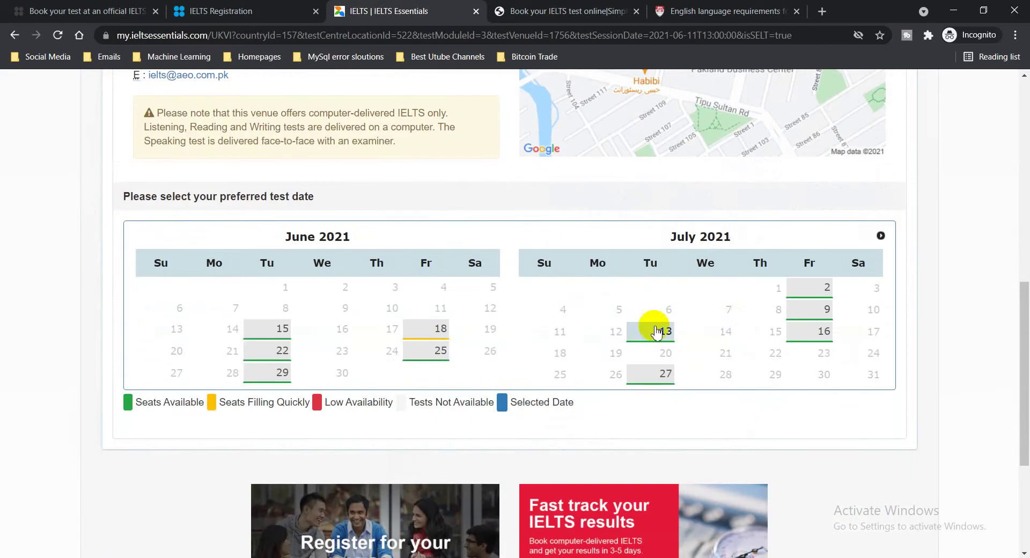
pyautogui.click(656, 328)
pyautogui.scroll(-4, 771, 374)
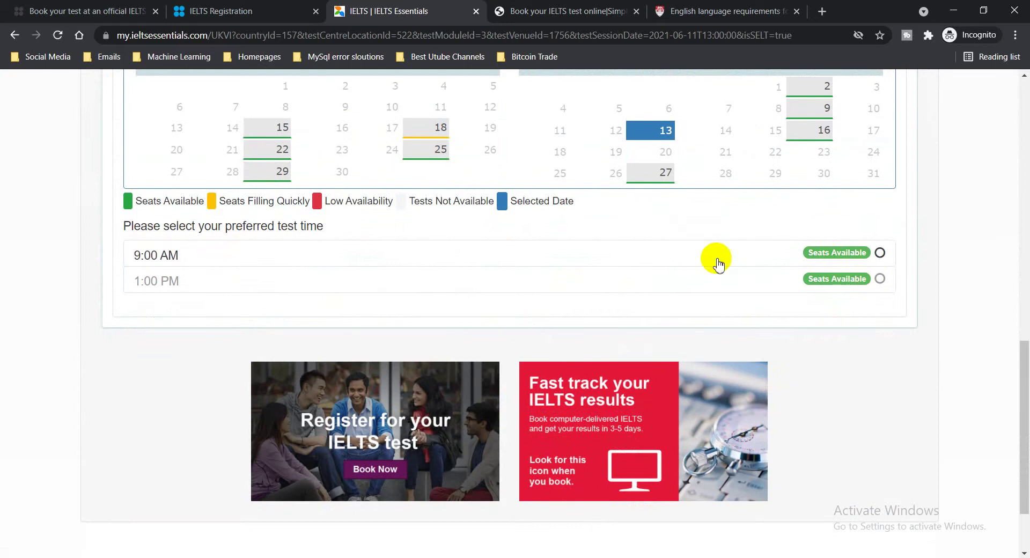
# Step: Choose the 9:00 AM test time and continue to the speaking test selection
pyautogui.click(879, 254)
pyautogui.scroll(-4, 846, 427)
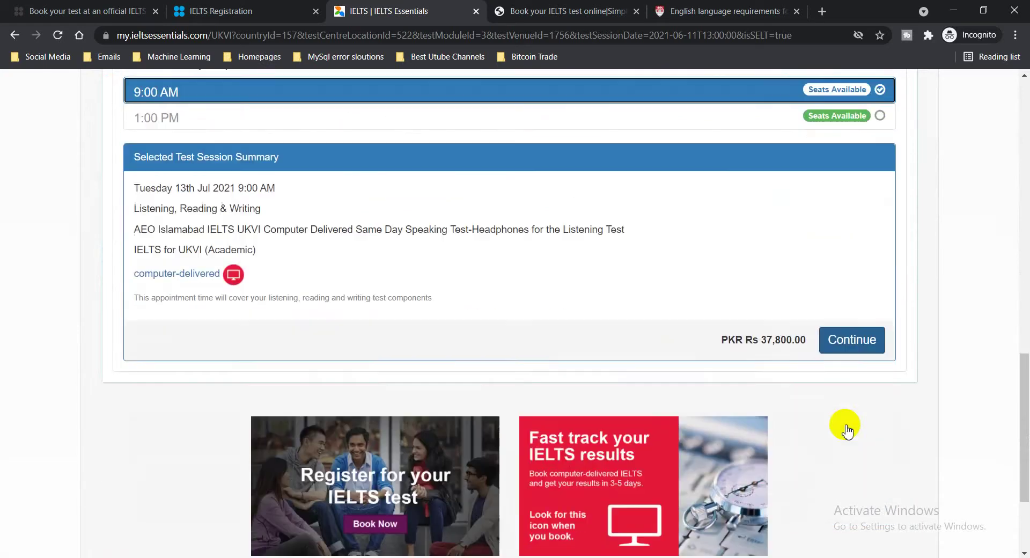
pyautogui.click(855, 315)
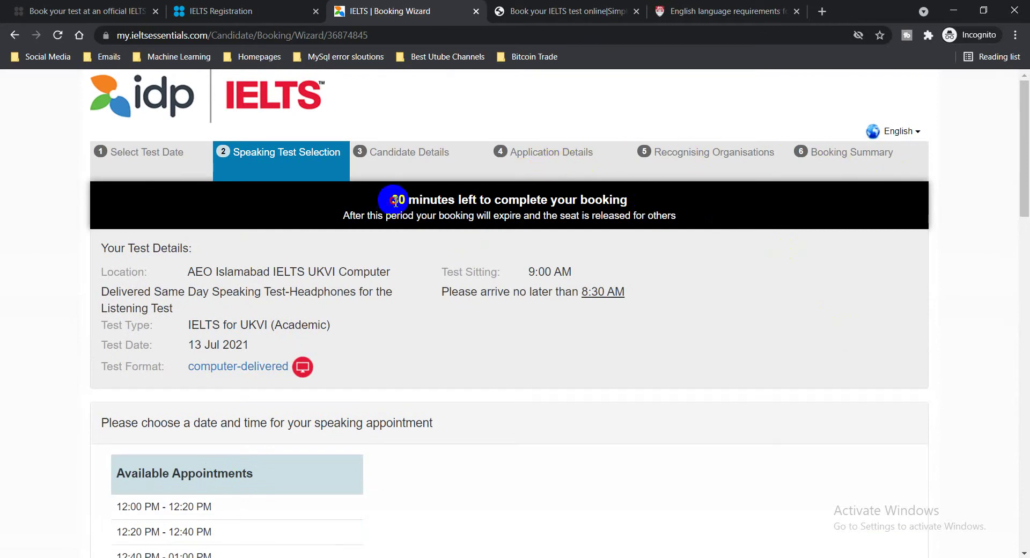
# Step: Compare the booking time limits on the IDP speaking test page and the British Council personal details page, checking AEO's list as well
pyautogui.moveTo(395, 201); pyautogui.dragTo(637, 198)
pyautogui.click(521, 212)
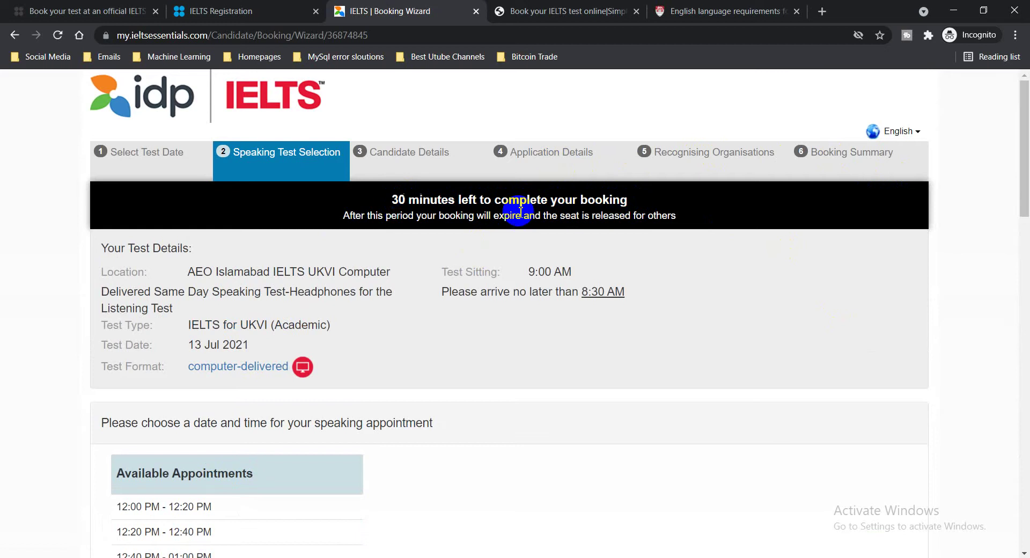
pyautogui.click(266, 6)
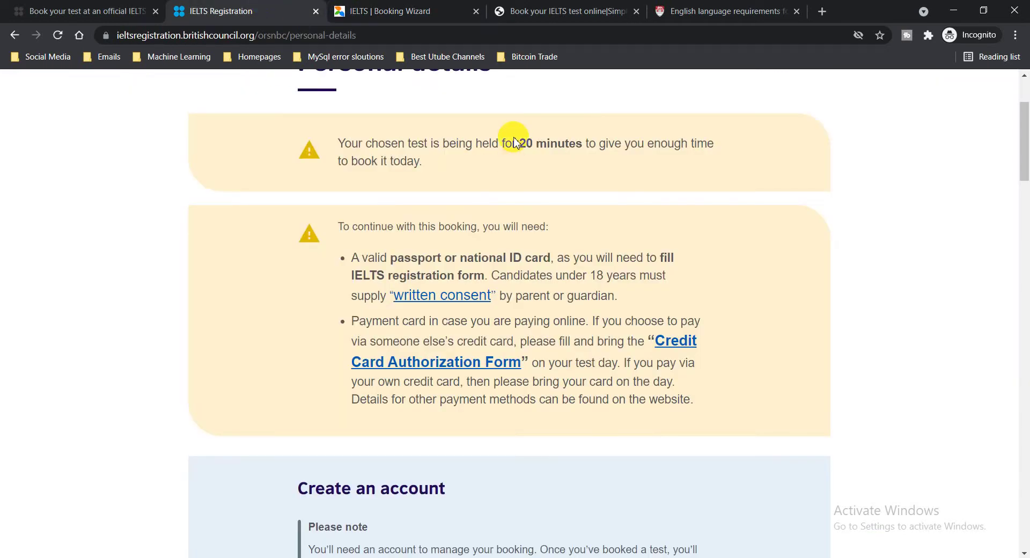
pyautogui.moveTo(431, 143); pyautogui.dragTo(621, 143)
pyautogui.click(579, 7)
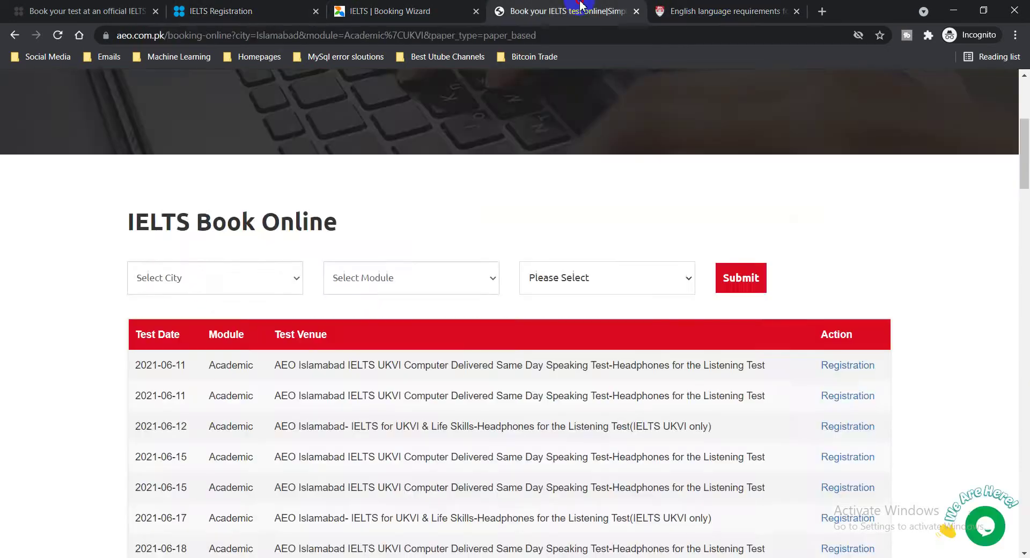
pyautogui.click(425, 7)
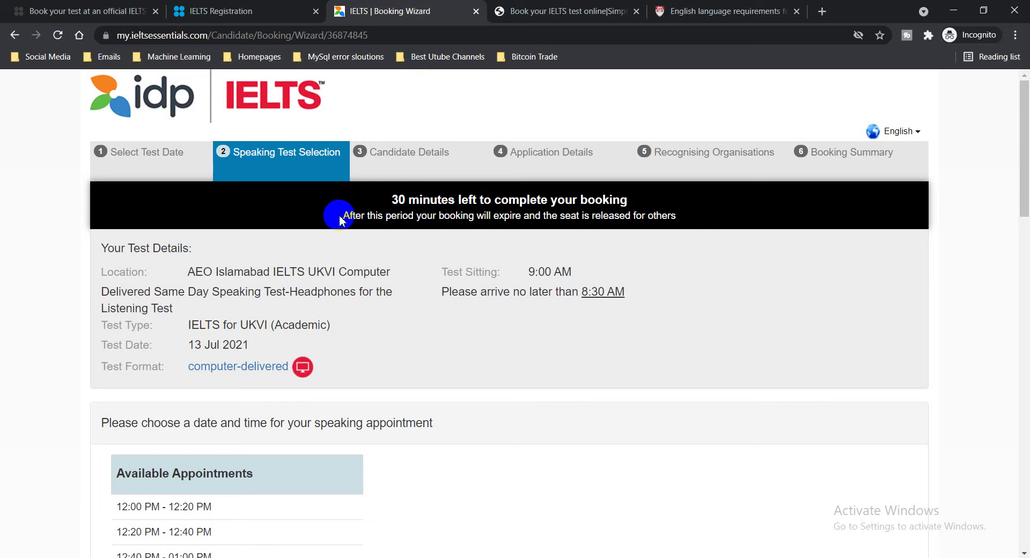
pyautogui.moveTo(356, 217); pyautogui.dragTo(726, 220)
pyautogui.click(733, 224)
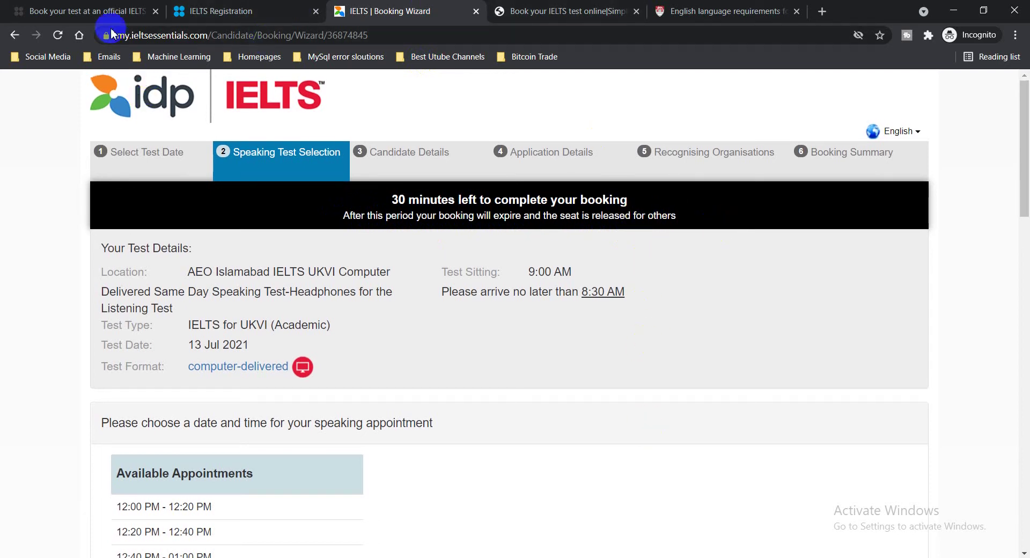
# Step: Go from the British Council test booking page to the site's home page at britishcouncil.pk
pyautogui.click(278, 8)
pyautogui.click(98, 6)
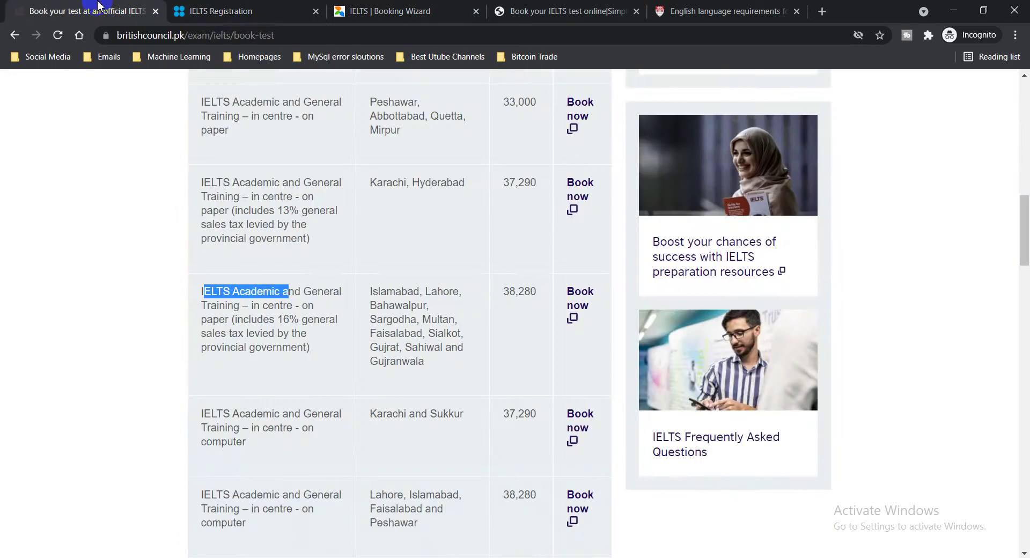
pyautogui.scroll(7, 69, 131)
pyautogui.moveTo(184, 35); pyautogui.dragTo(418, 36)
pyautogui.press('BackSpace')
pyautogui.press('Return')
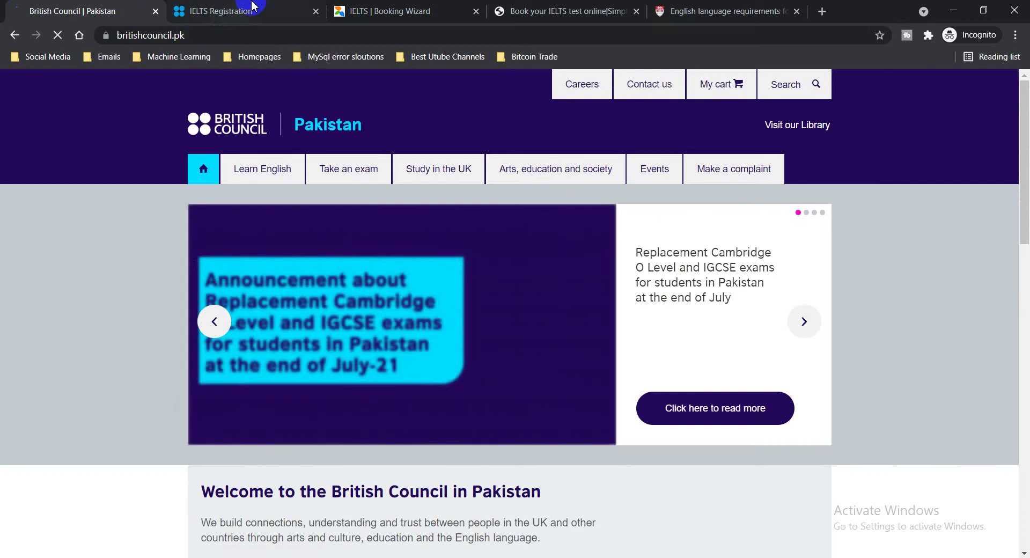
# Step: Replace the British Council registration page with a Google search for "aeo pakistan" and open the AEO Pakistan website
pyautogui.click(252, 8)
pyautogui.click(209, 33)
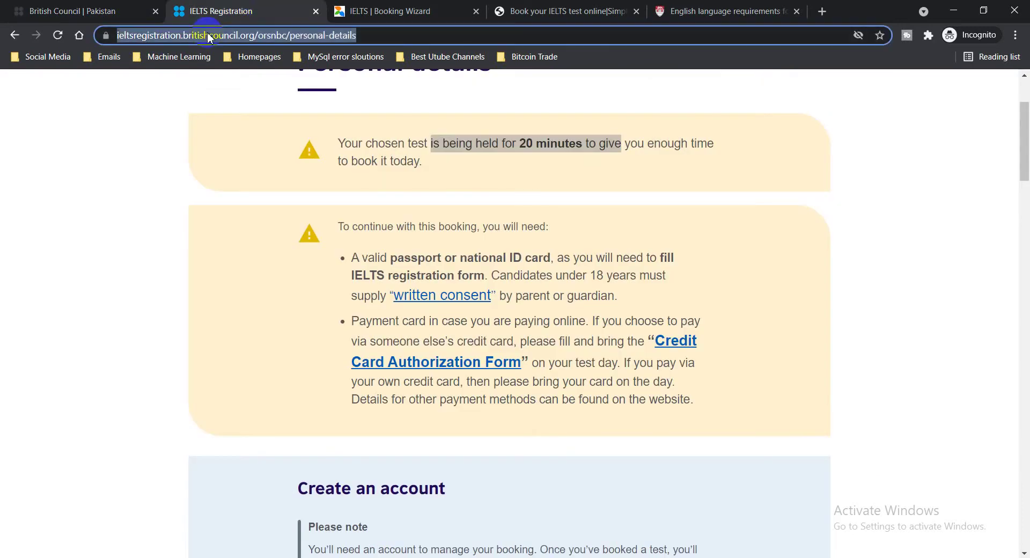
pyautogui.write('aeo')
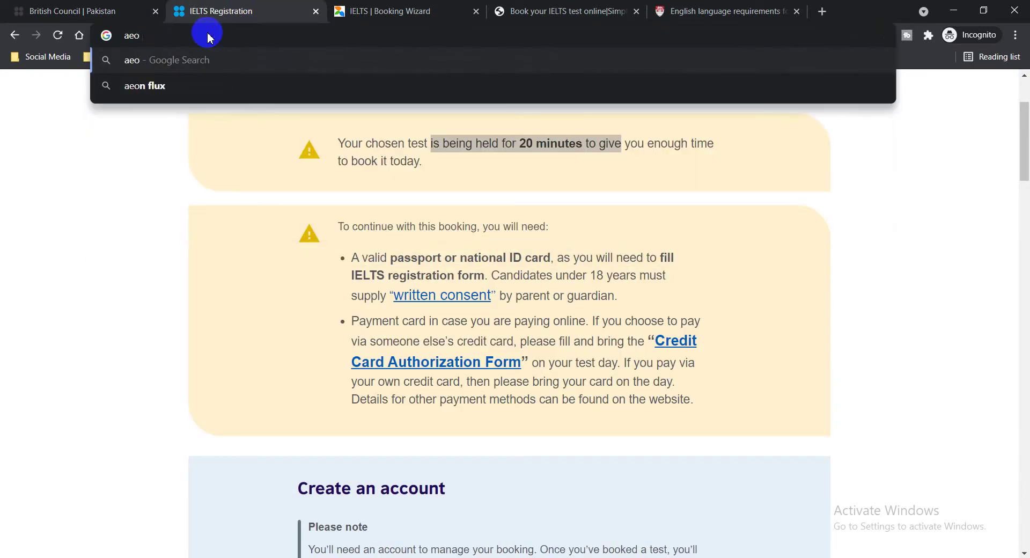
pyautogui.write(' pakistan')
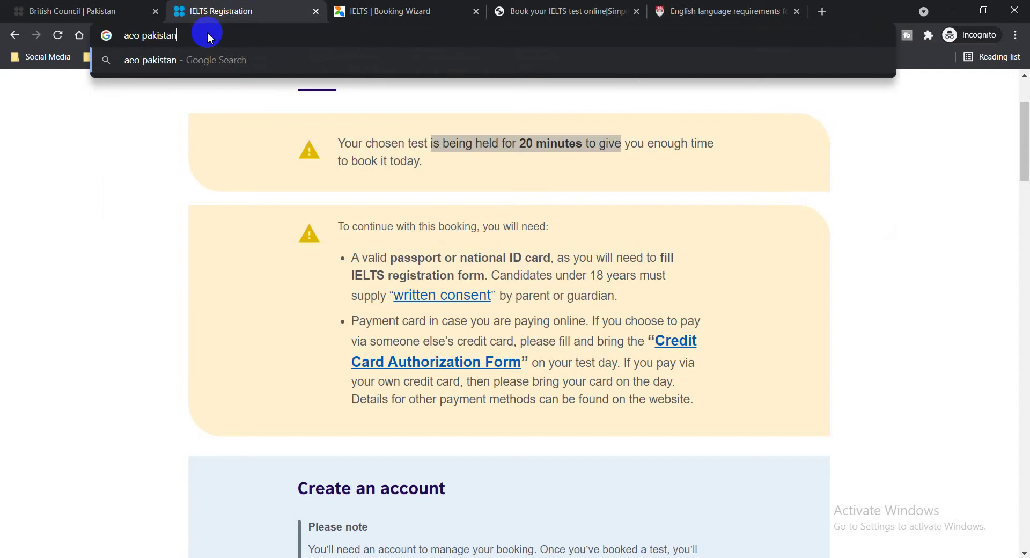
pyautogui.press('Return')
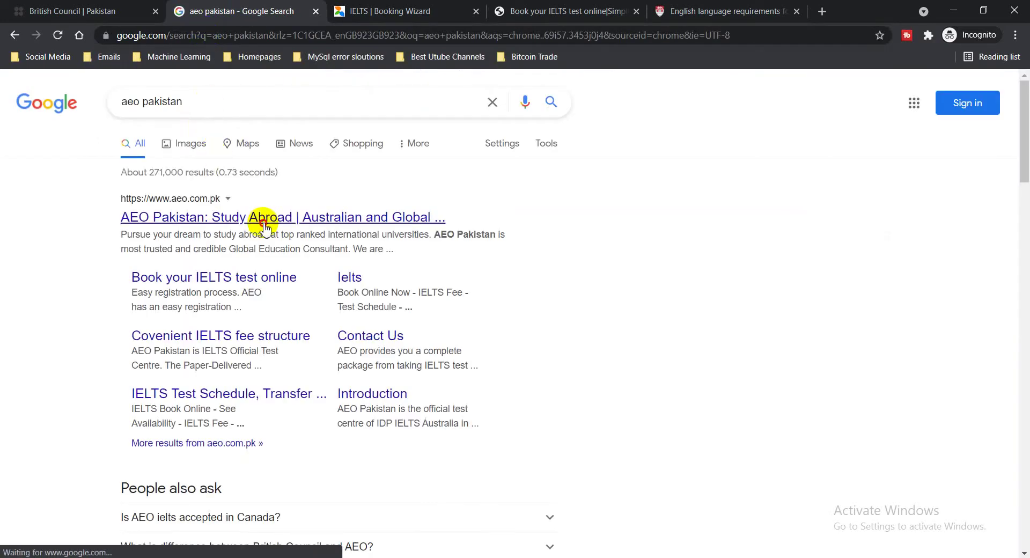
# Step: Close the IDP booking wizard, the old AEO booking list and the Lancaster English requirements page
pyautogui.click(424, 11)
pyautogui.click(475, 11)
pyautogui.click(475, 11)
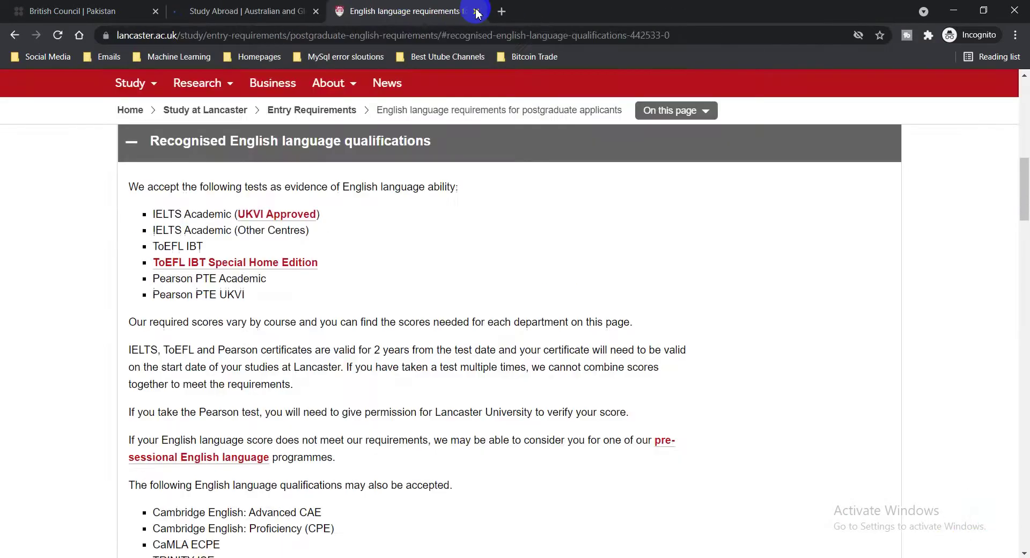
pyautogui.click(475, 12)
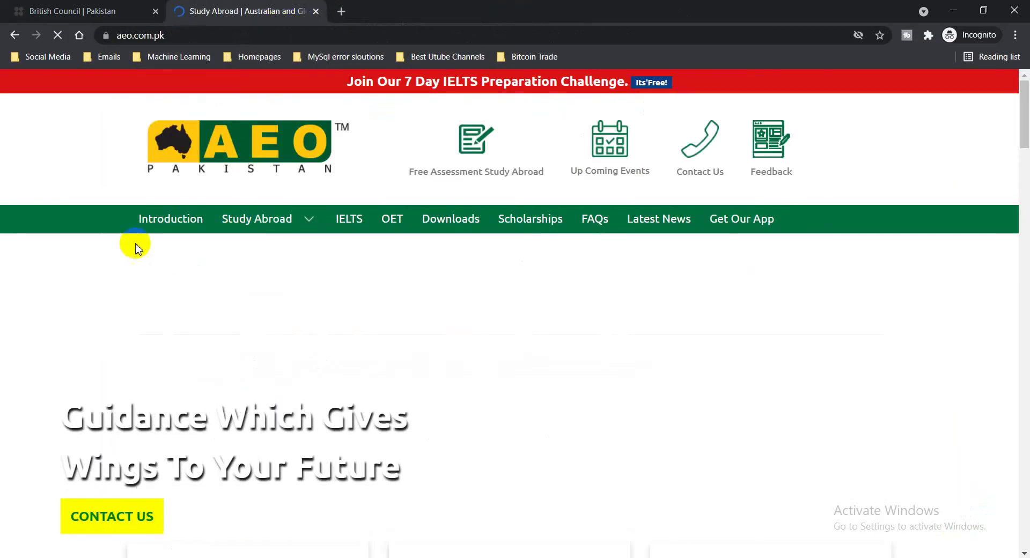
# Step: Look over the AEO Pakistan home page, search Google for "ielts aeo" and open AEO's online IELTS booking page
pyautogui.scroll(-5, 16, 200)
pyautogui.scroll(5, 16, 200)
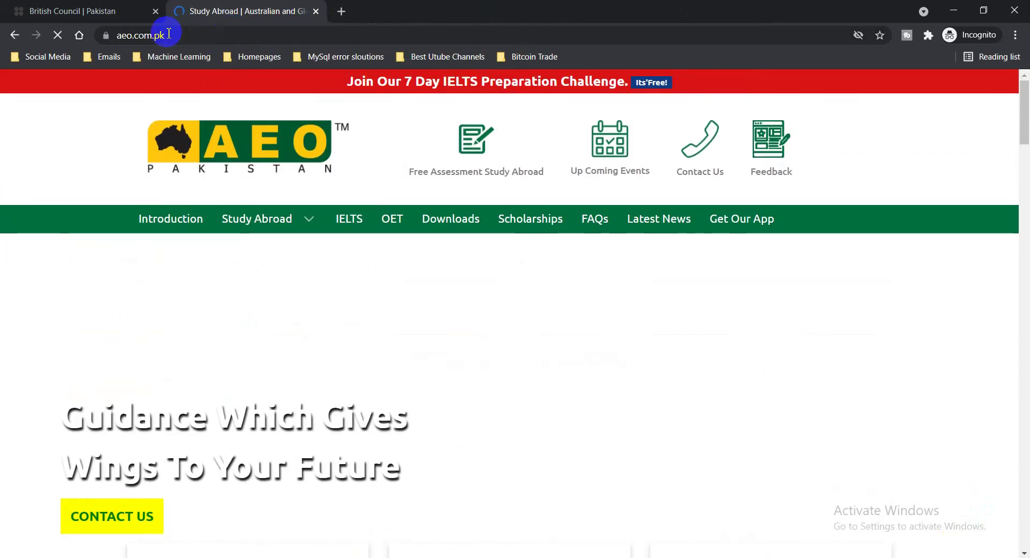
pyautogui.scroll(-15, 6, 349)
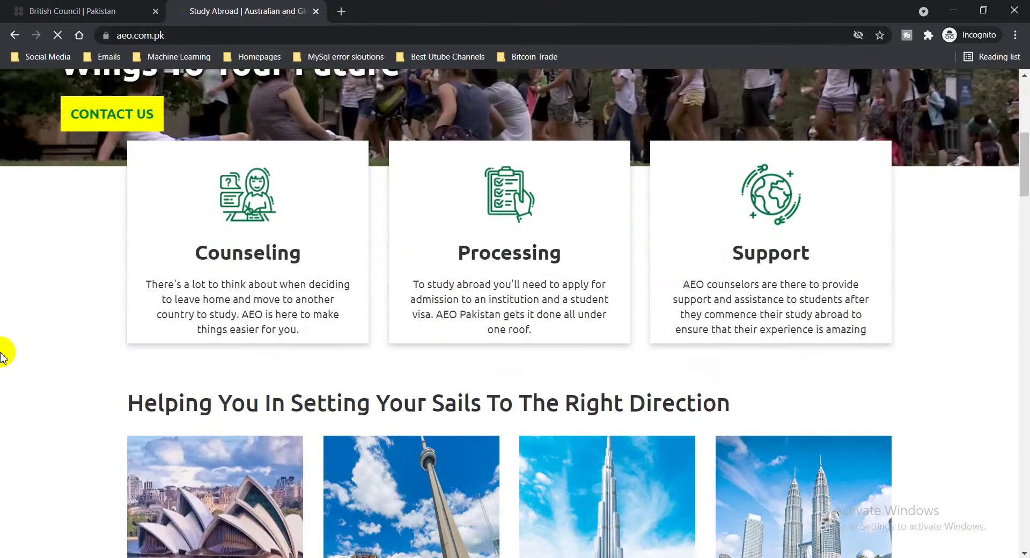
pyautogui.scroll(10, 6, 349)
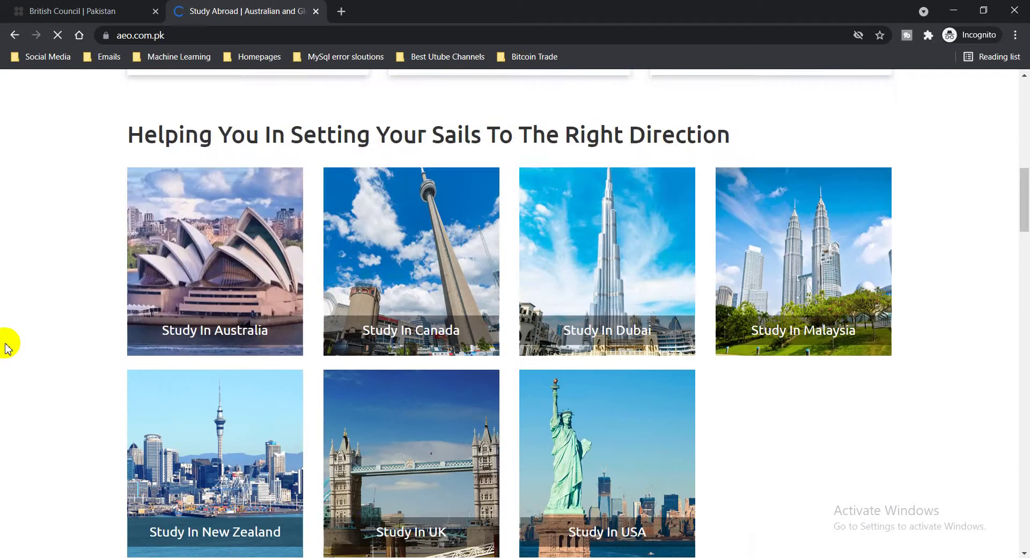
pyautogui.click(179, 34)
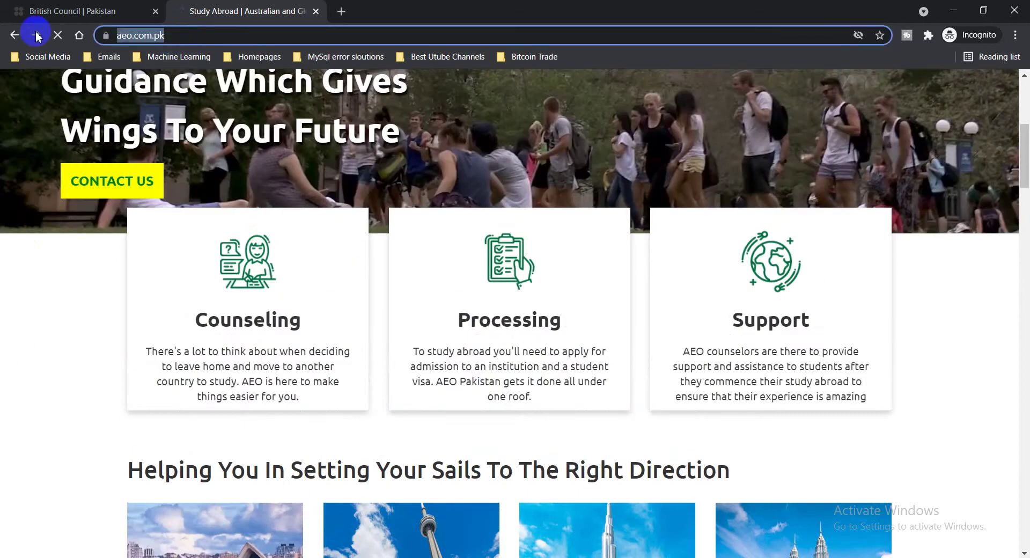
pyautogui.write('ielts ')
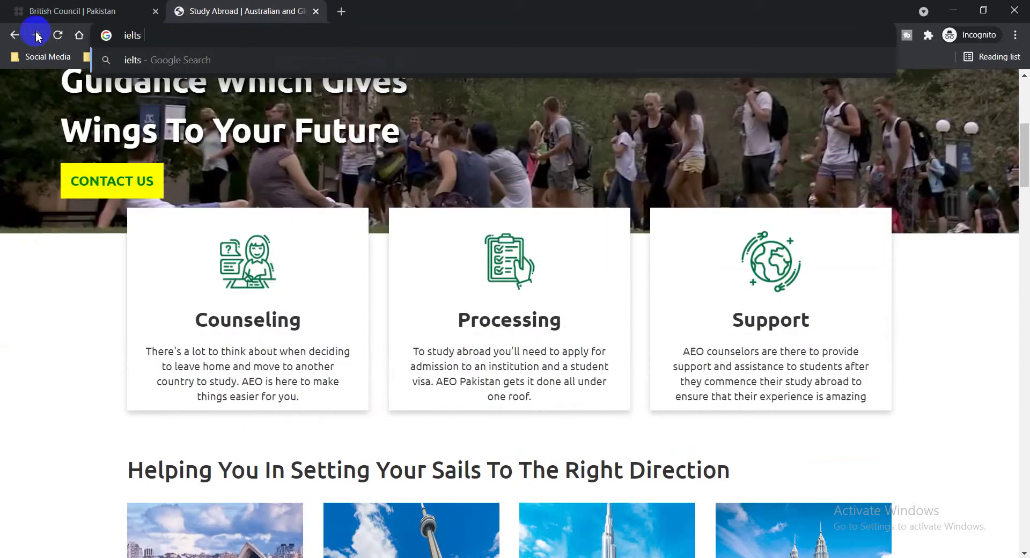
pyautogui.write('aeo')
pyautogui.press('Return')
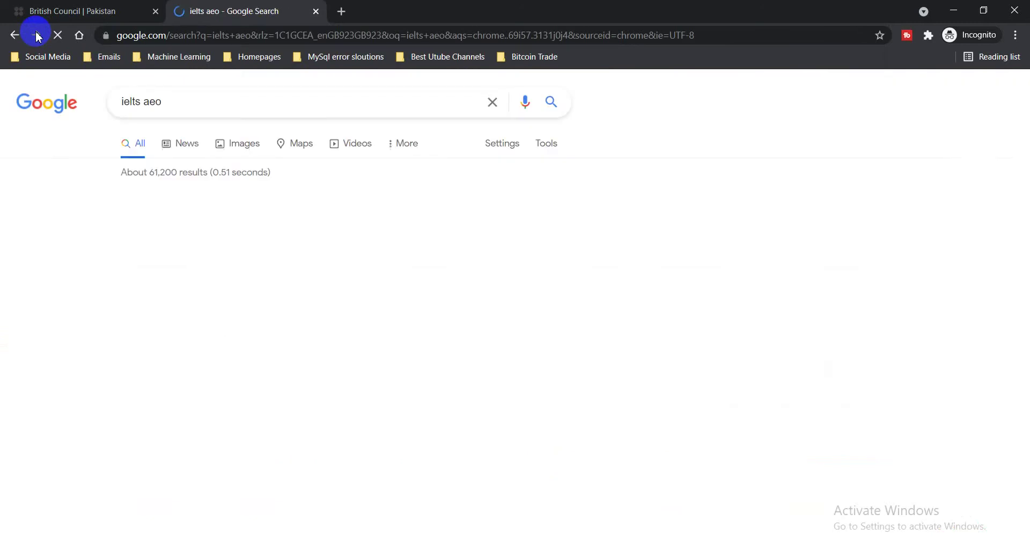
pyautogui.click(277, 221)
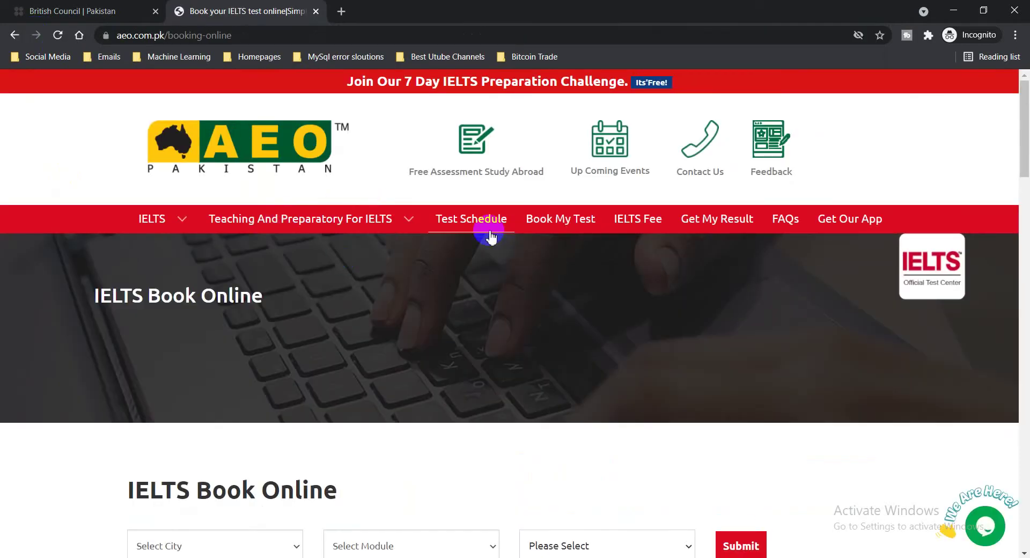
# Step: Review AEO's IELTS Book Online page and its reasons for testing there, and revisit the British Council Pakistan home page
pyautogui.scroll(-5, 321, 231)
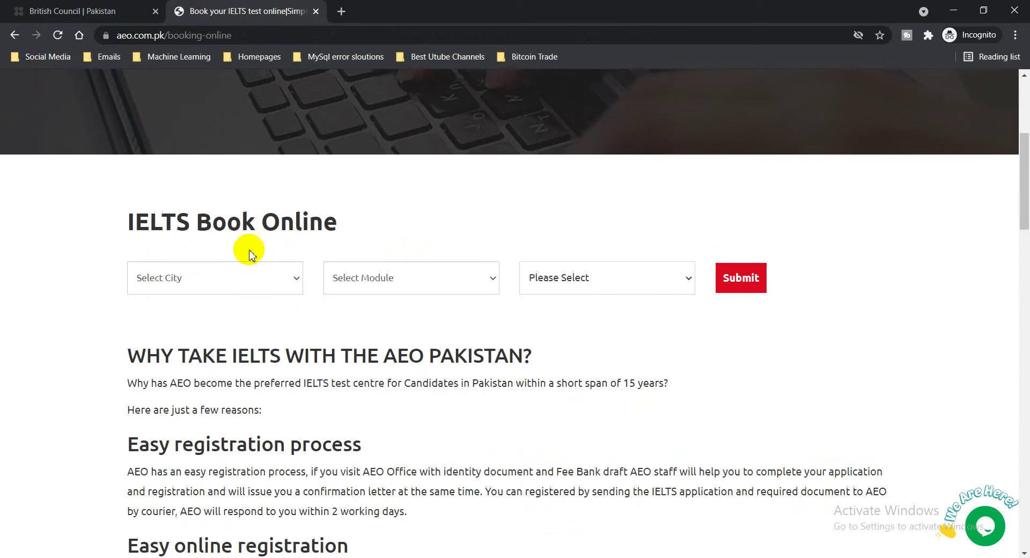
pyautogui.scroll(-10, 379, 359)
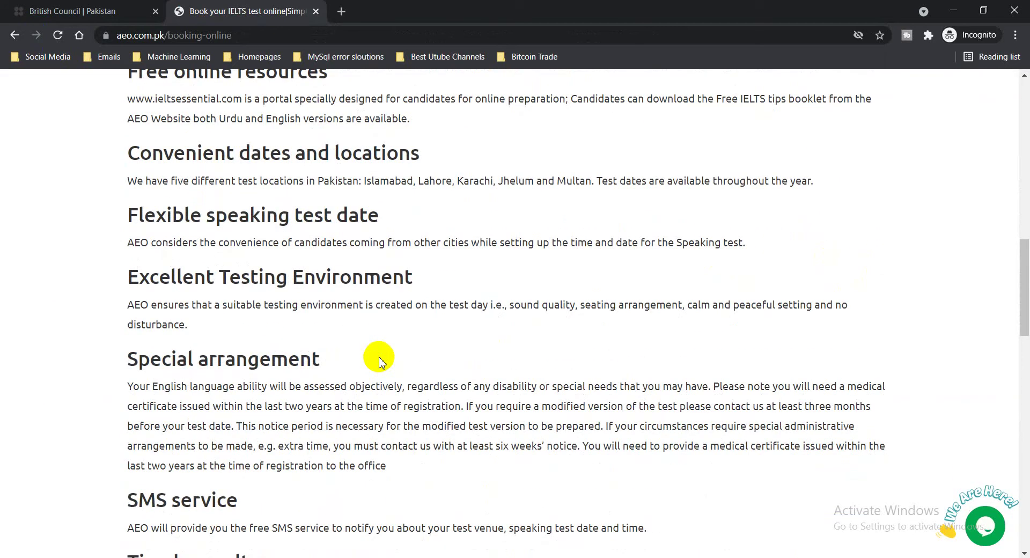
pyautogui.scroll(15, 379, 361)
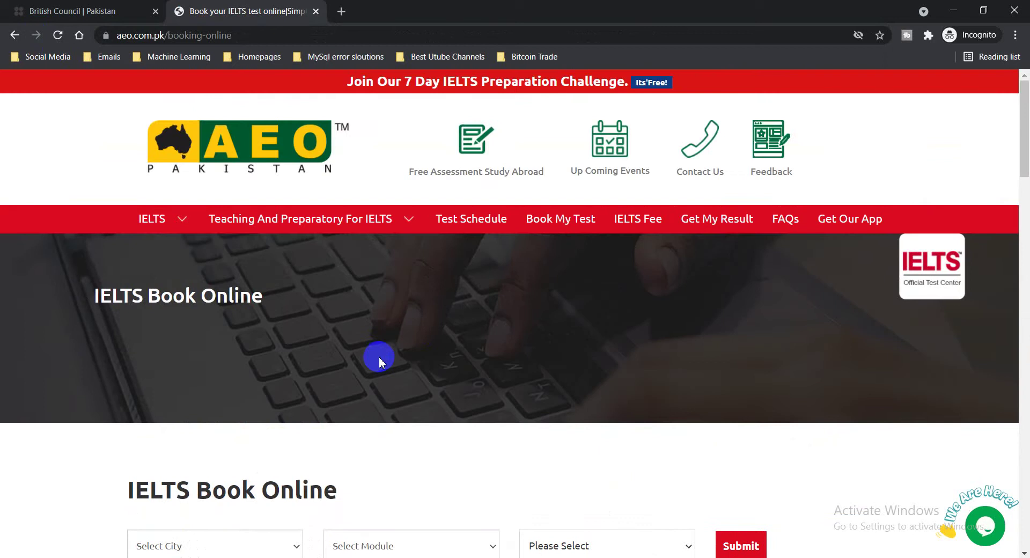
pyautogui.click(86, 11)
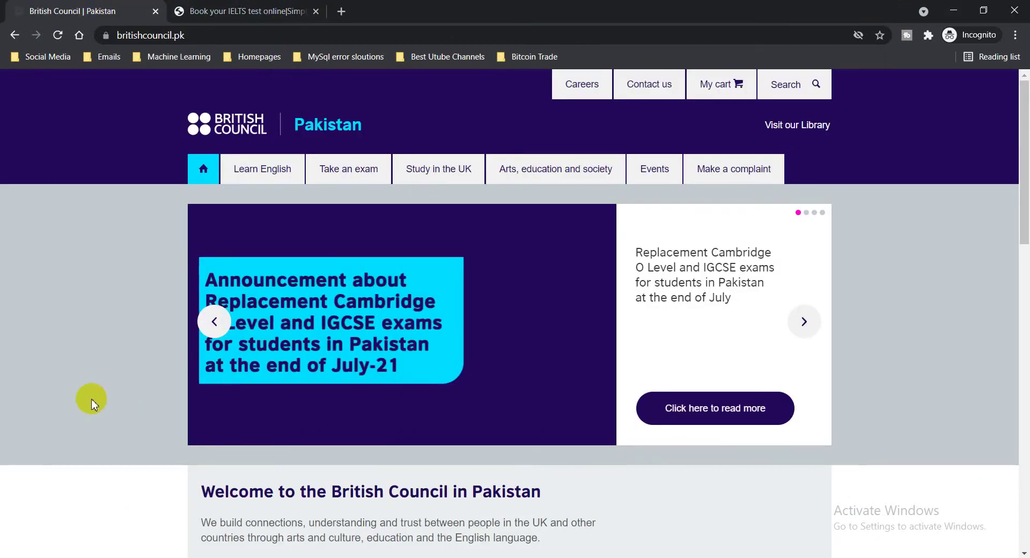
pyautogui.click(293, 10)
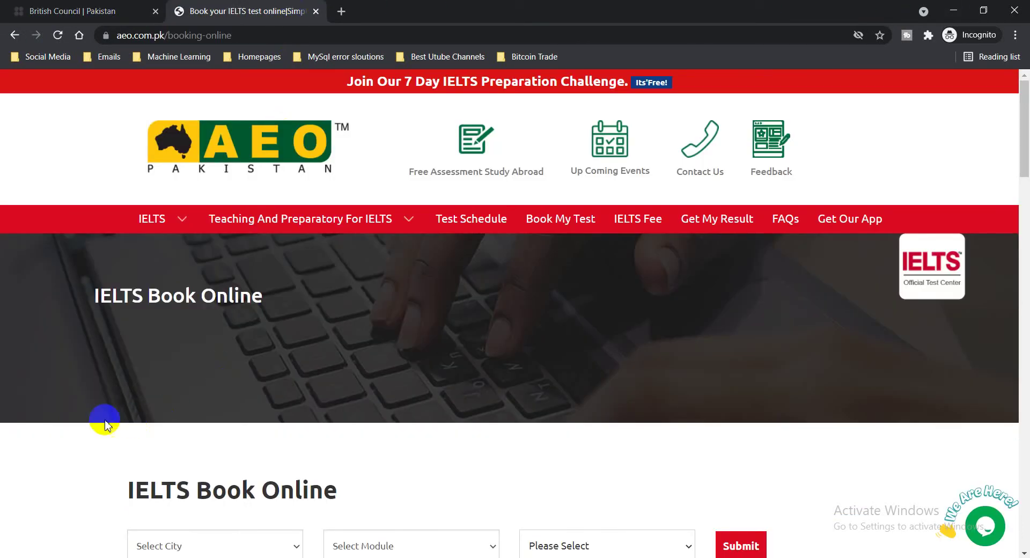